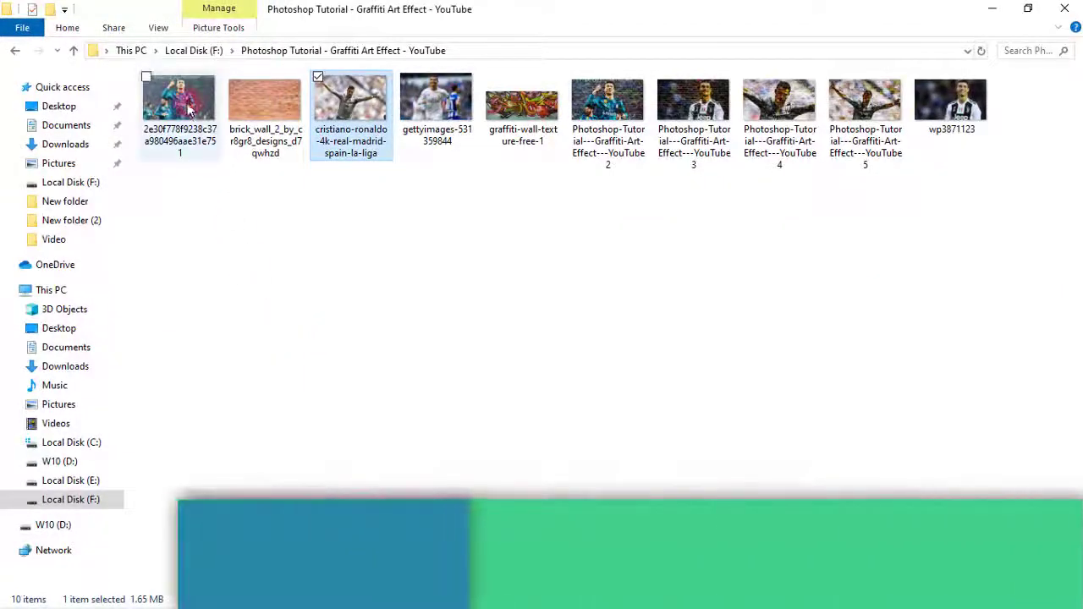
Select the first thumbnail, the teal-kit player celebration photo, in the Graffiti Art Effect folder.
left_click(189, 108)
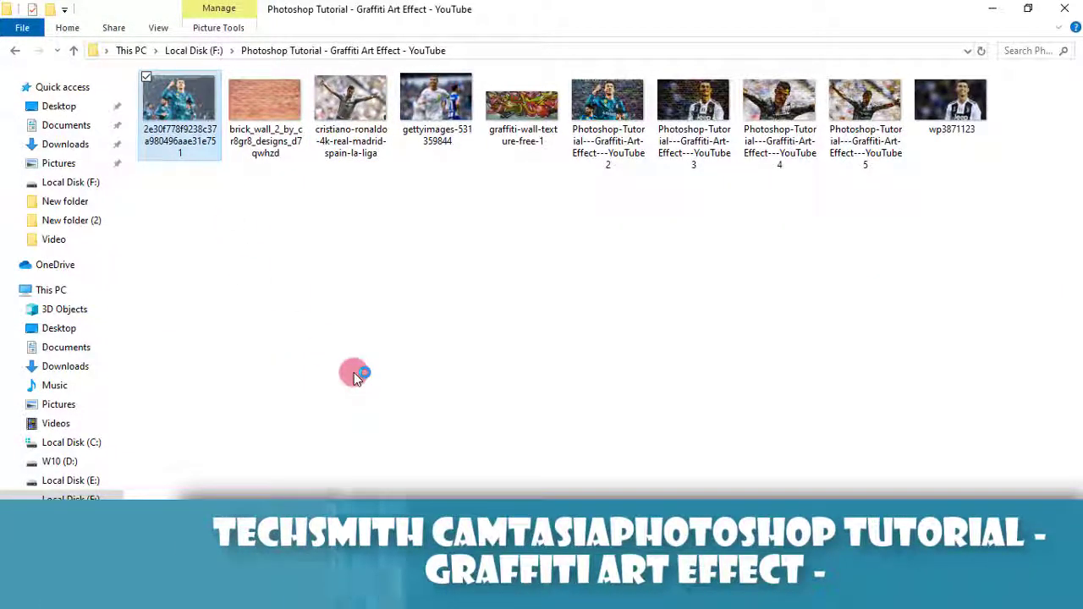
Preview the player photos and graffiti brick-wall results in Photo Viewer, then return to Photoshop.
key("Return")
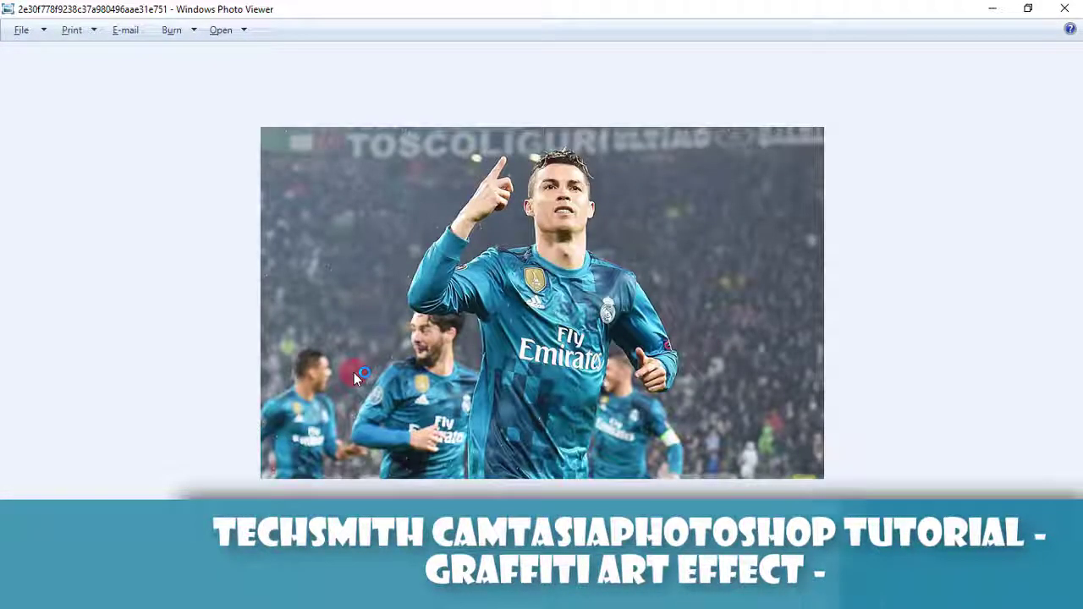
scroll(624, 433, "up", 2)
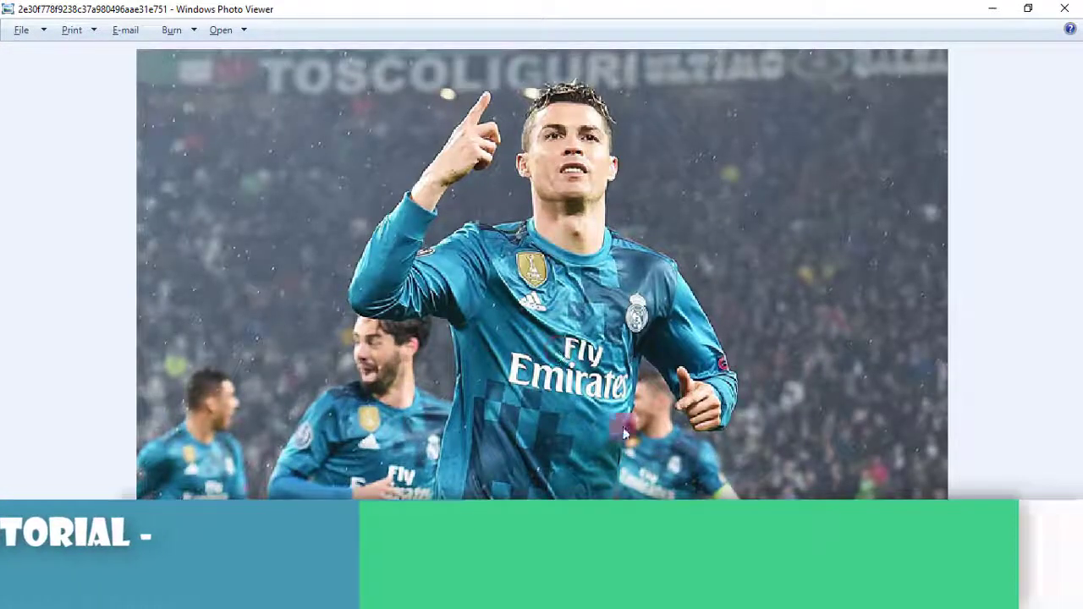
left_click(587, 588)
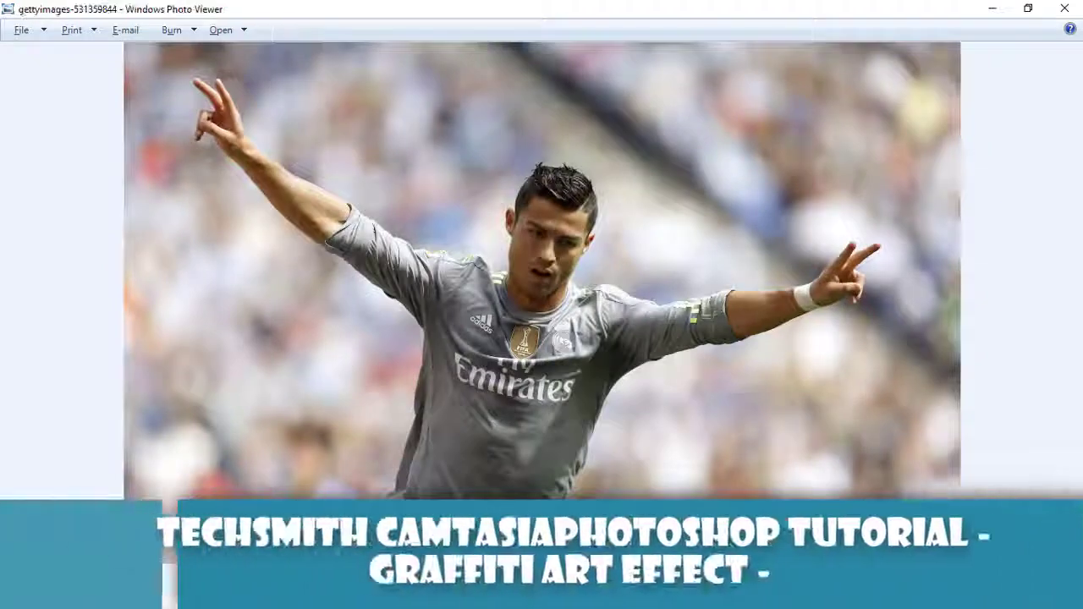
key("Right")
key("Right")
key("Right")
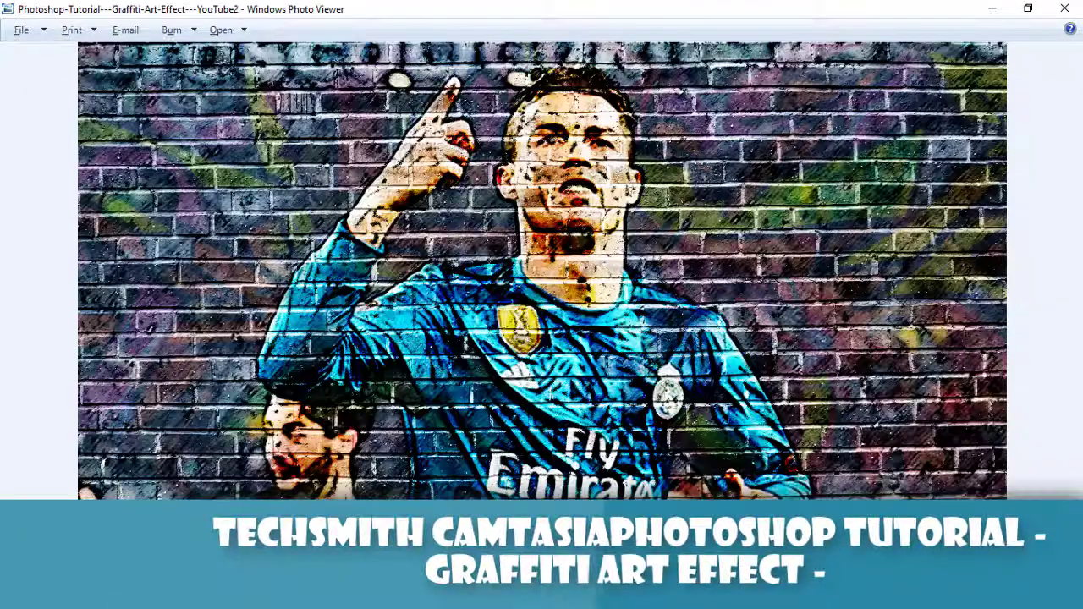
key("Right")
key("Right")
key("Right")
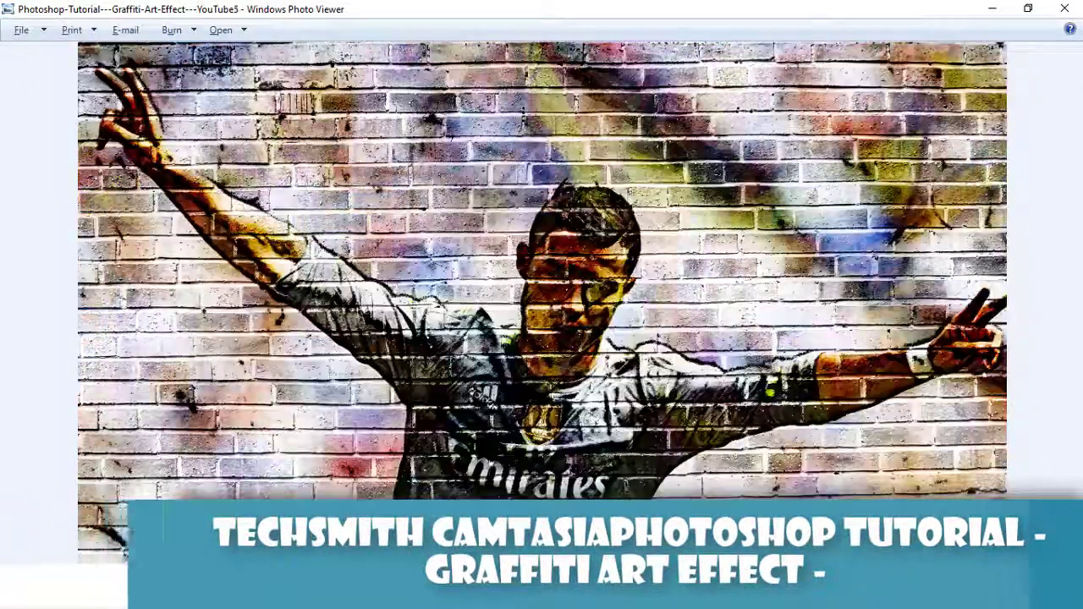
key("Right")
key("Right")
key("Right")
key("Right")
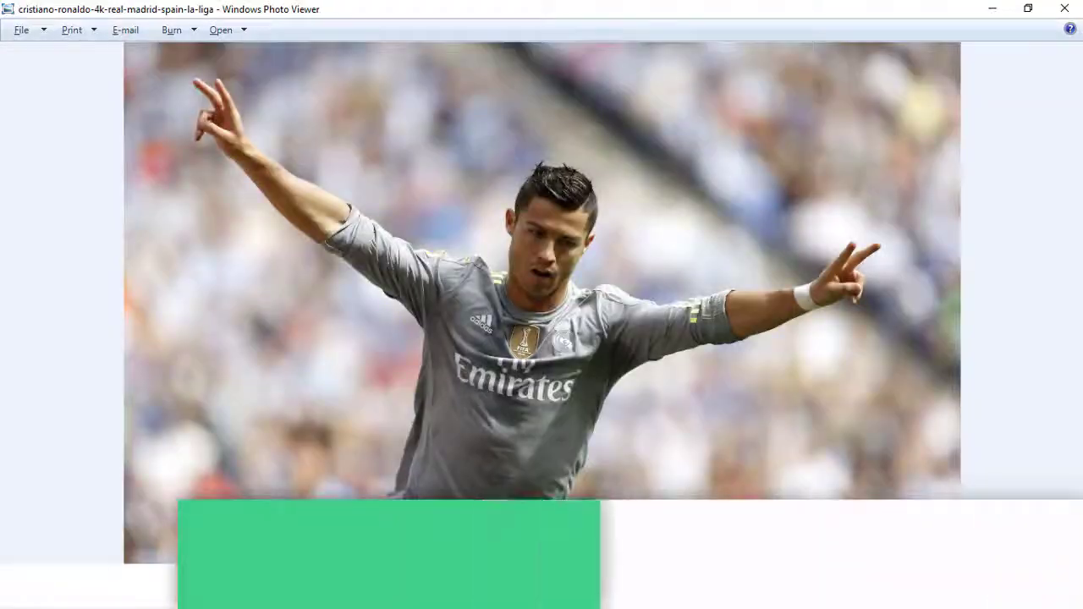
key("Right")
key("Right")
key("Right")
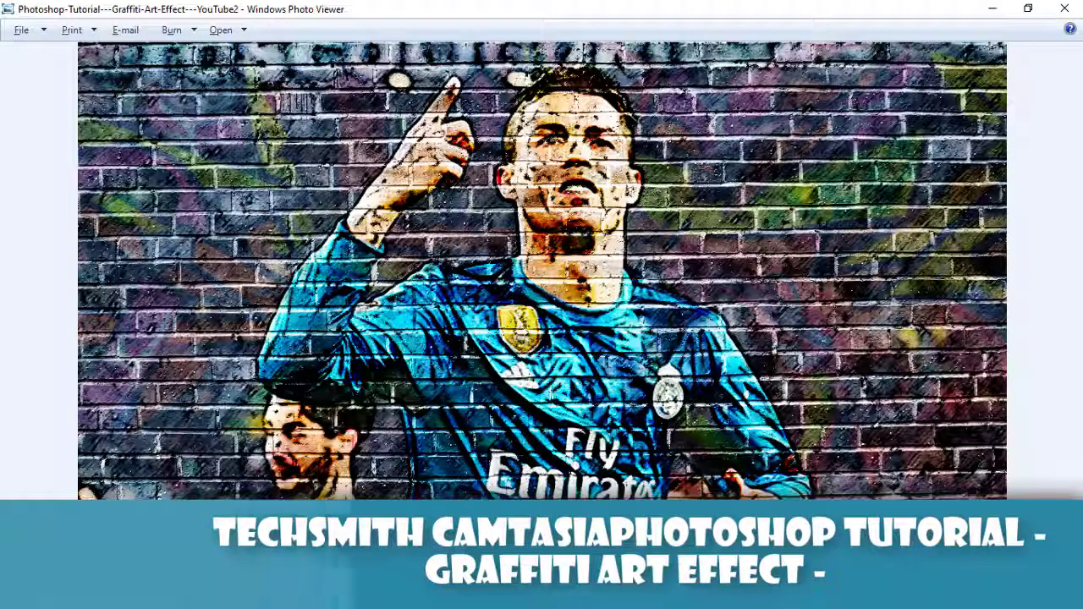
key("Right")
key("Right")
key("Right")
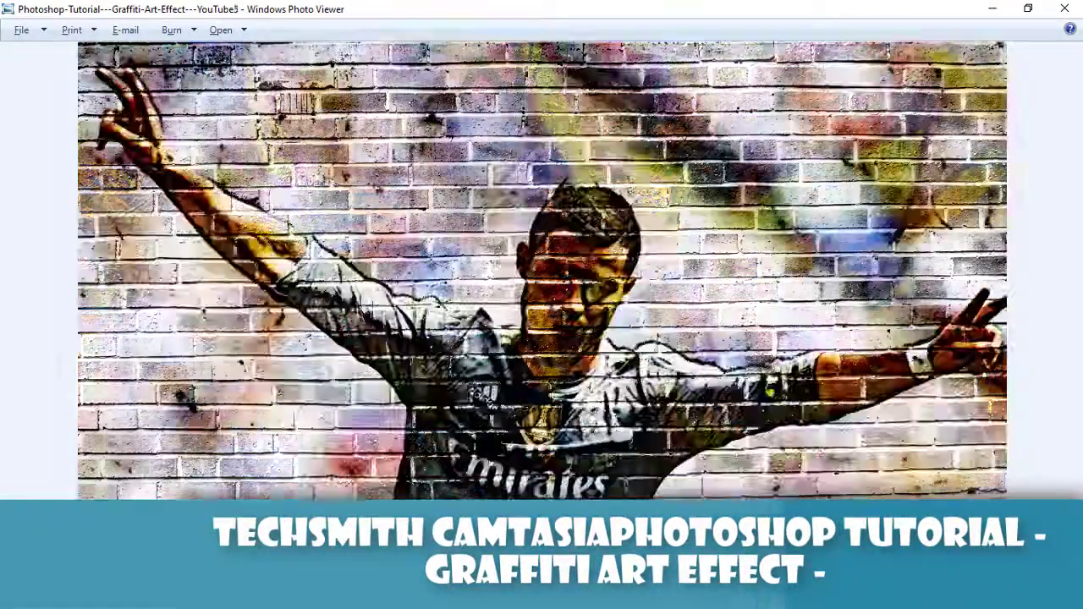
key("Right")
key("Right")
key("Right")
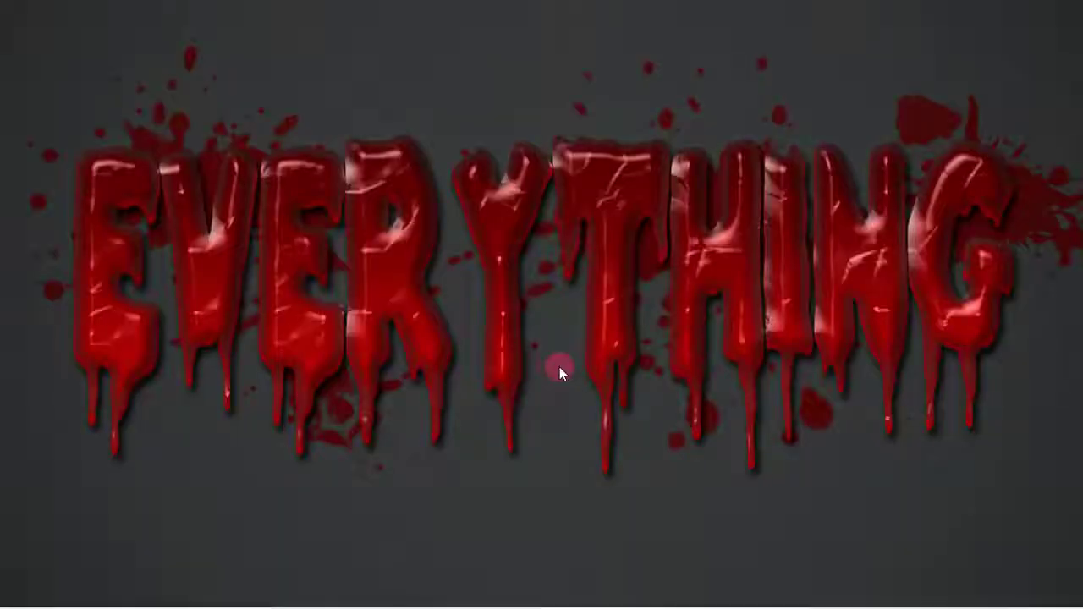
left_click(474, 594)
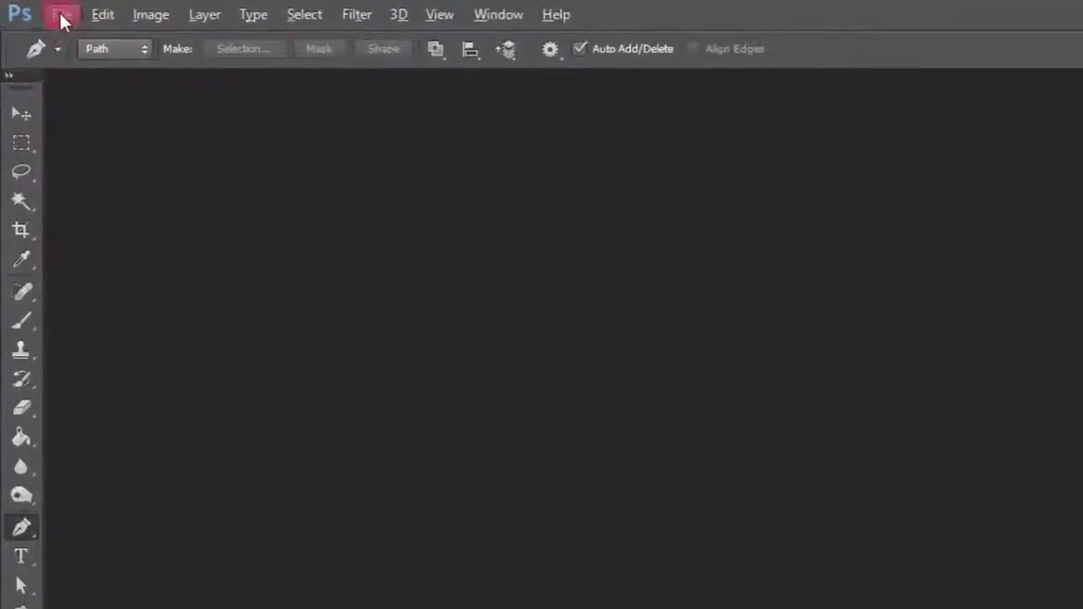
Create a new white 1920 × 1080 pixel document, Untitled-1, via File > New.
left_click(61, 17)
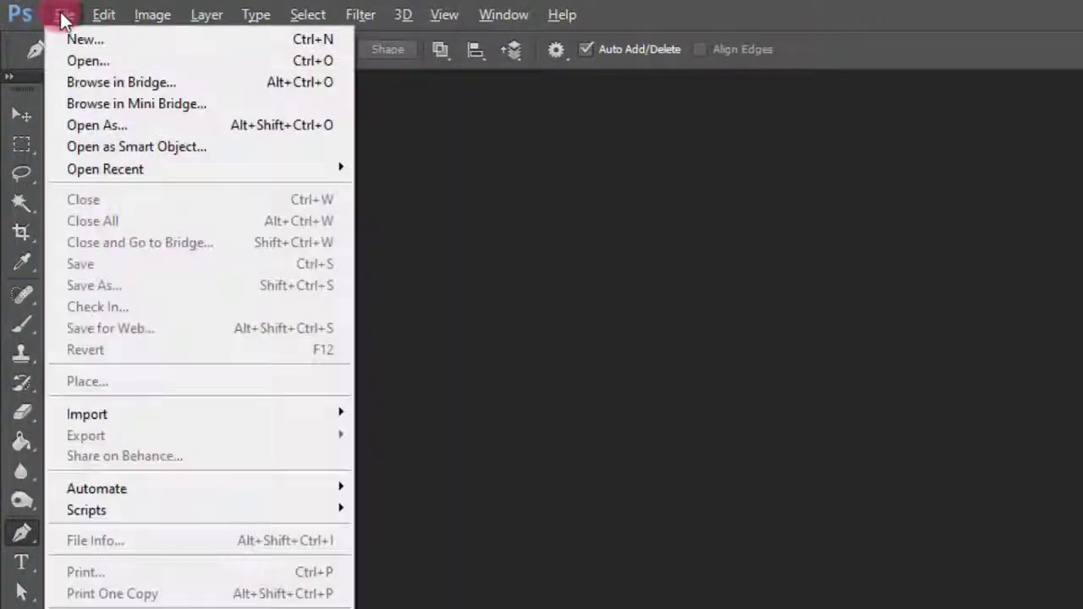
left_click(166, 43)
left_click_drag(704, 300, 622, 301)
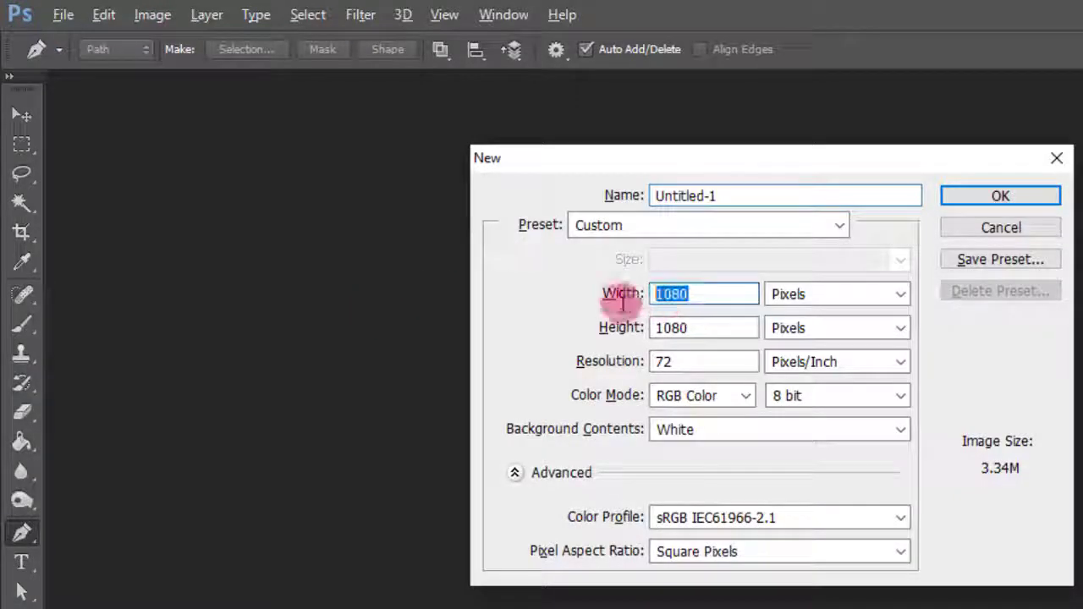
type("1920")
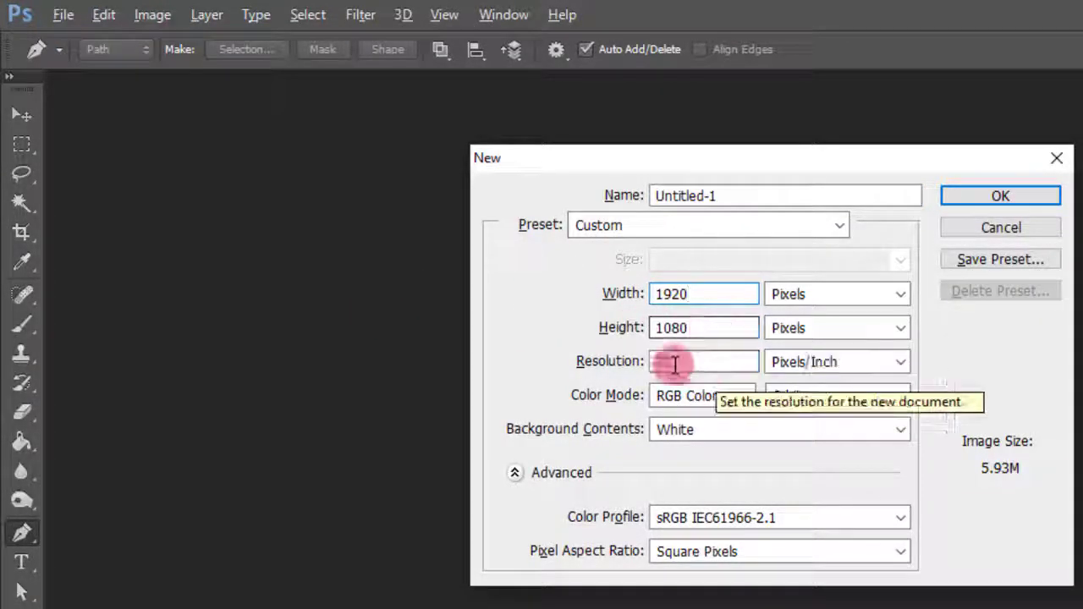
left_click(993, 193)
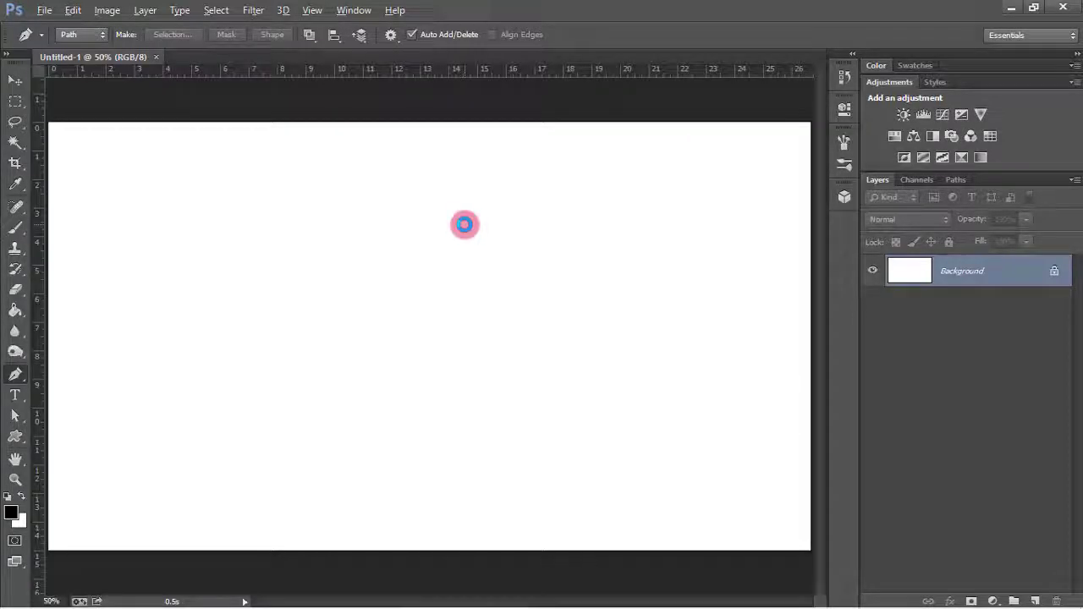
Unlock the Background as a layer named 'image' and convert it to a Smart Object.
double_click(998, 275)
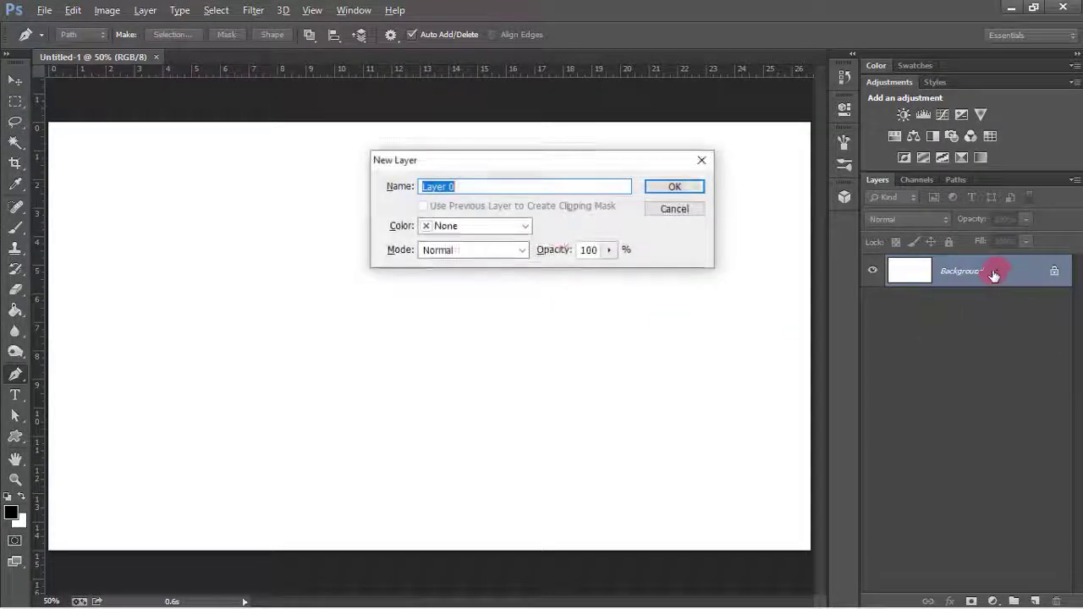
left_click(674, 188)
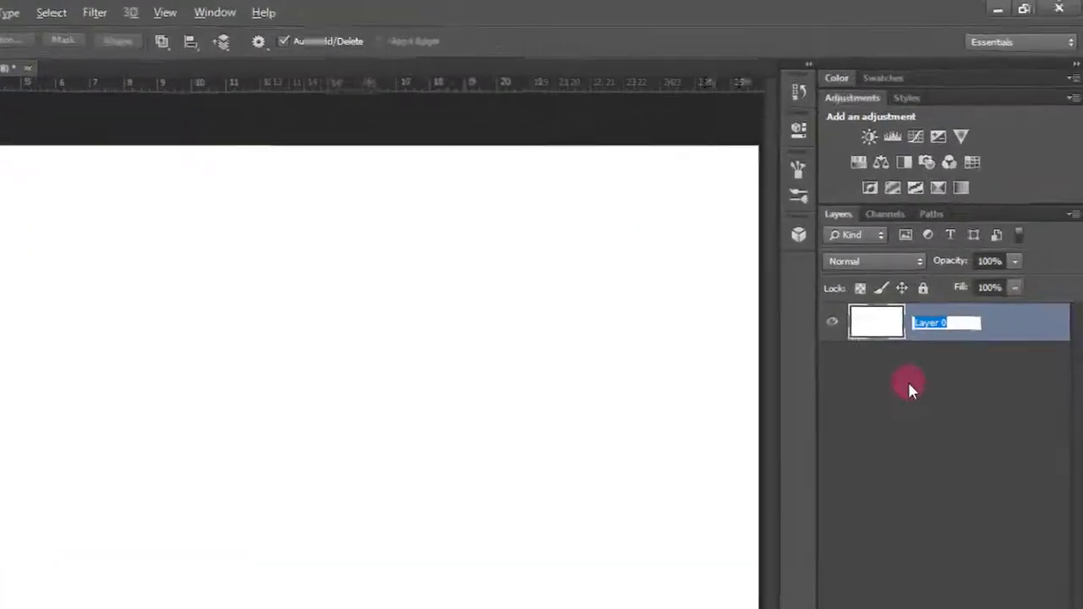
type("image")
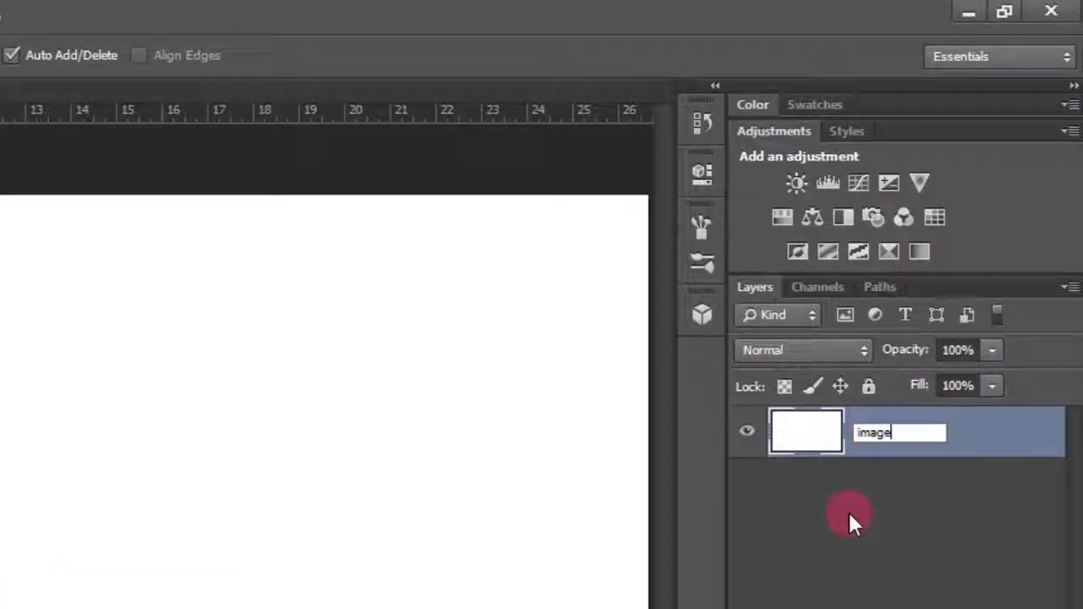
key("Return")
double_click(877, 439)
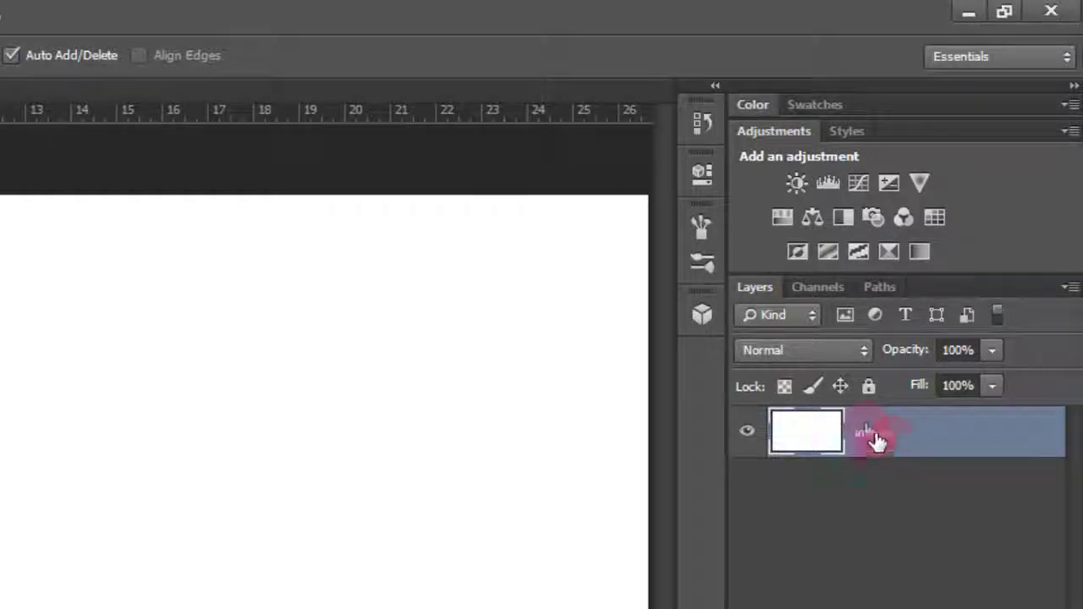
right_click(971, 435)
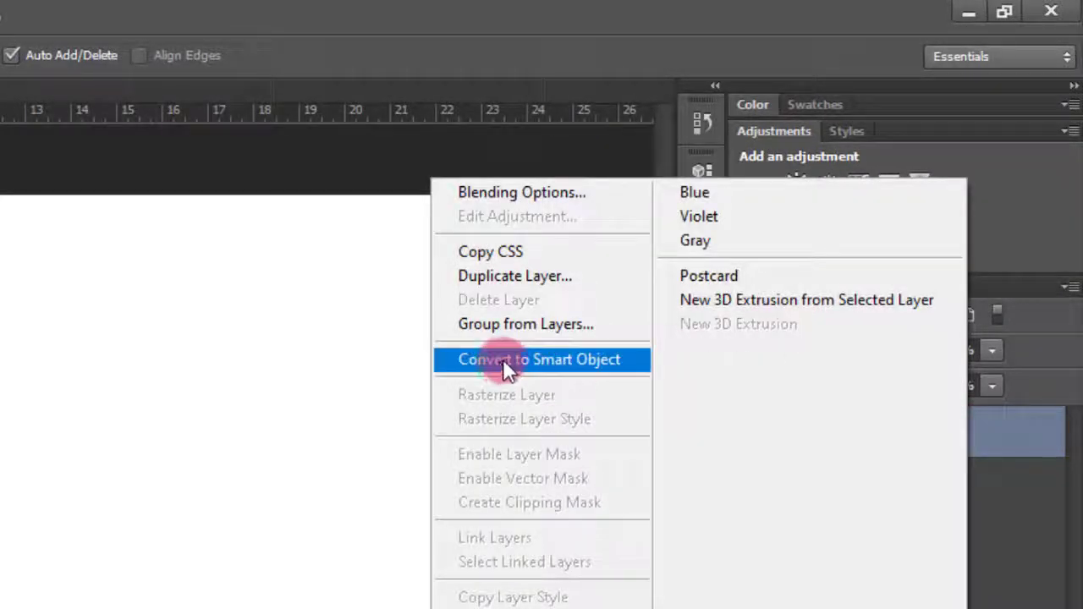
left_click(525, 359)
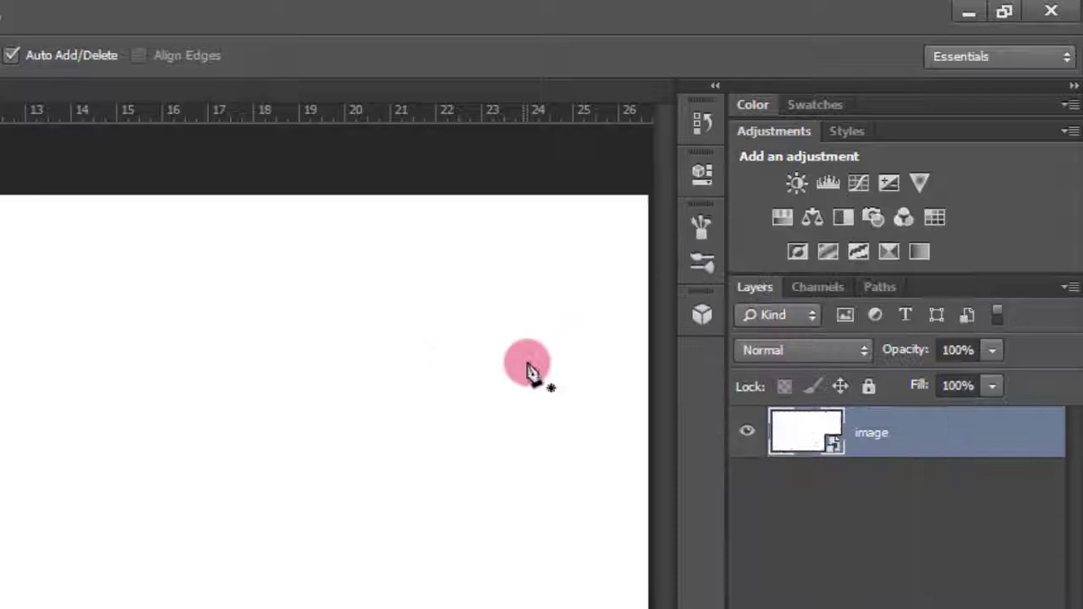
Open the image smart object's contents as image.psb.
double_click(804, 436)
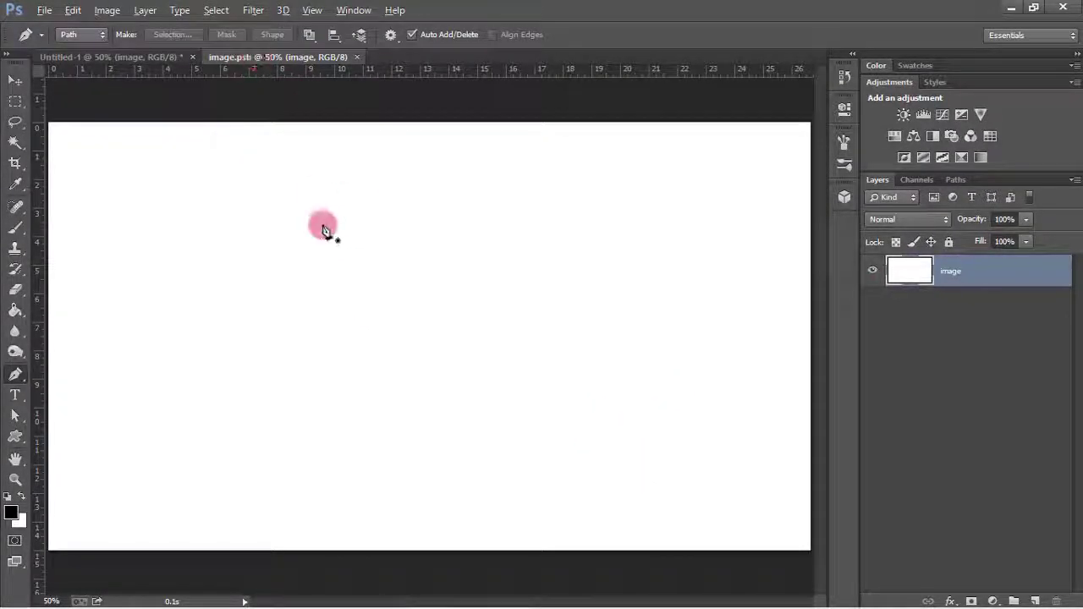
scroll(324, 230, "down", 2)
scroll(339, 242, "up", 3)
scroll(319, 206, "down", 2)
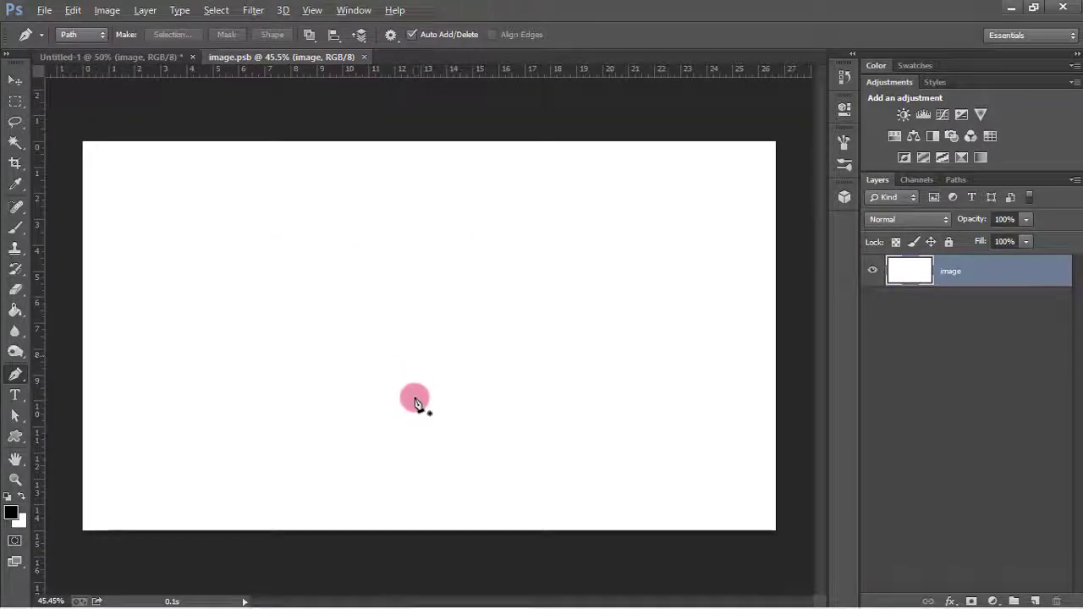
Open gettyimages-531359844.jpg from Explorer and move it into image.psb as Layer 1.
left_click(358, 590)
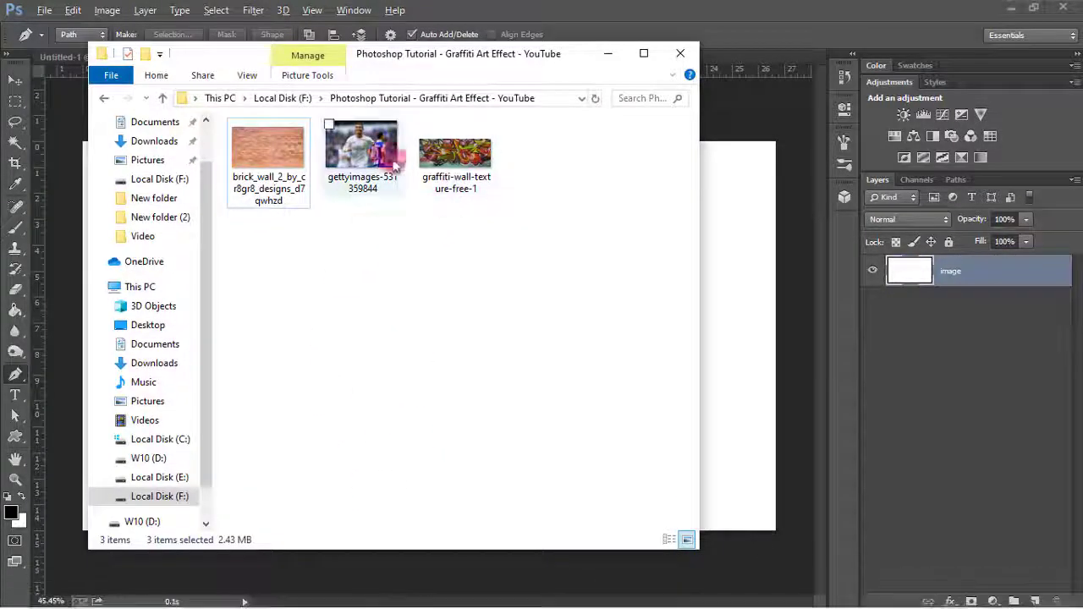
left_click_drag(395, 167, 758, 63)
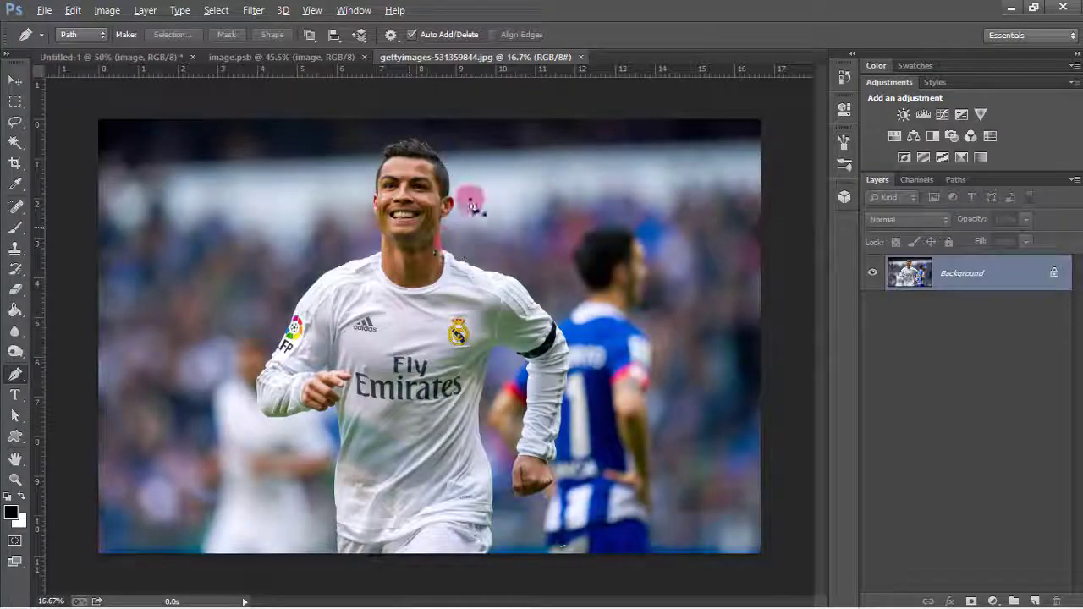
left_click(17, 81)
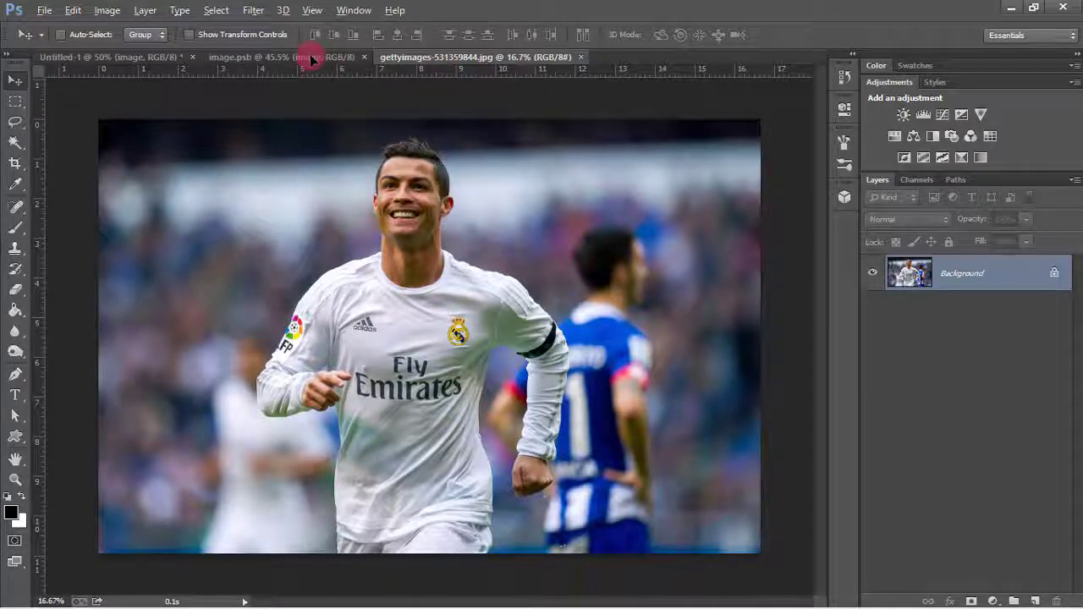
left_click_drag(314, 59, 375, 107)
left_click(448, 56)
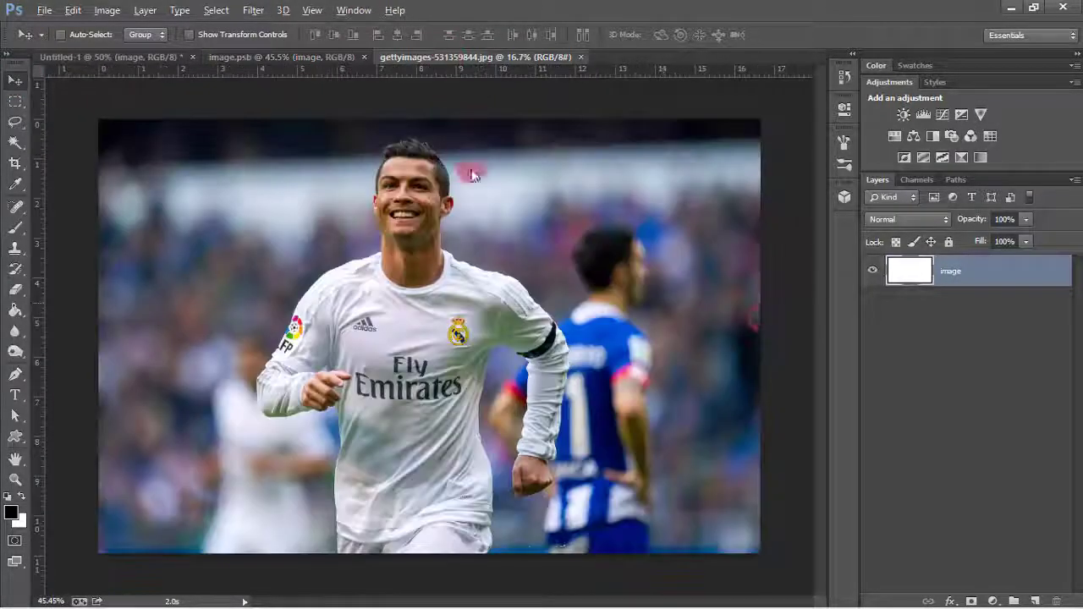
mouse_move(503, 307)
left_mouse_down()
mouse_move(341, 115)
mouse_move(355, 198)
left_mouse_up()
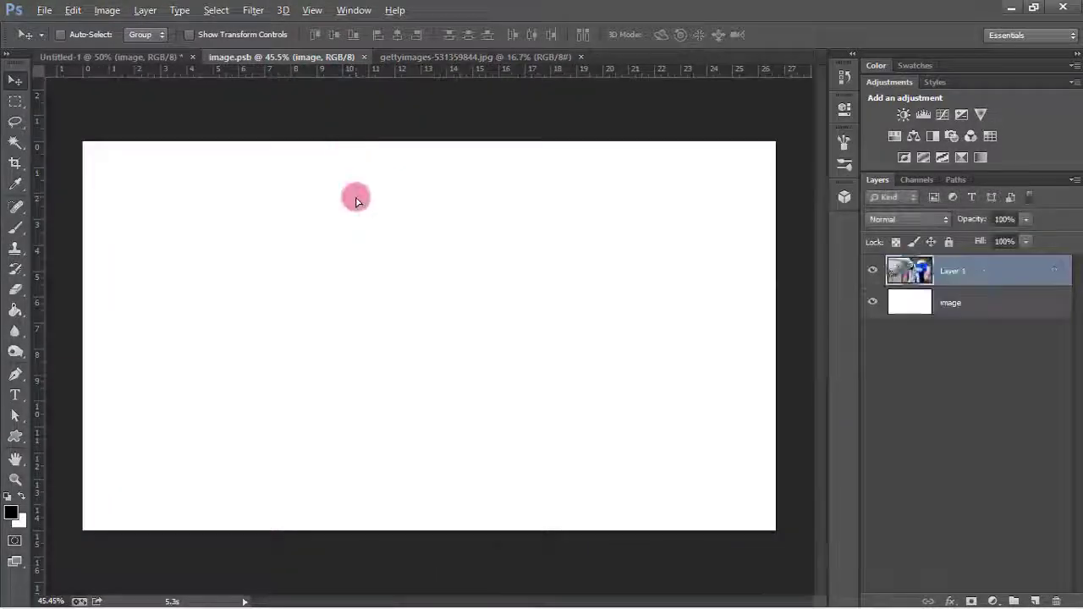
scroll(405, 265, "down", 5)
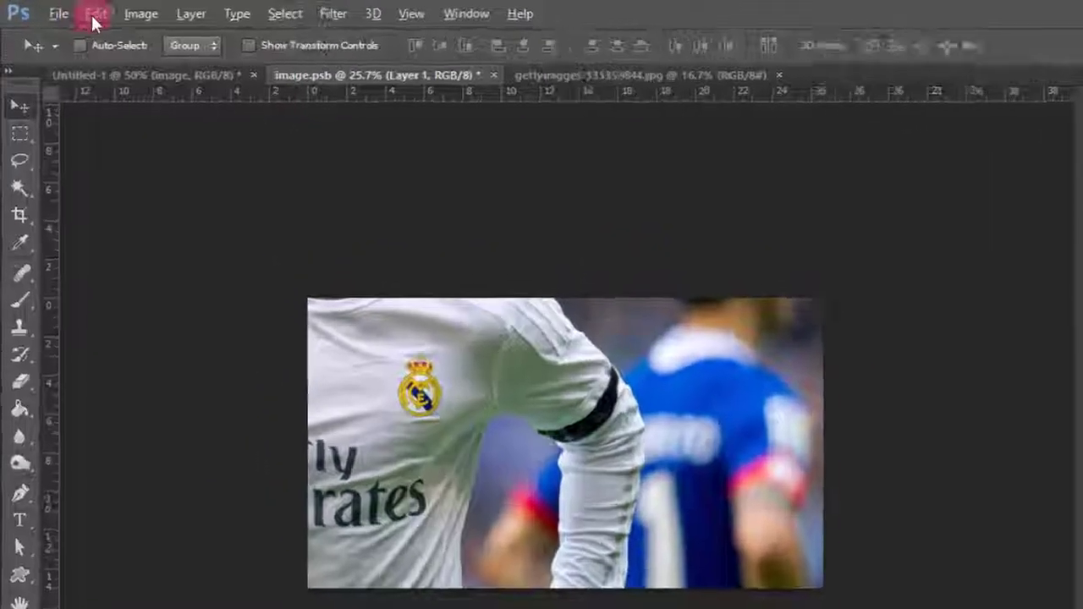
Free Transform the player photo, scaling it proportionally to about 63%.
left_click(73, 9)
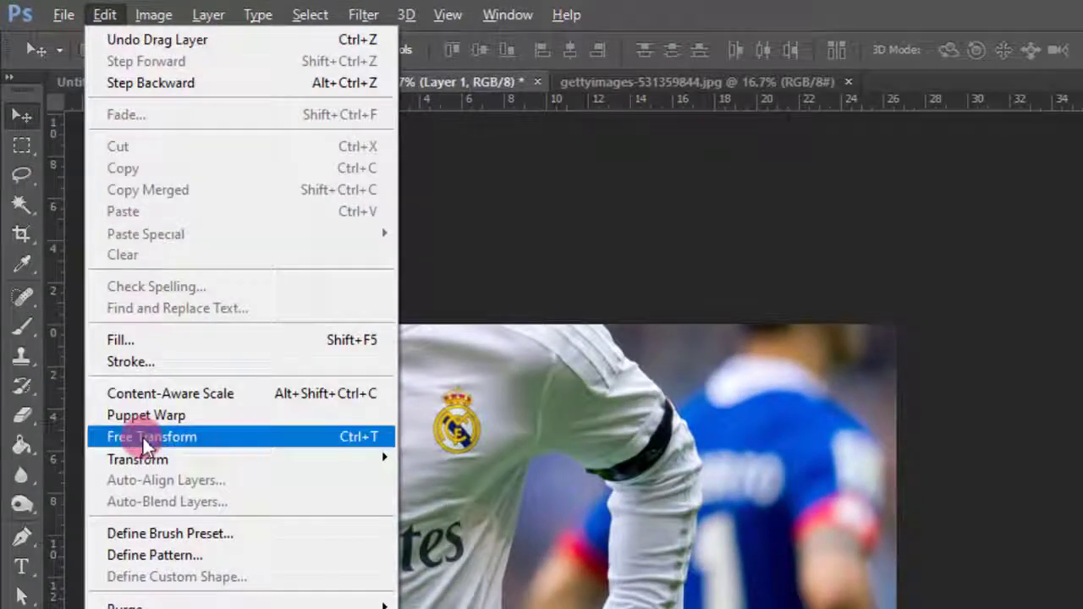
left_click(203, 447)
scroll(844, 339, "down", 2)
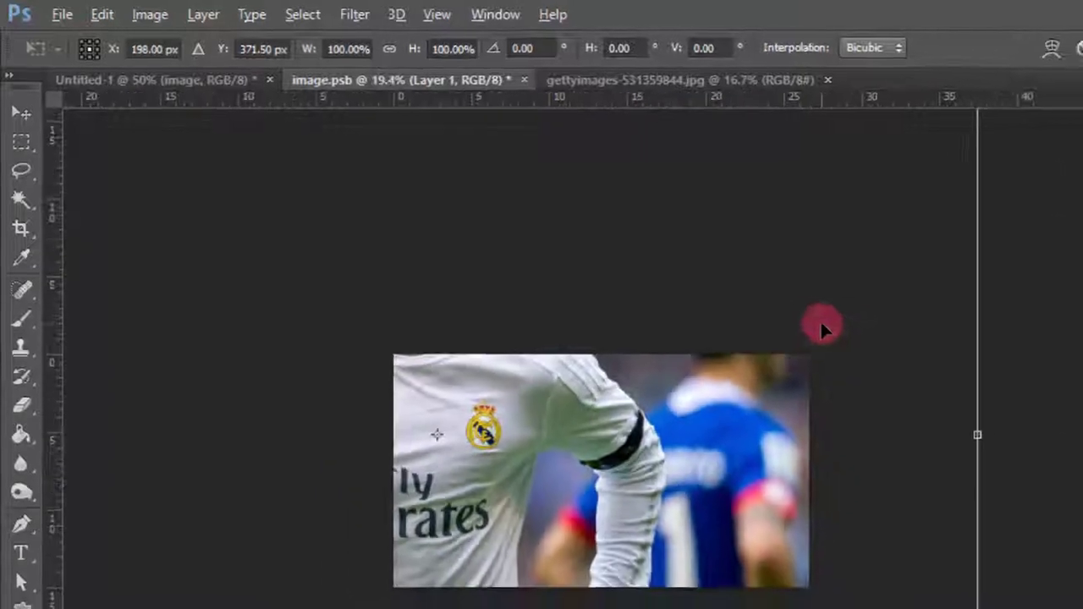
scroll(844, 339, "down", 2)
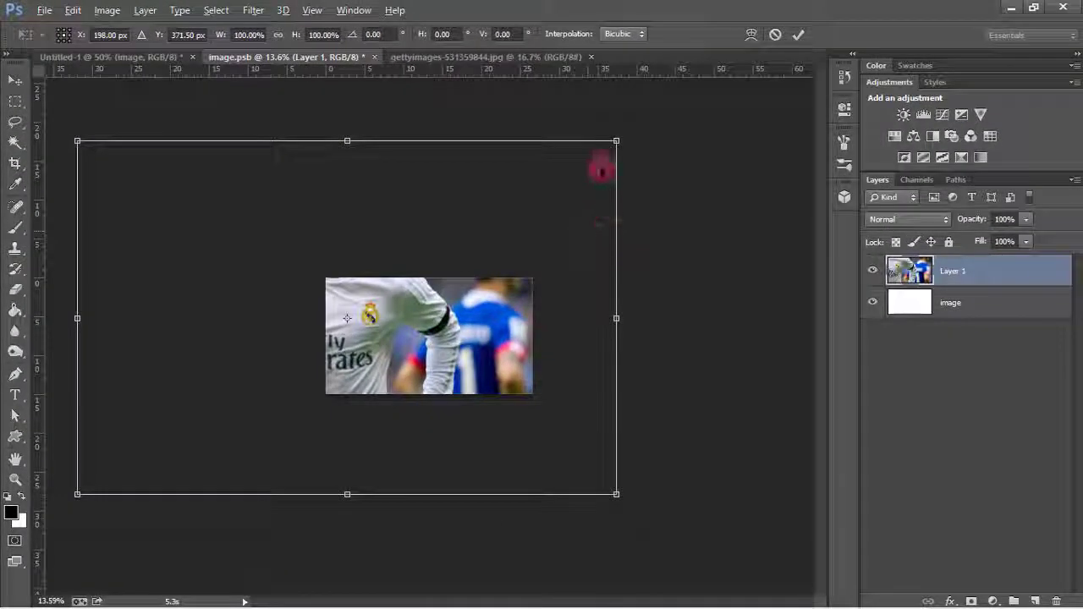
left_click_drag(619, 143, 547, 246)
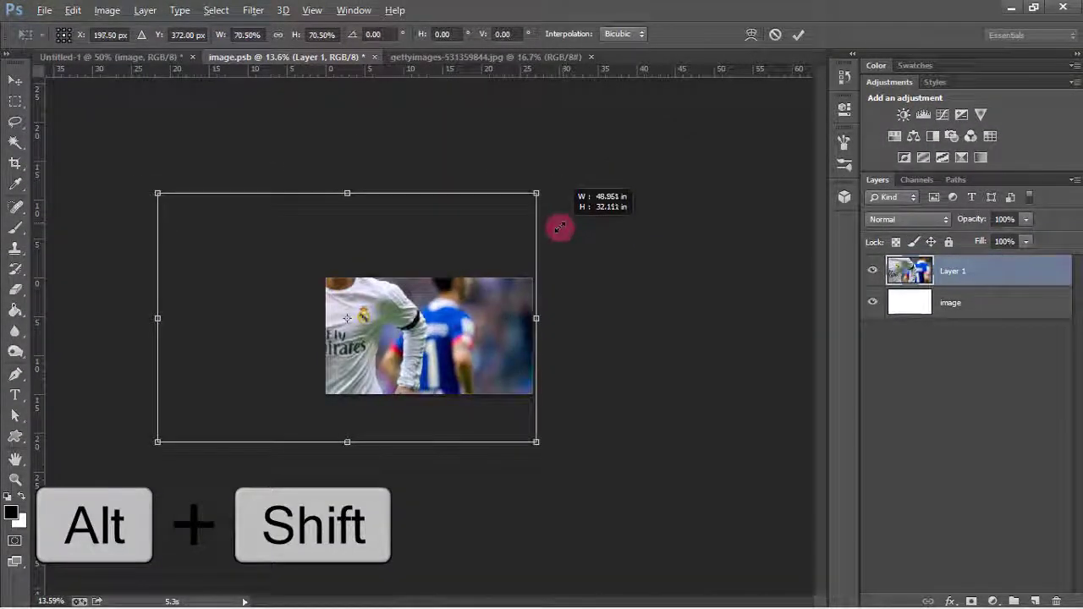
Reposition the scaled photo so the player's face and shirt fill the canvas.
mouse_move(338, 251)
left_mouse_down()
mouse_move(414, 285)
mouse_move(426, 325)
mouse_move(436, 317)
left_mouse_up()
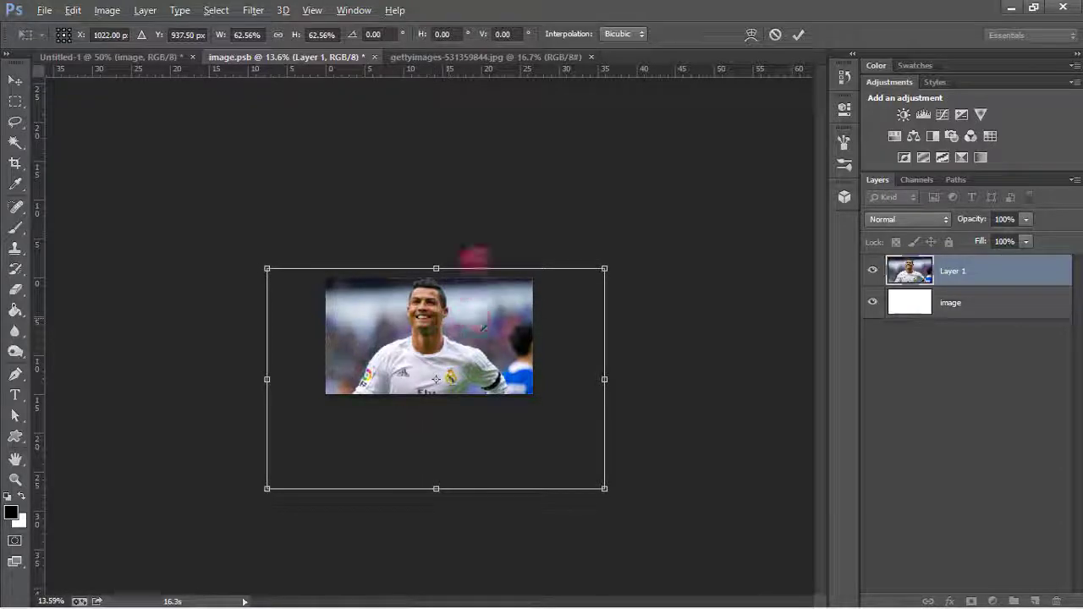
scroll(483, 329, "up", 2)
scroll(502, 263, "up", 2)
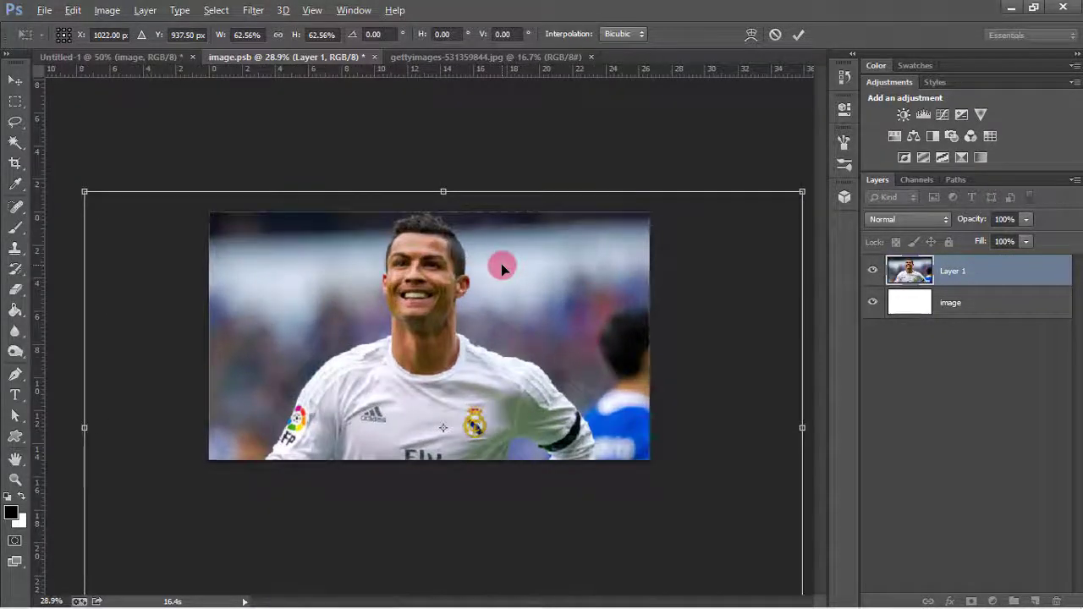
scroll(531, 251, "down", 2)
scroll(550, 237, "down", 1)
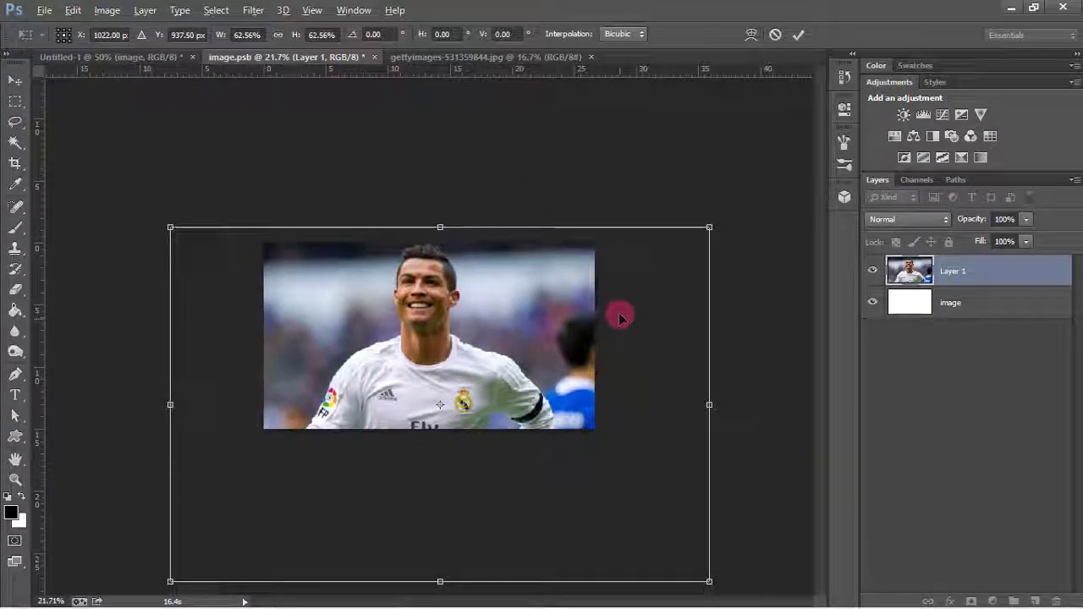
scroll(616, 316, "down", 1)
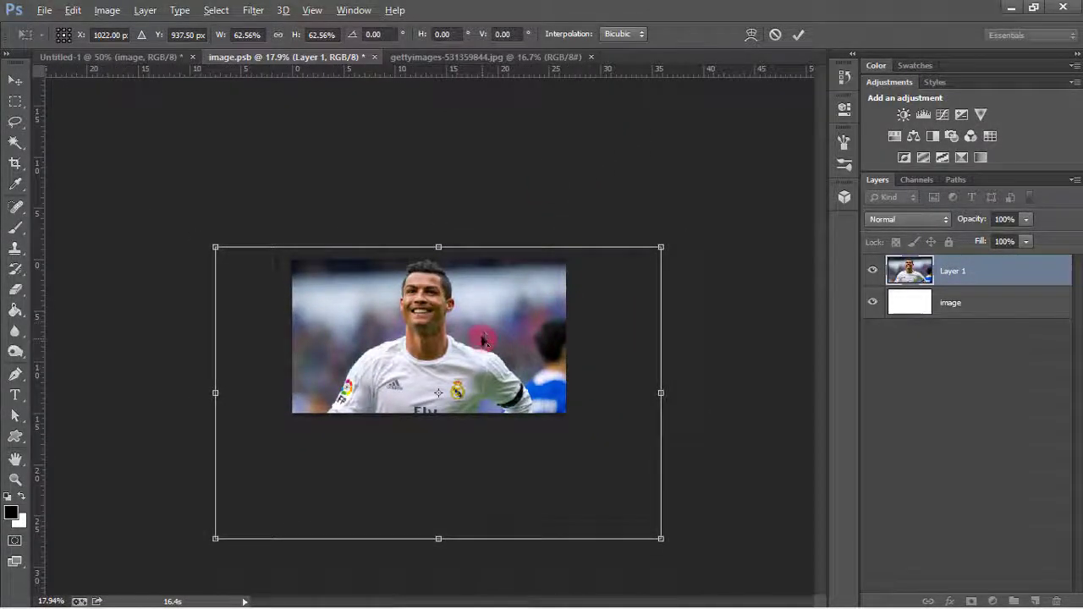
left_click_drag(483, 341, 490, 338)
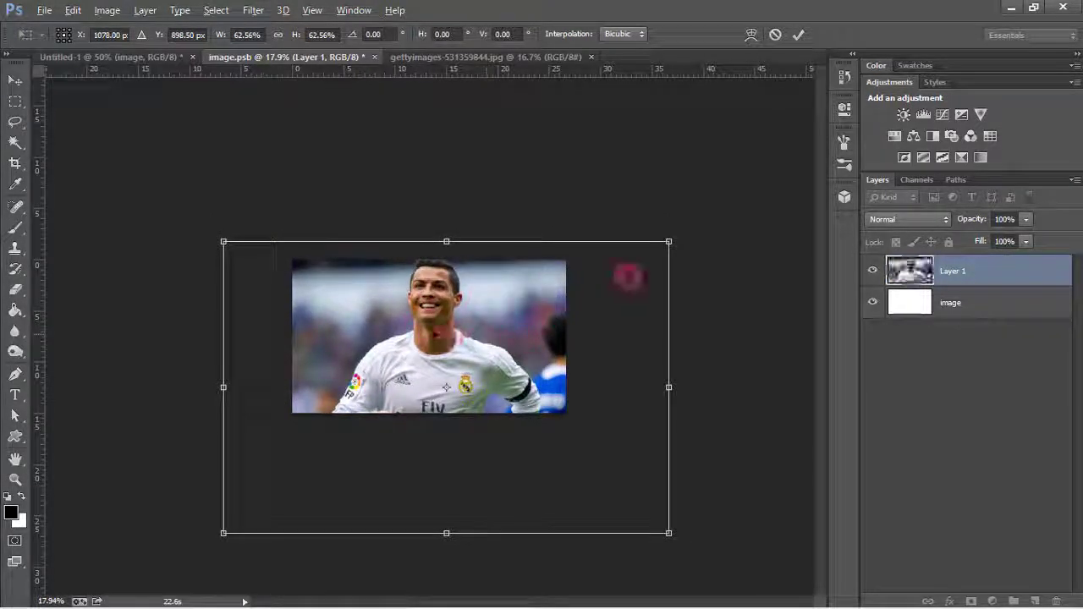
Commit the player photo's new size and position.
left_click(798, 36)
scroll(438, 292, "up", 4)
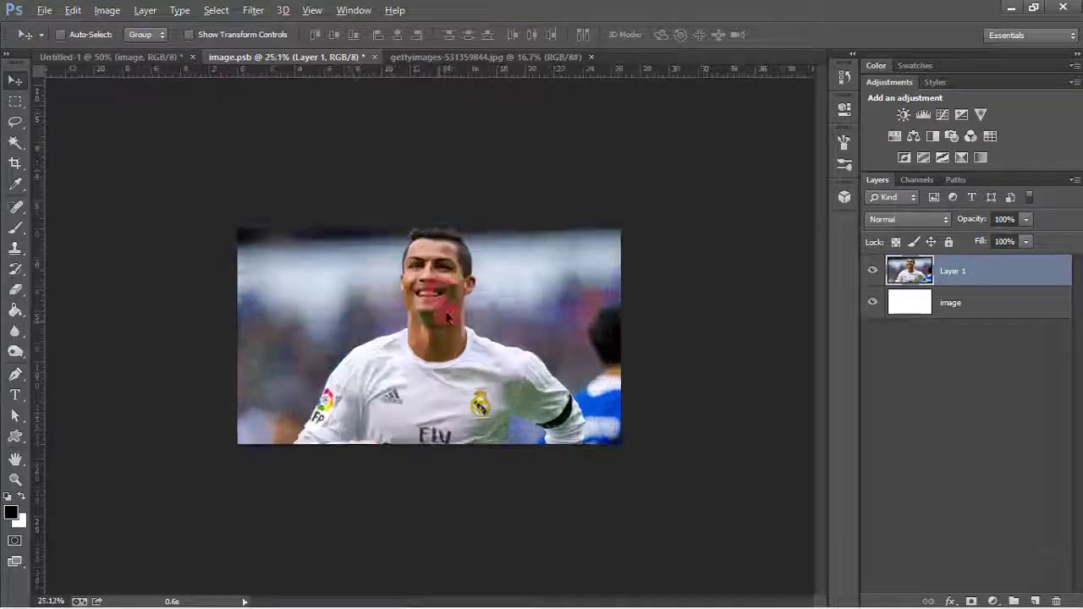
scroll(440, 290, "up", 2)
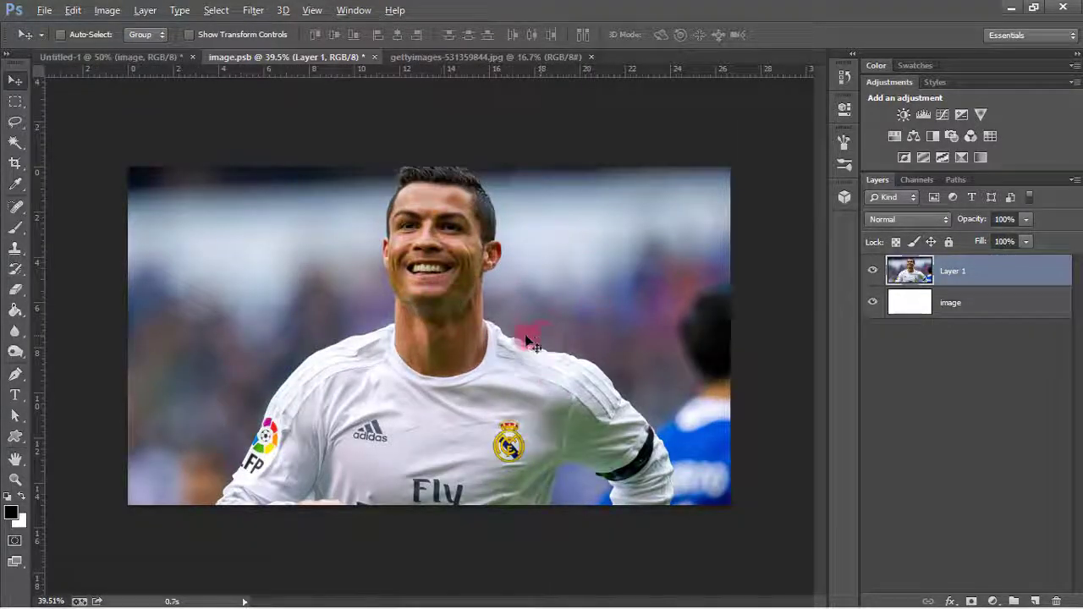
scroll(442, 314, "up", 1)
scroll(427, 312, "down", 1)
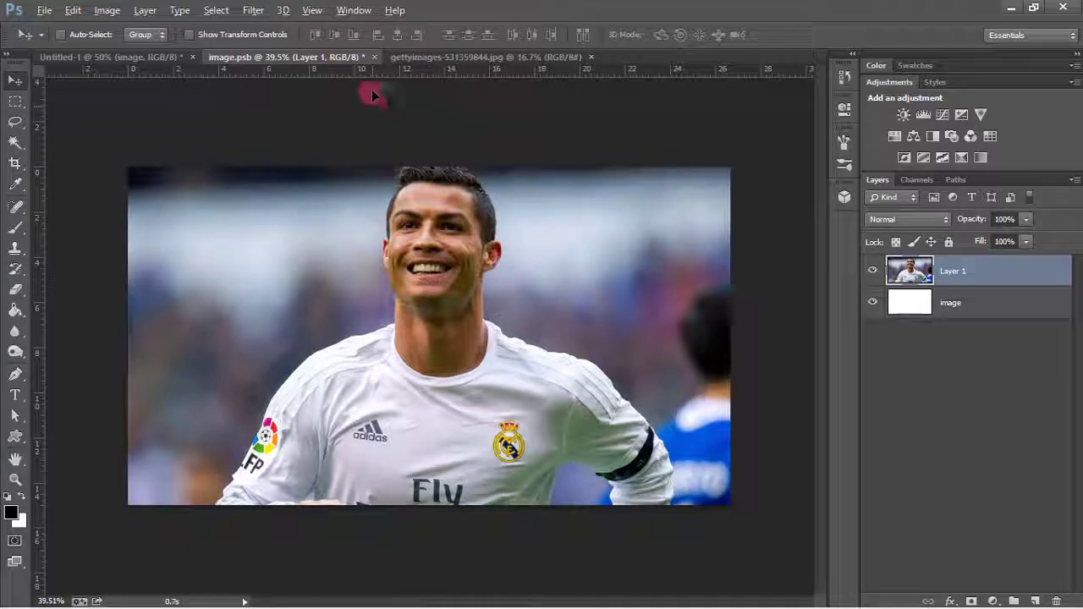
Save and close image.psb, then close the gettyimages photo.
left_click(373, 58)
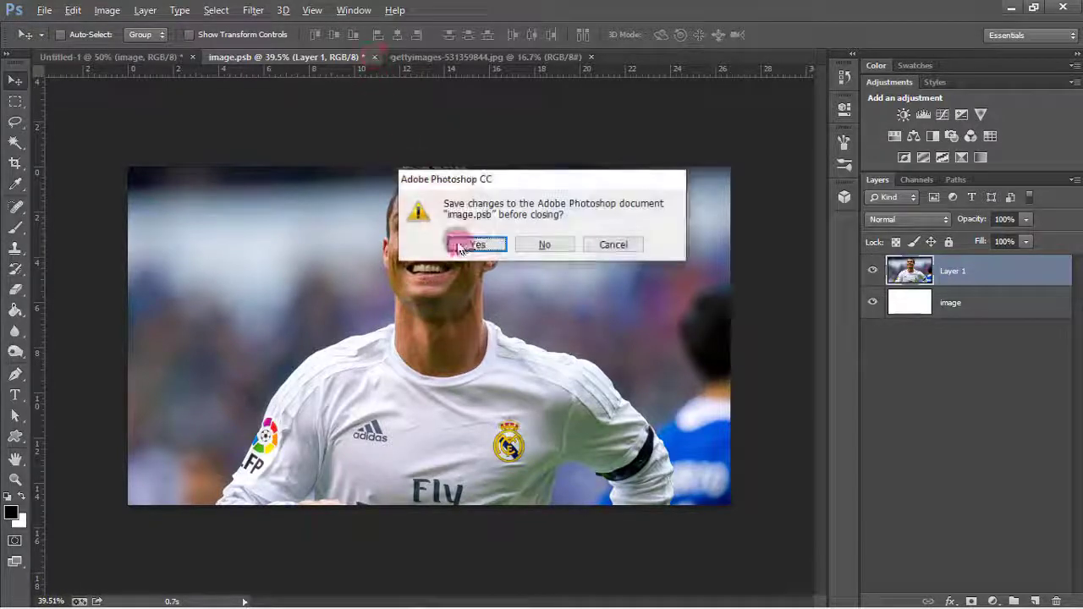
left_click(464, 245)
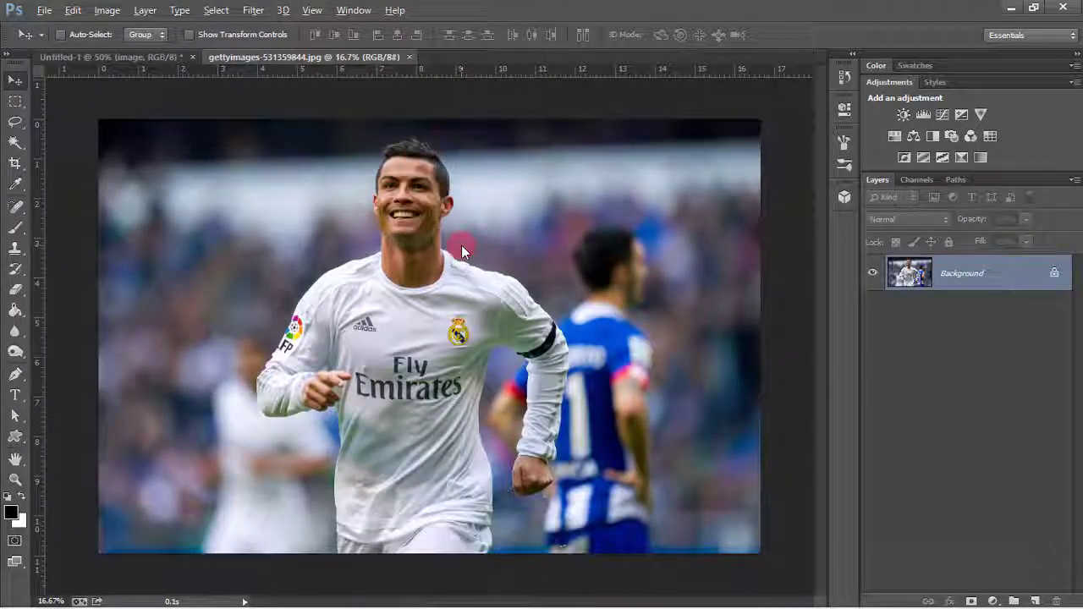
left_click(412, 57)
scroll(358, 252, "down", 1)
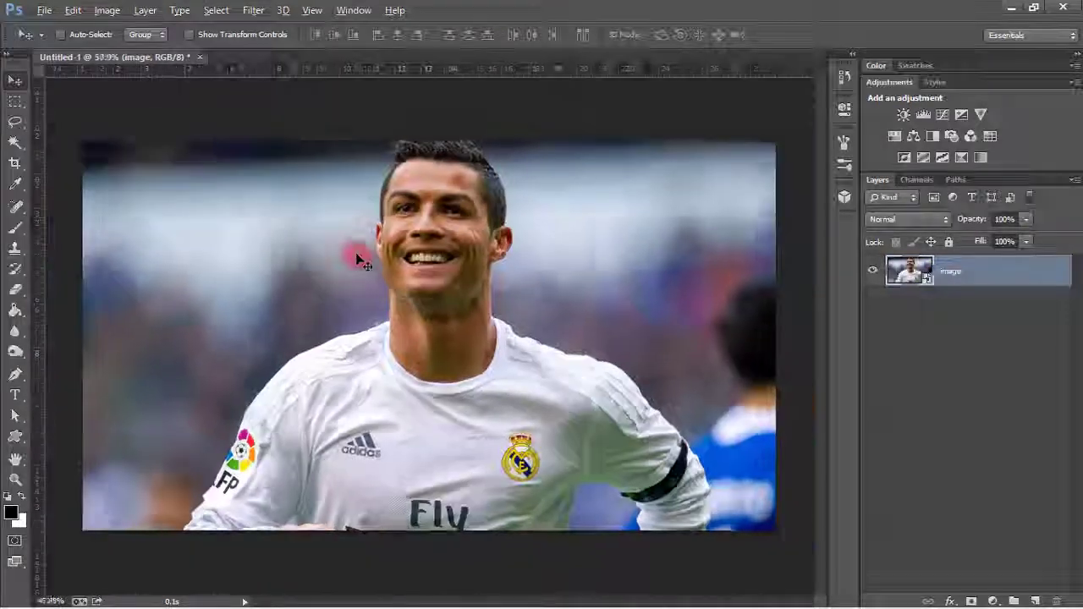
scroll(331, 283, "down", 1)
scroll(363, 279, "up", 2)
scroll(330, 264, "down", 1)
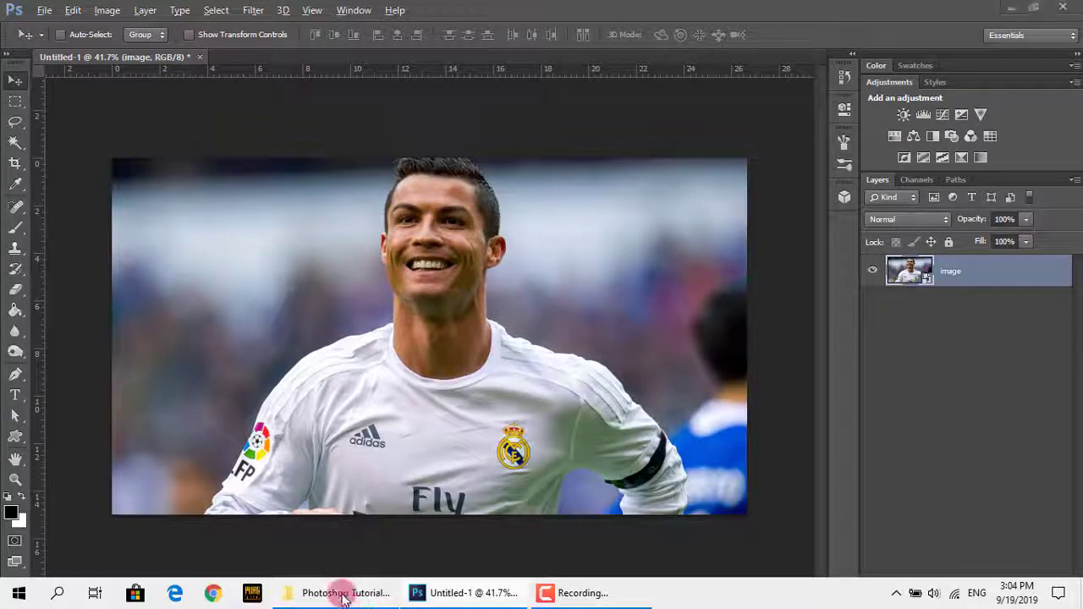
Bring the brick_wall photo into Untitled-1 as Layer 1 above the image smart object.
left_click(345, 593)
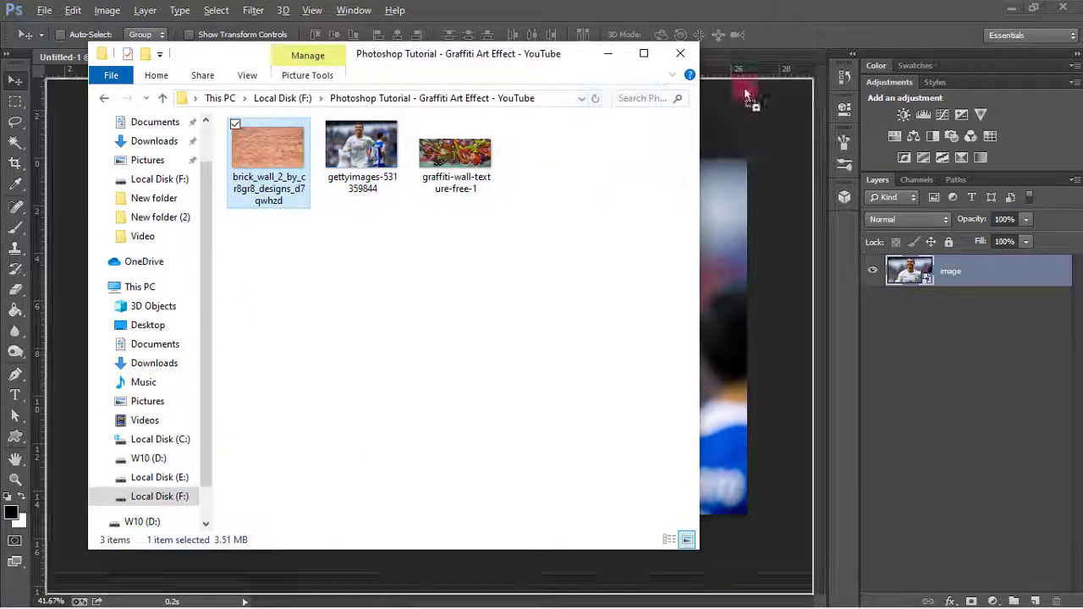
left_click_drag(270, 165, 757, 60)
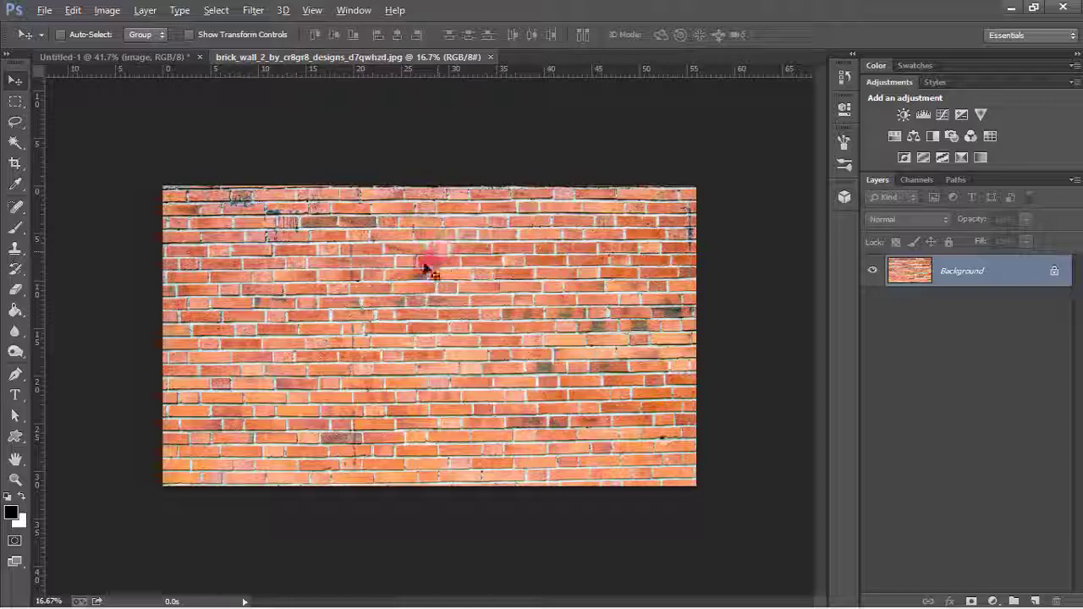
left_click_drag(427, 269, 331, 193)
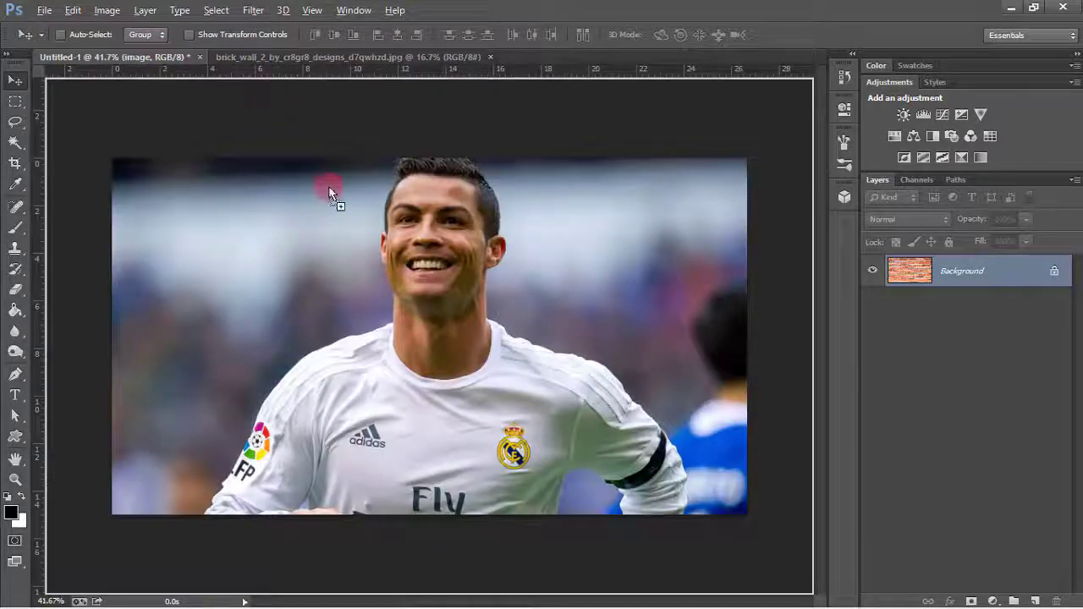
key("ctrl+minus")
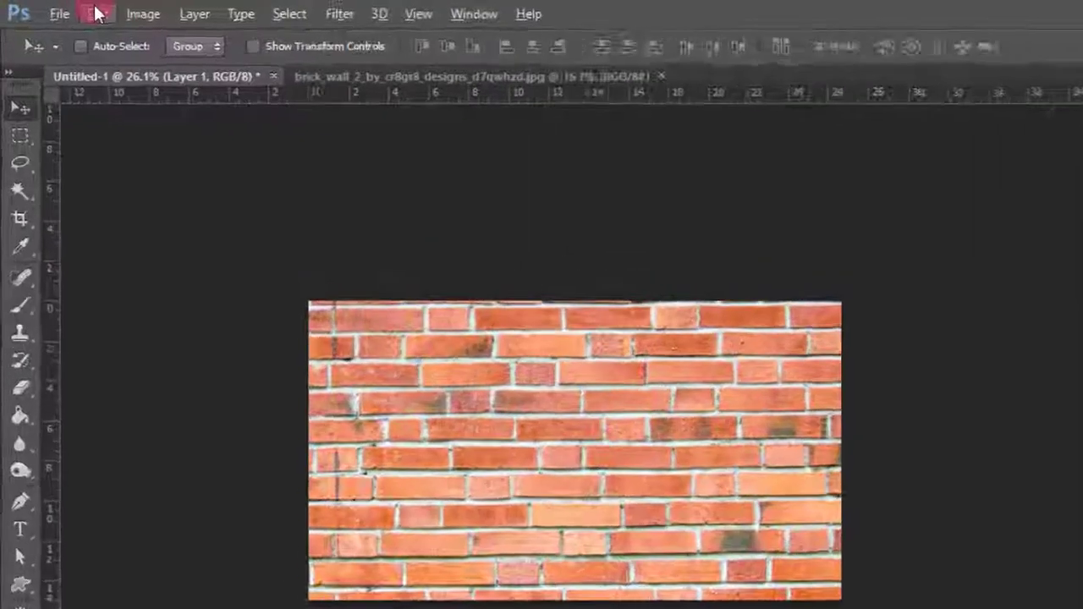
Free Transform the brick wall layer, shrinking and moving it roughly onto the canvas.
left_click(74, 10)
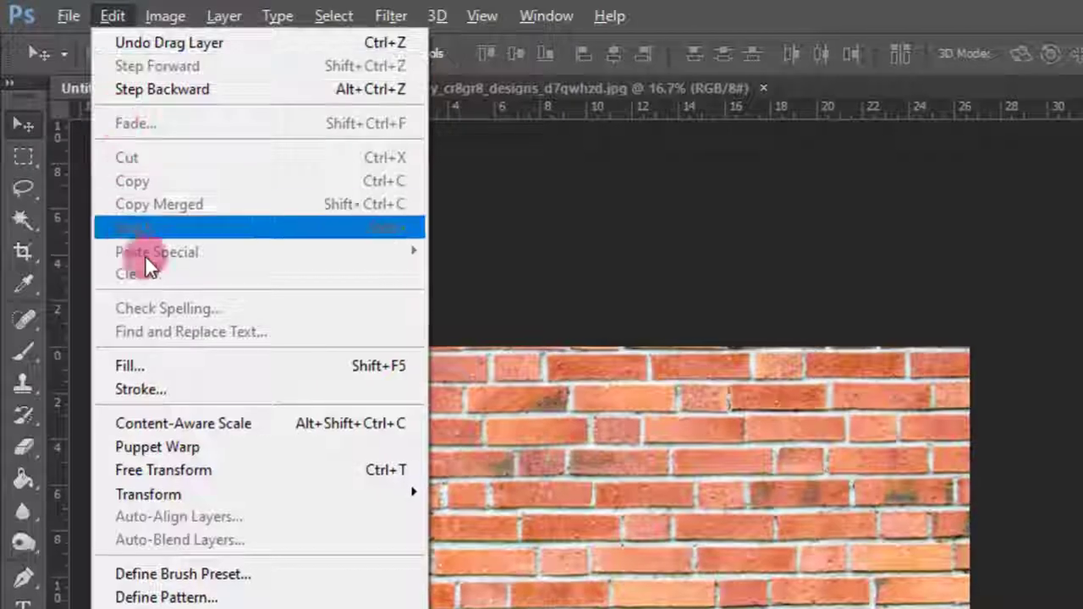
left_click(186, 471)
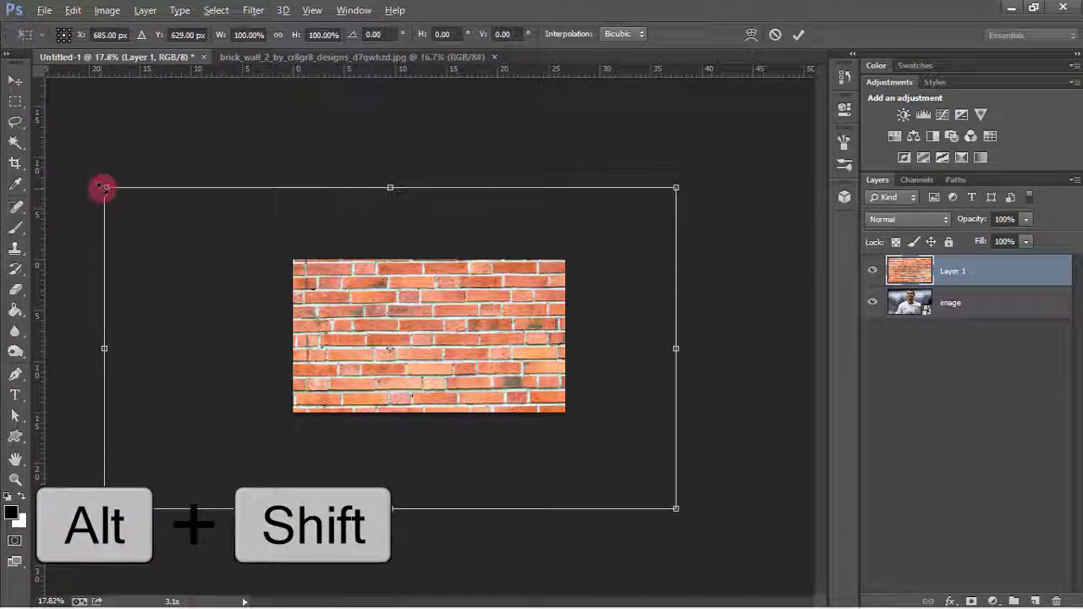
left_click_drag(103, 188, 205, 254)
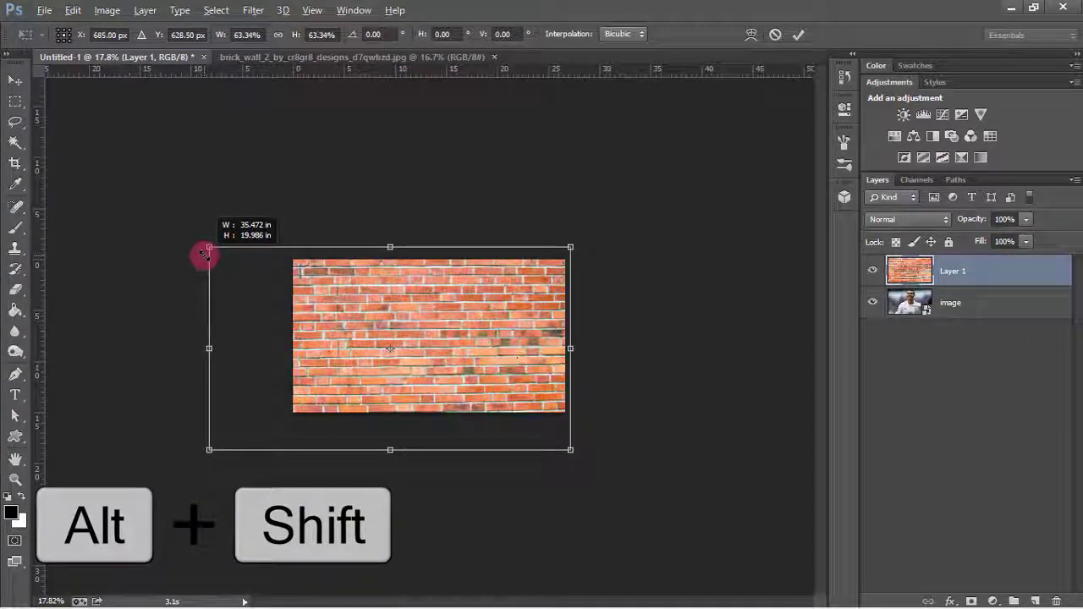
left_click_drag(314, 298, 363, 305)
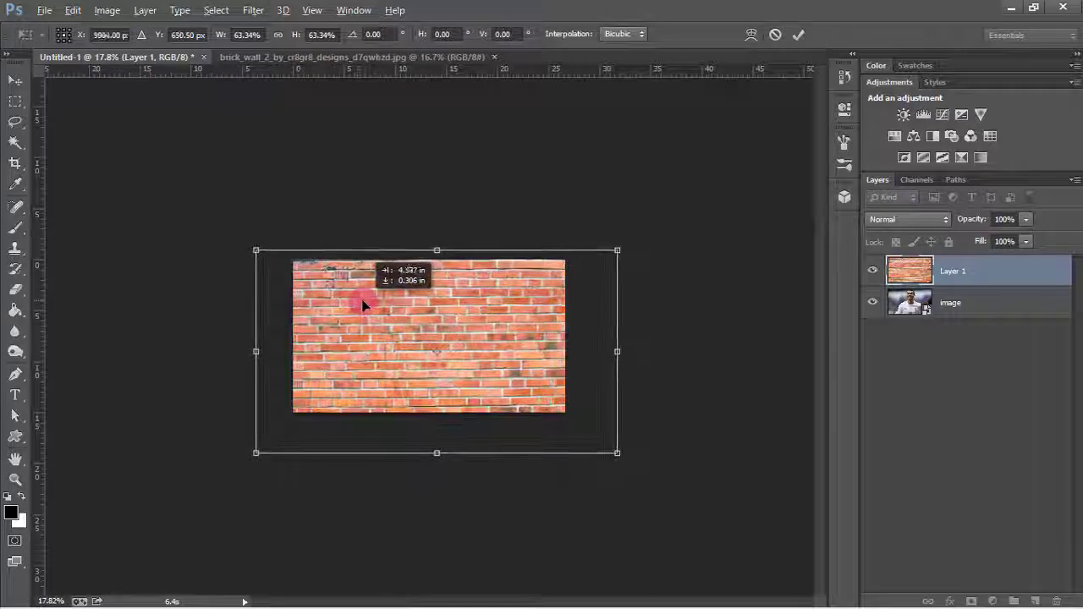
left_click_drag(618, 451, 610, 447)
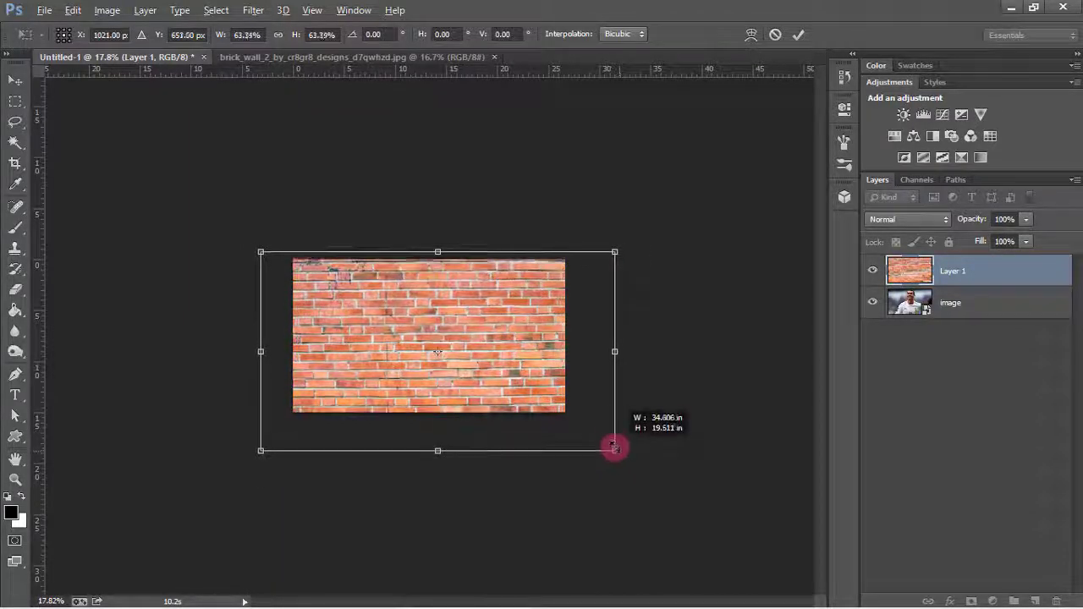
left_click_drag(458, 341, 455, 325)
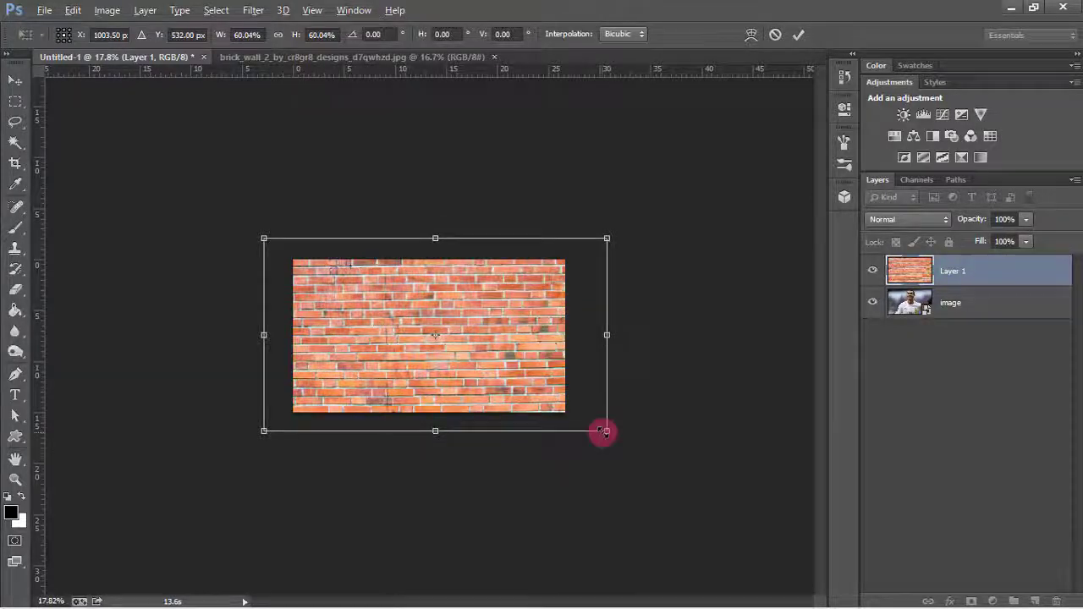
Fine-tune the brick wall to about 49% so it covers the canvas exactly, and apply.
left_click_drag(606, 431, 577, 421)
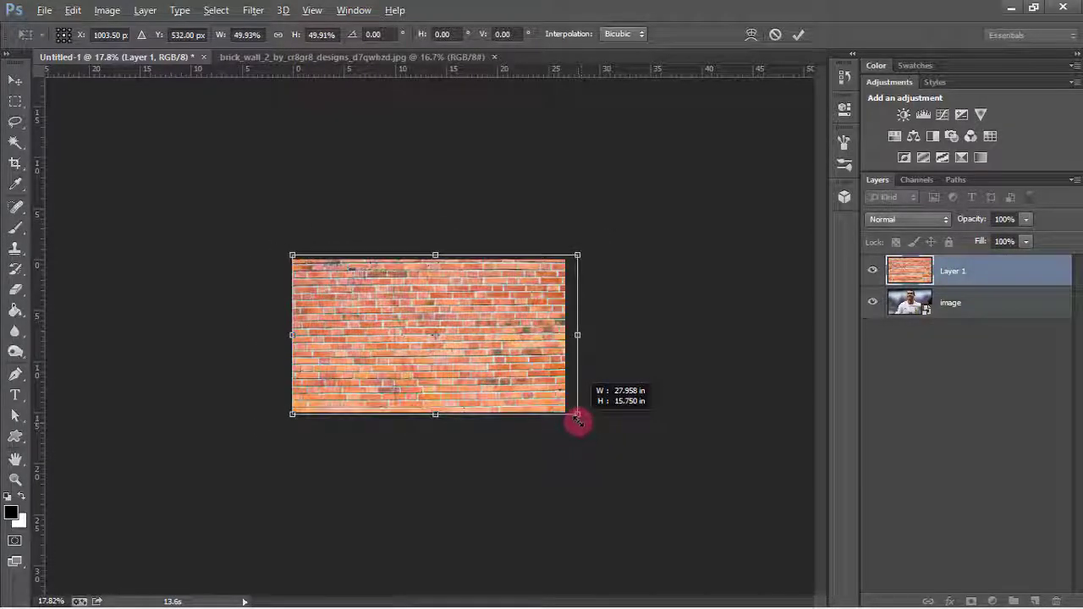
left_click_drag(530, 369, 520, 370)
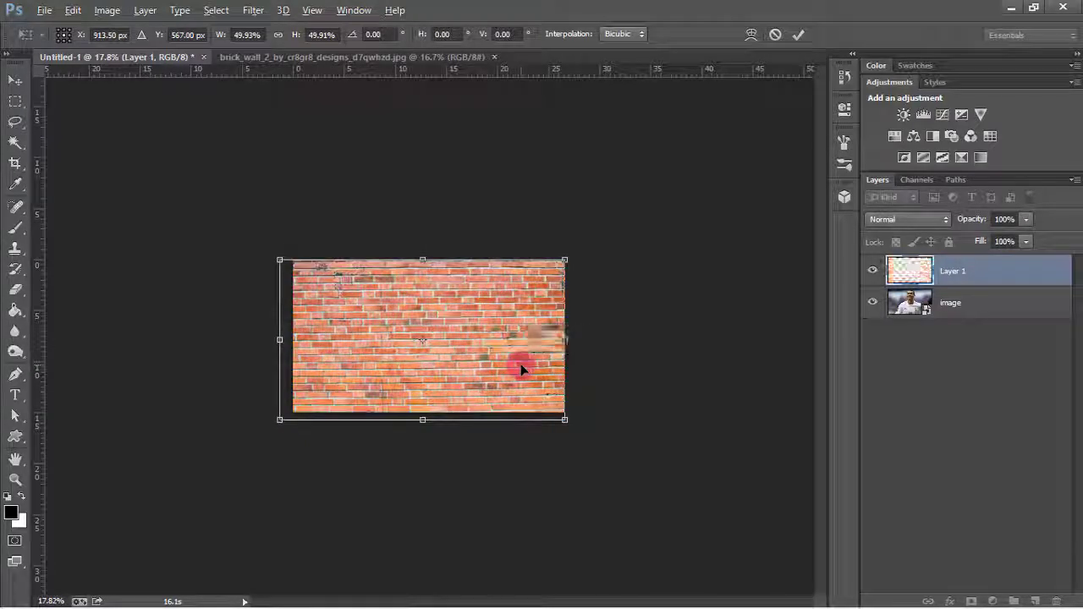
left_click_drag(562, 263, 576, 254)
mouse_move(448, 320)
left_mouse_down()
mouse_move(455, 310)
mouse_move(460, 319)
left_mouse_up()
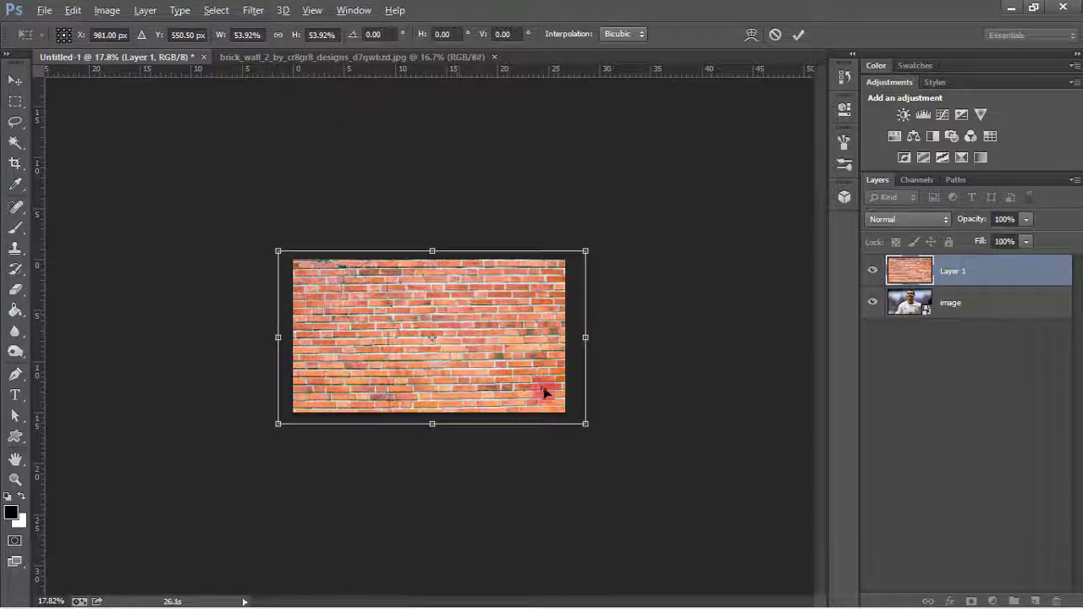
left_click_drag(586, 425, 573, 417)
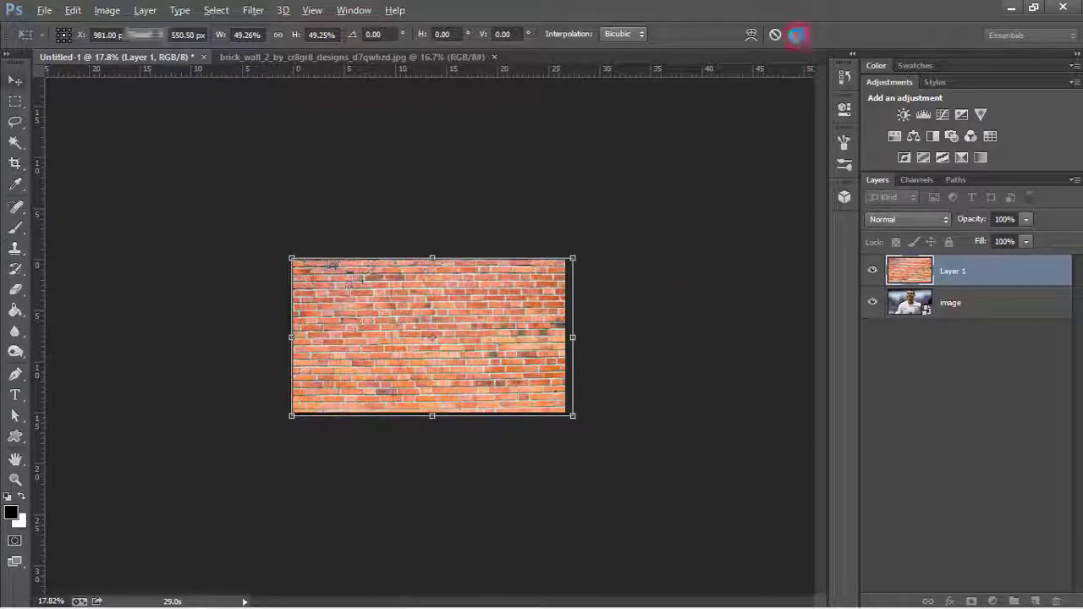
left_click(796, 34)
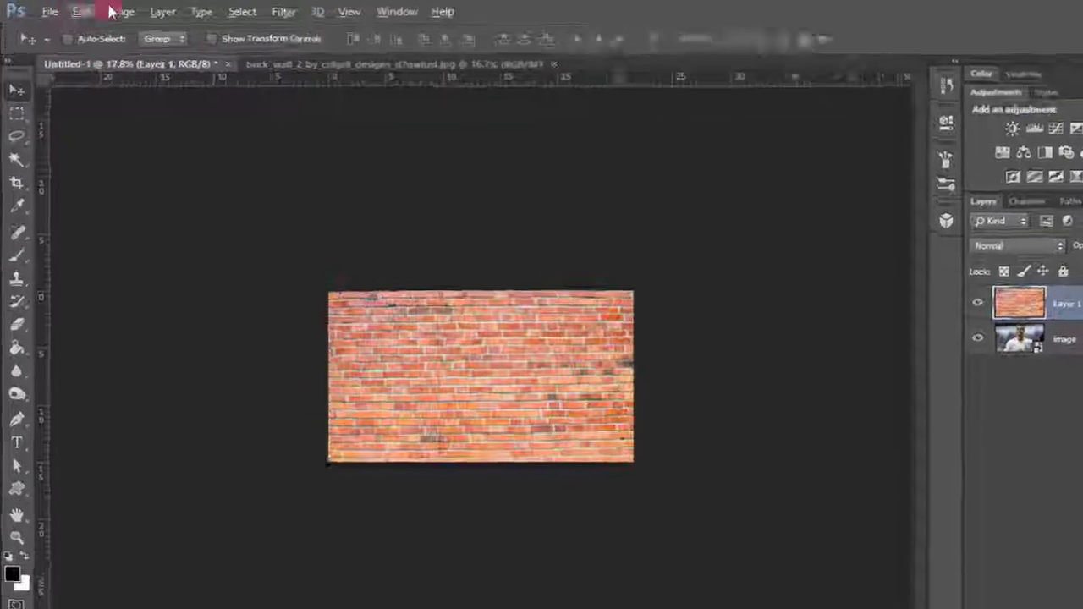
Desaturate the brick wall layer to greyscale and open its name for renaming to brick.
left_click(107, 10)
mouse_move(189, 73)
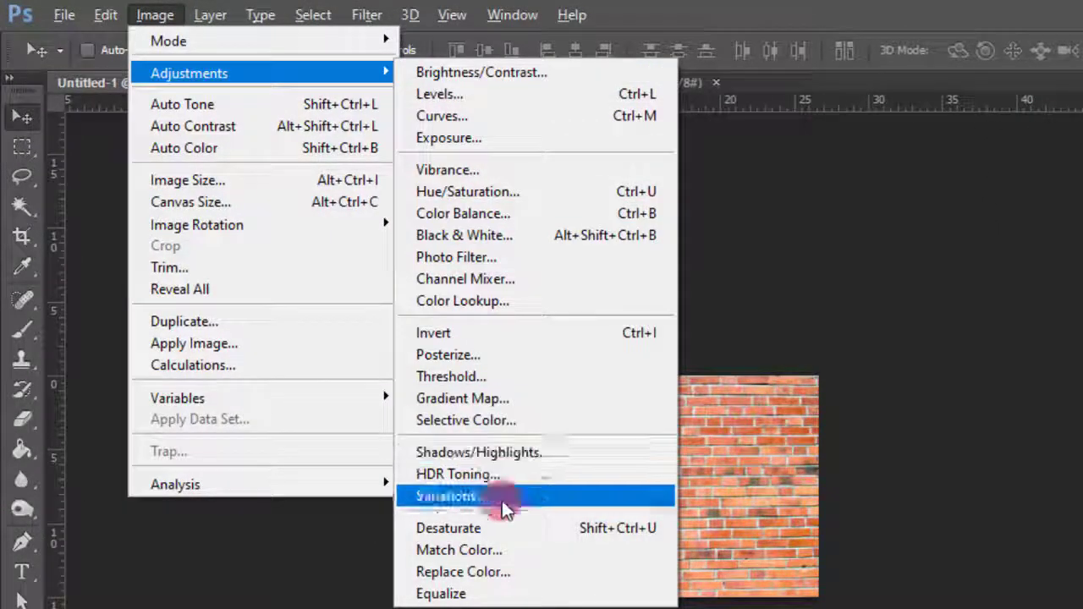
left_click(511, 532)
scroll(457, 306, "up", 5)
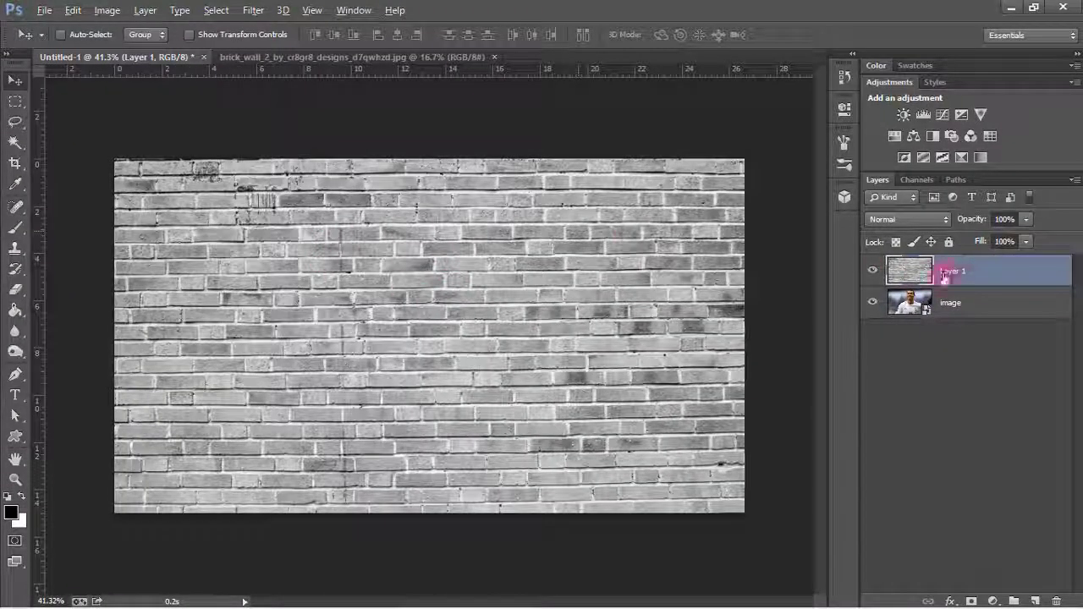
double_click(948, 272)
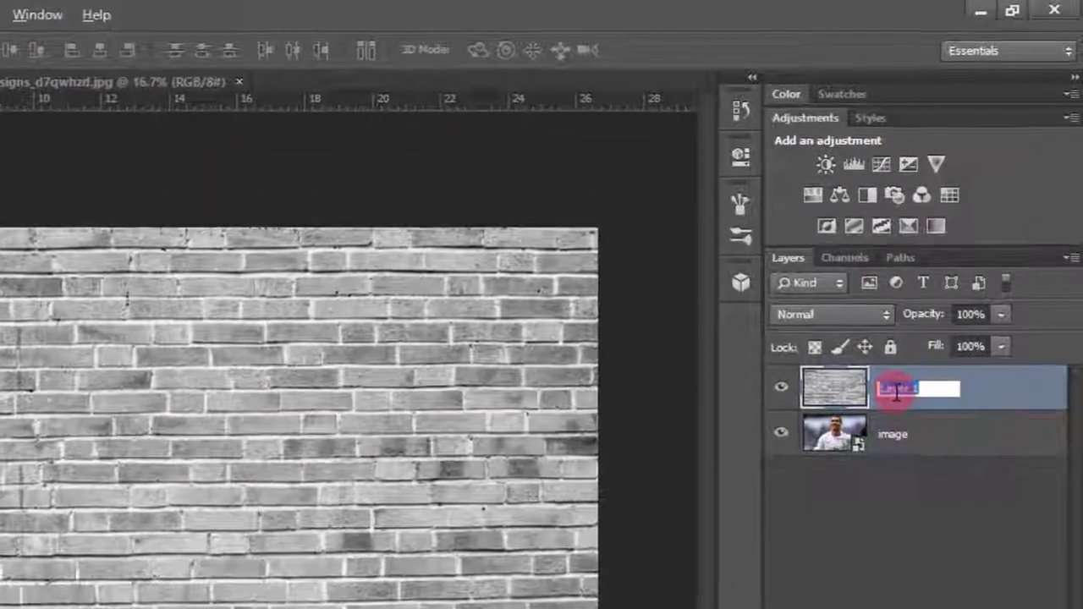
type("brick wall")
Name the top layer 'brick wall' and set its blend mode to Hard Light.
left_click(1034, 395)
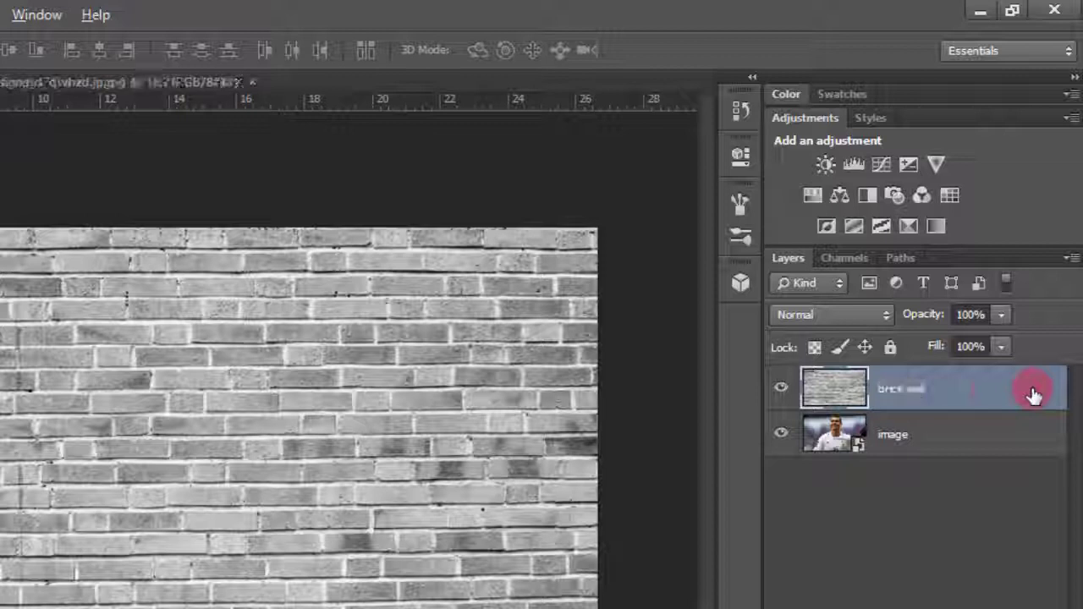
left_click(940, 400)
left_click(867, 315)
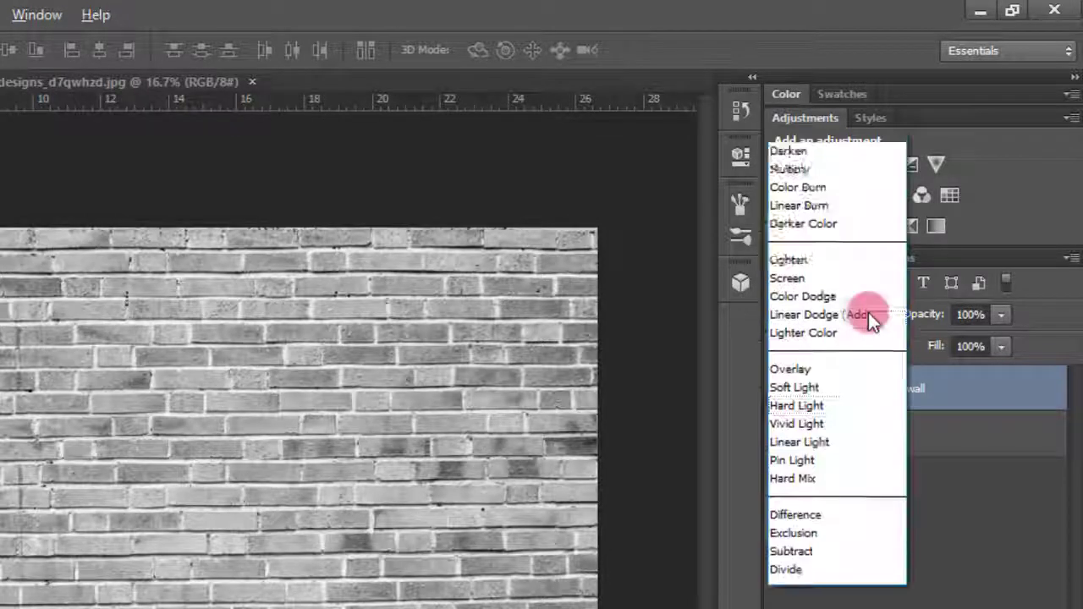
left_click(795, 321)
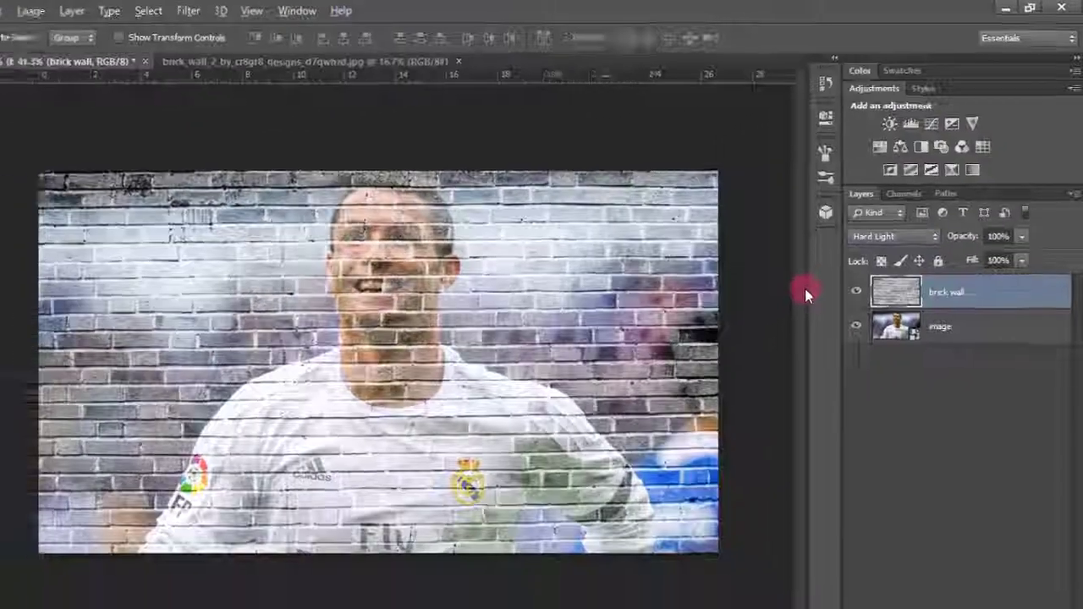
key("ctrl+l")
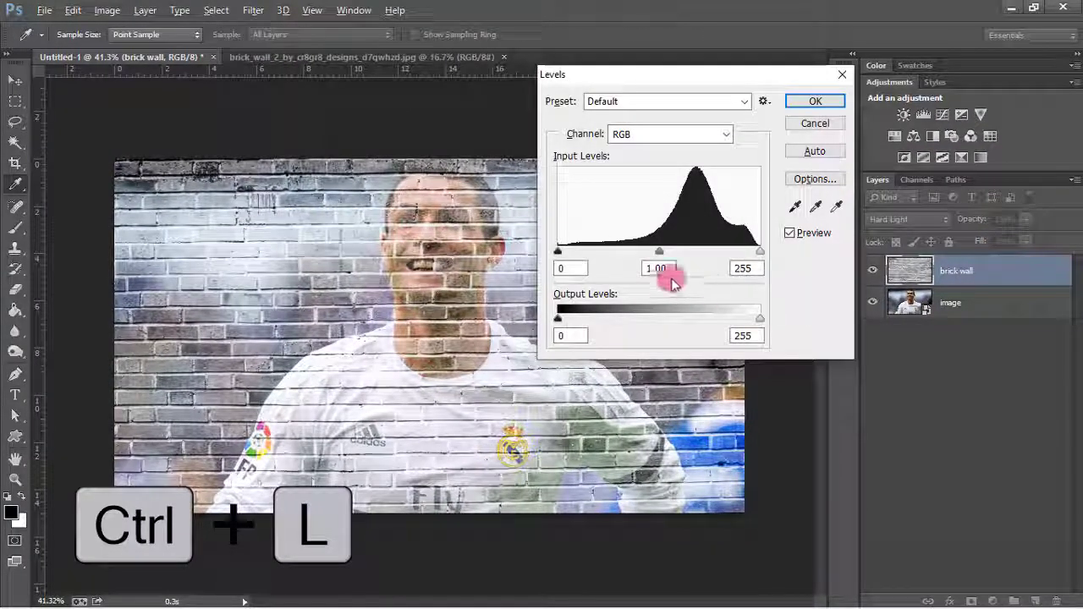
Apply Levels to the brick wall with midtone input 0.50 and white input 225.
double_click(665, 268)
type("0")
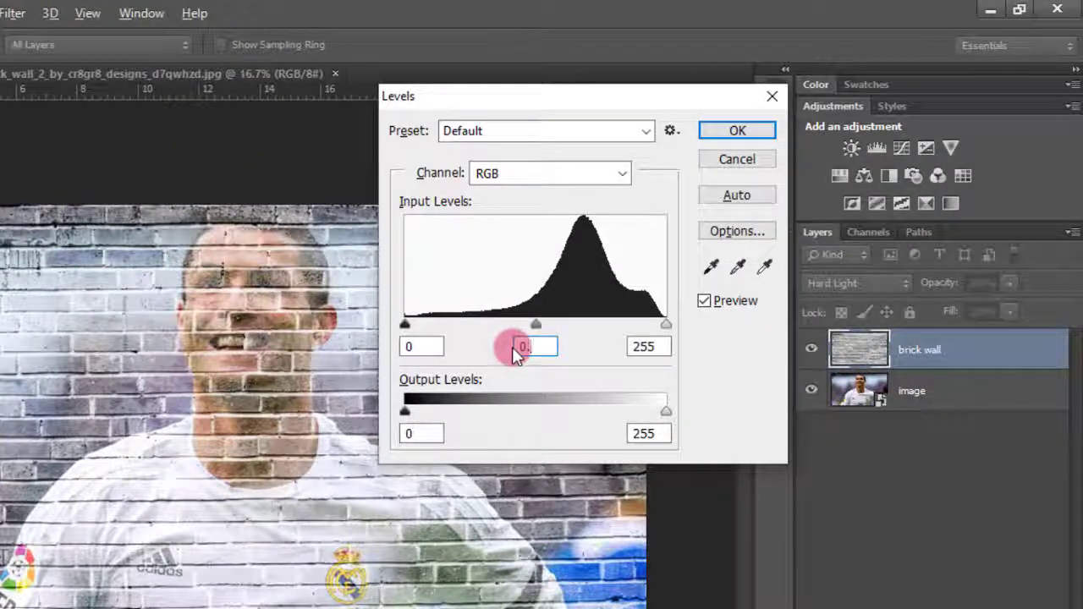
type(".50")
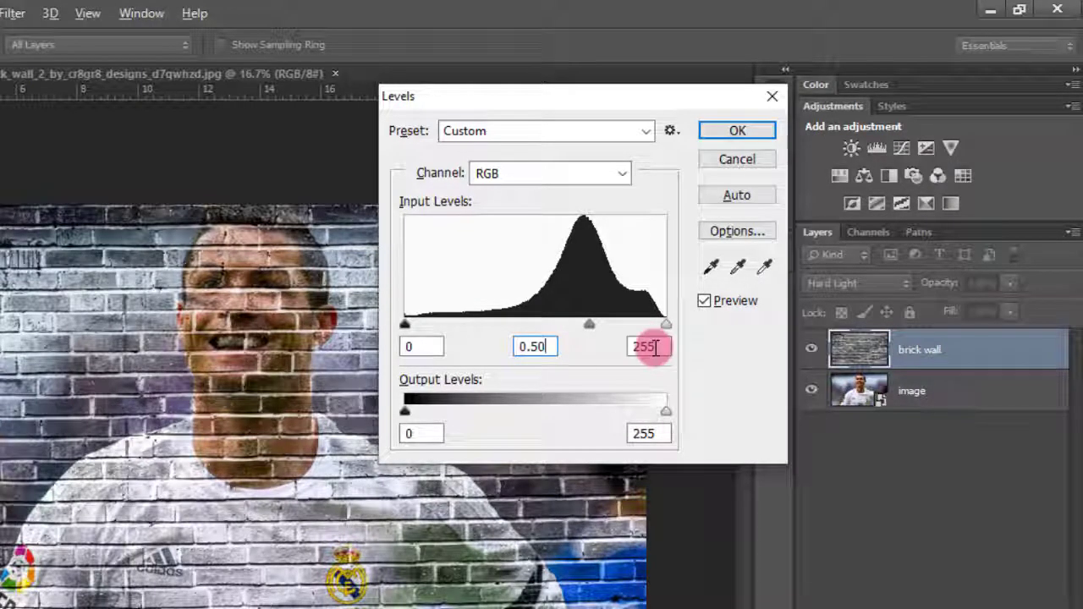
left_click_drag(656, 347, 620, 355)
type("2")
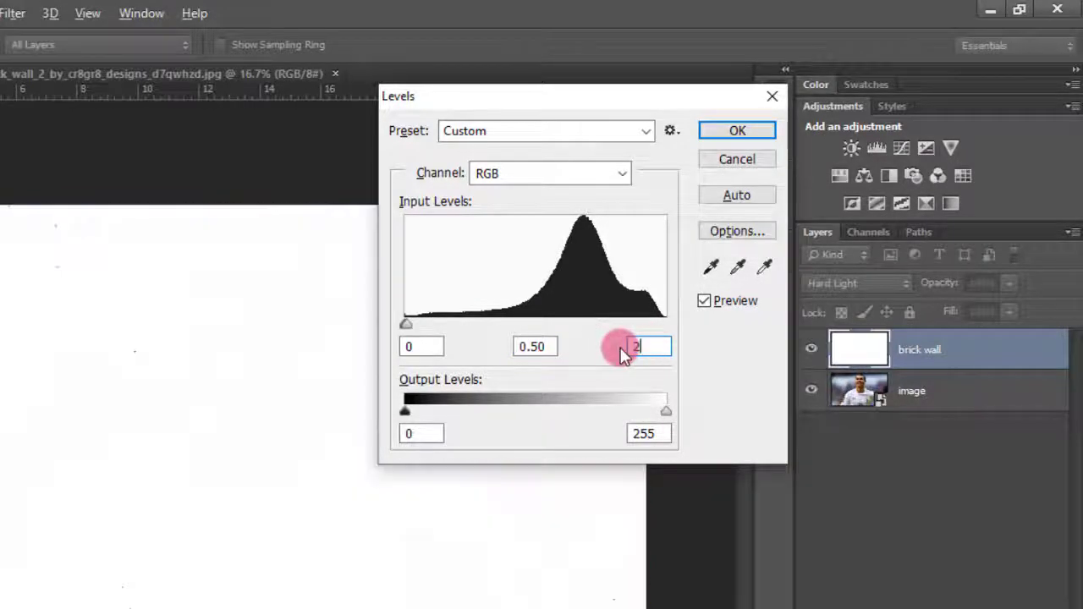
type("25")
left_click_drag(624, 350, 645, 347)
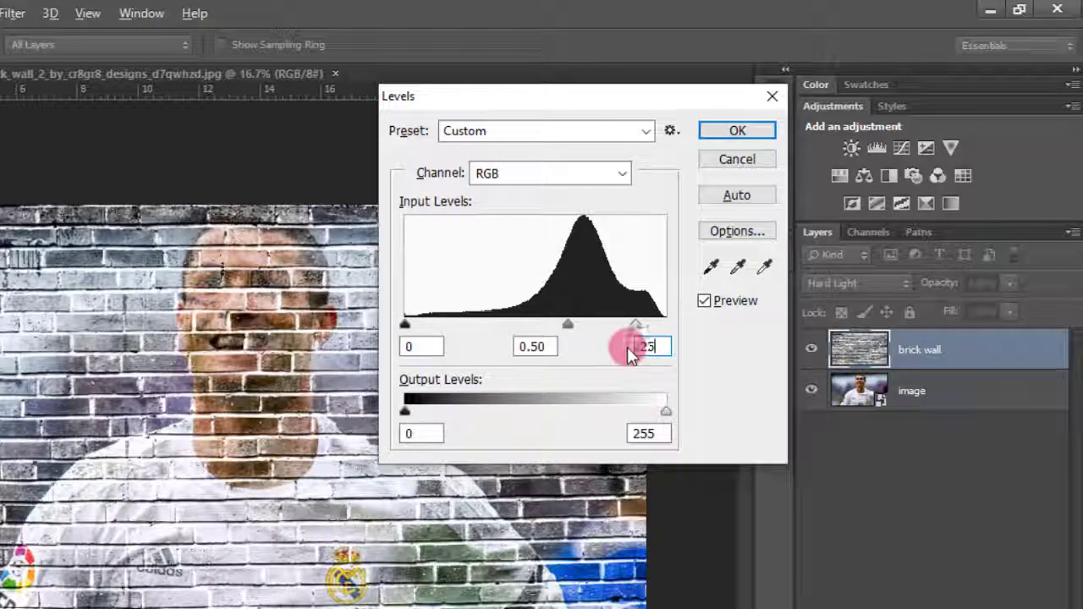
left_click(718, 130)
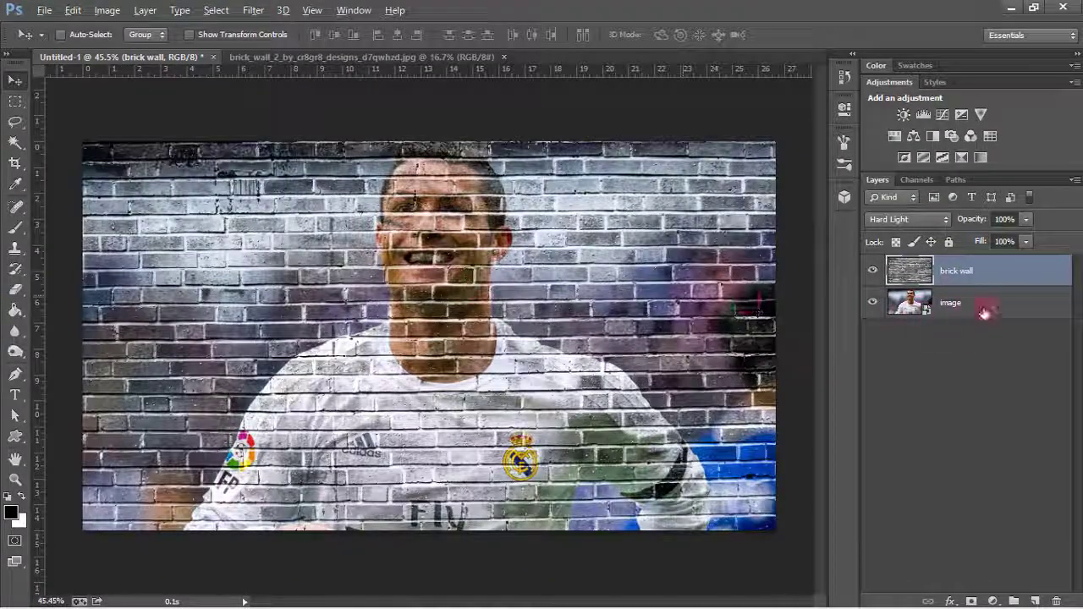
left_click(985, 307)
Duplicate the image layer, name the copy 'sketch', and move it above brick wall.
key("ctrl+j")
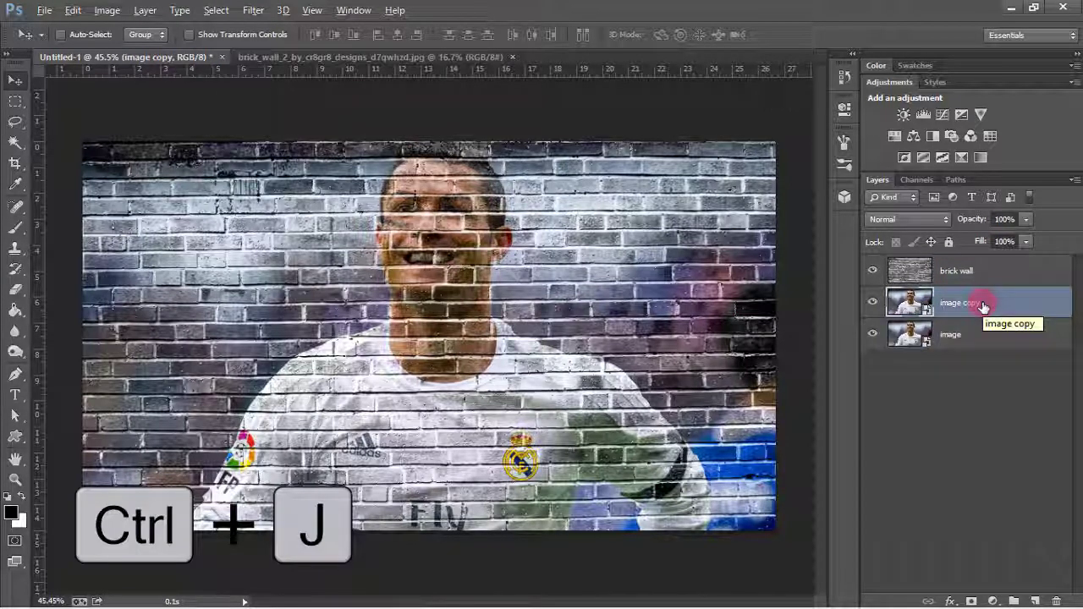
double_click(948, 303)
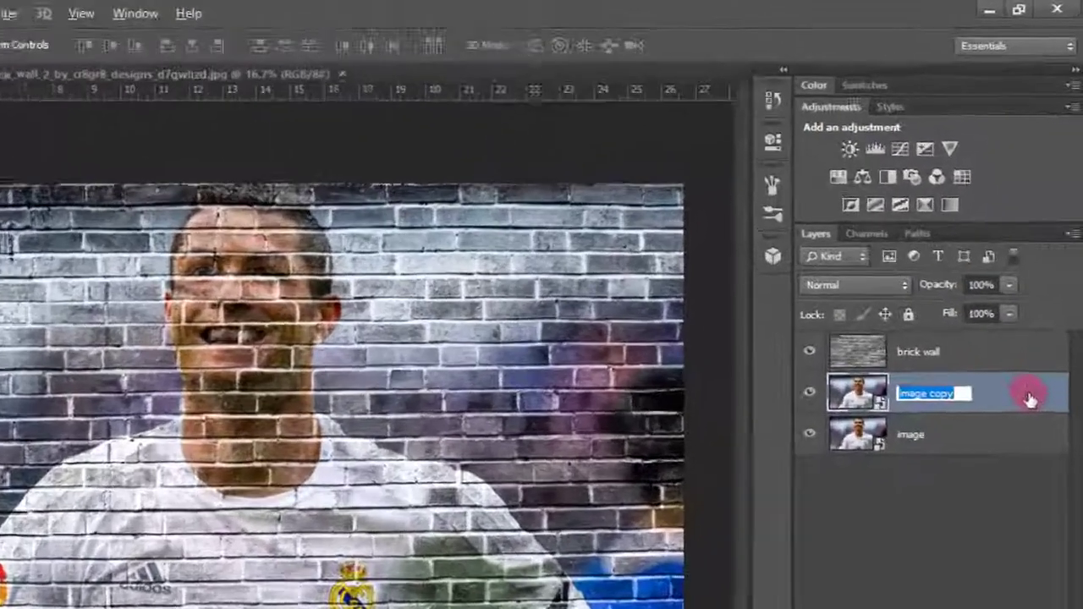
type("sketch")
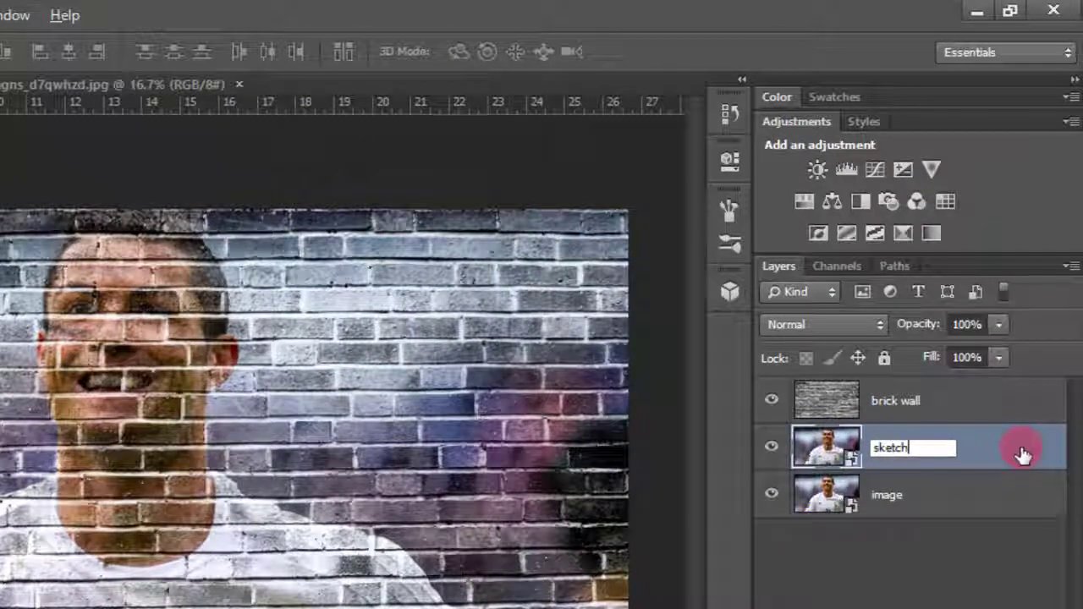
key("Return")
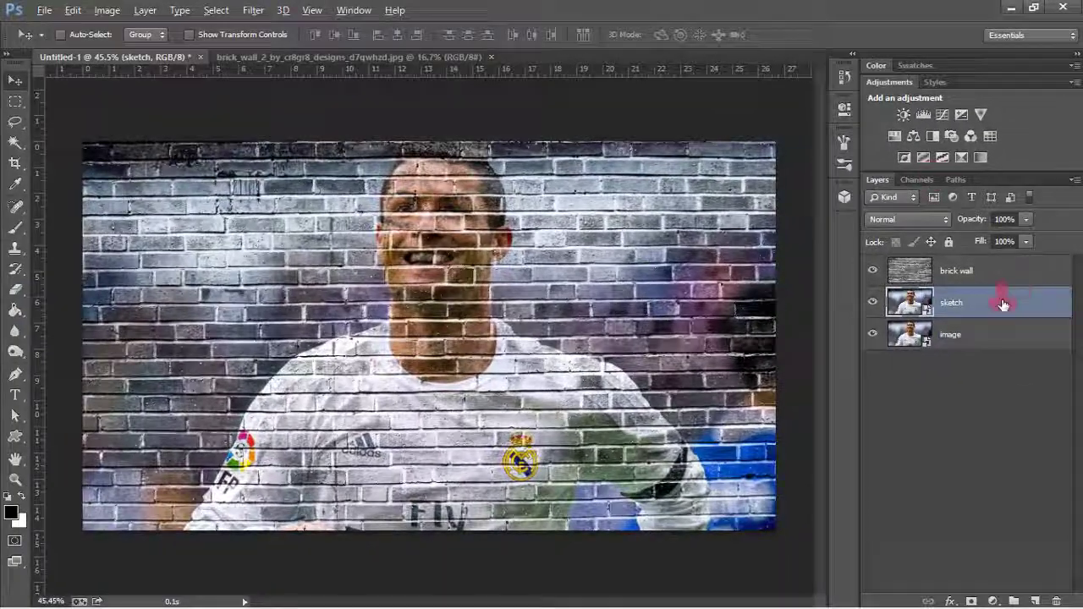
left_click_drag(1003, 305, 999, 272)
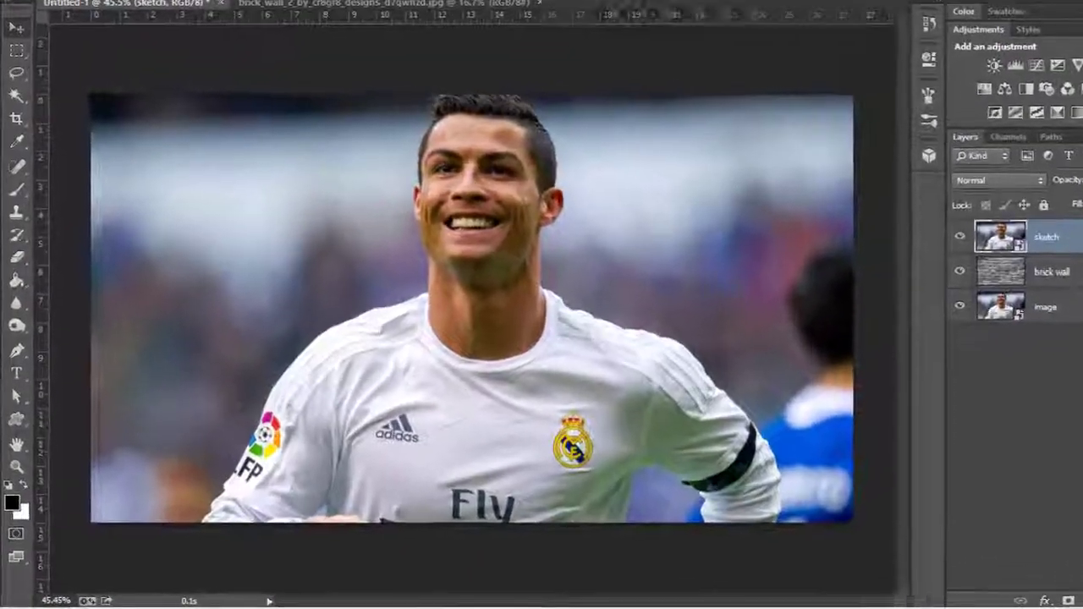
left_click(72, 10)
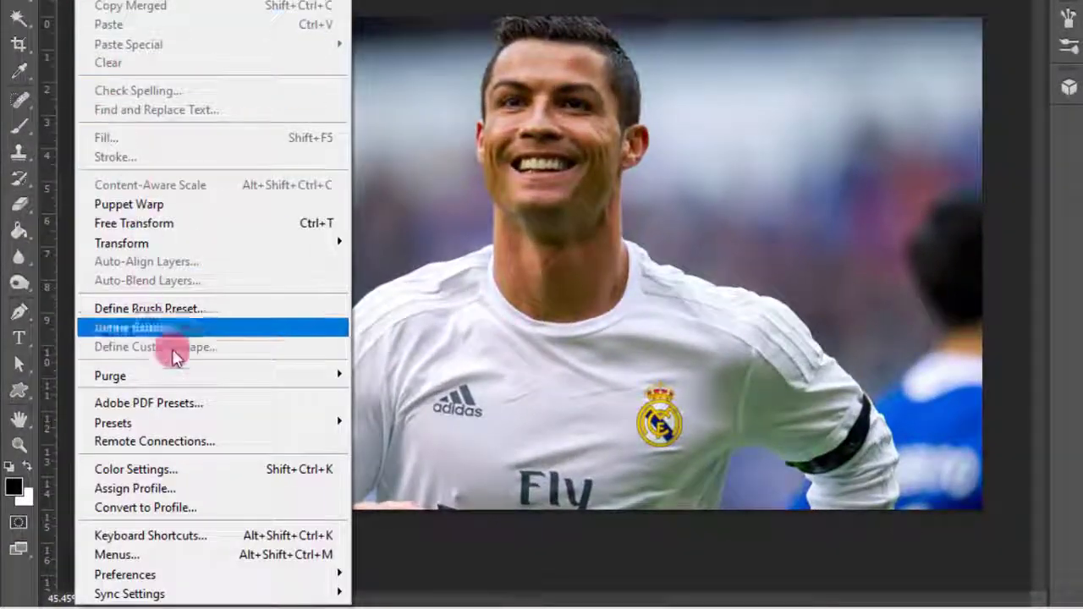
mouse_move(125, 575)
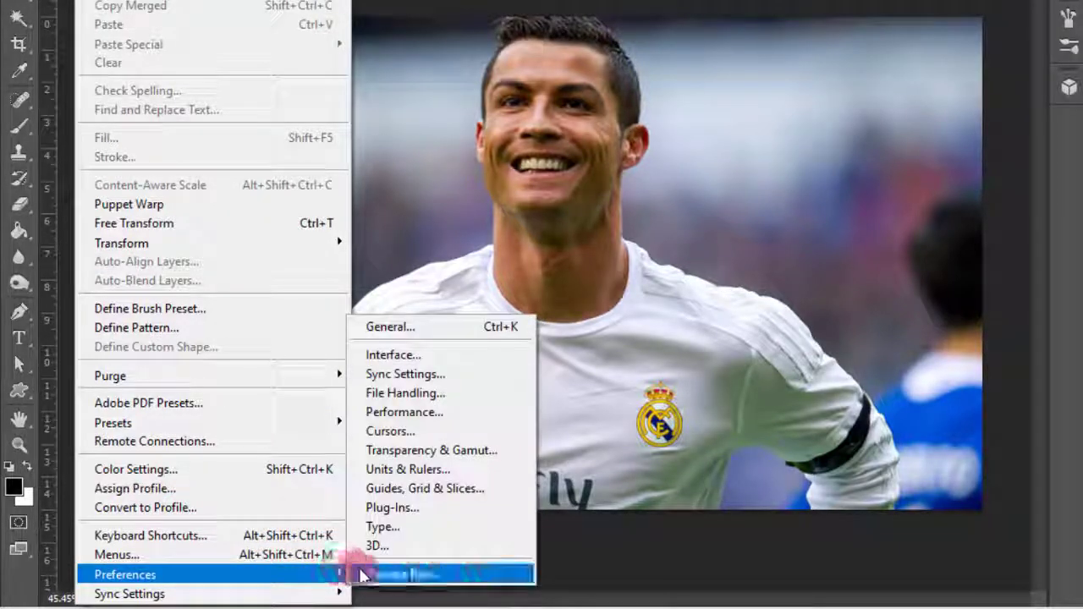
Enable 'Show all Filter Gallery groups and names' in the Plug-Ins preferences.
left_click(397, 508)
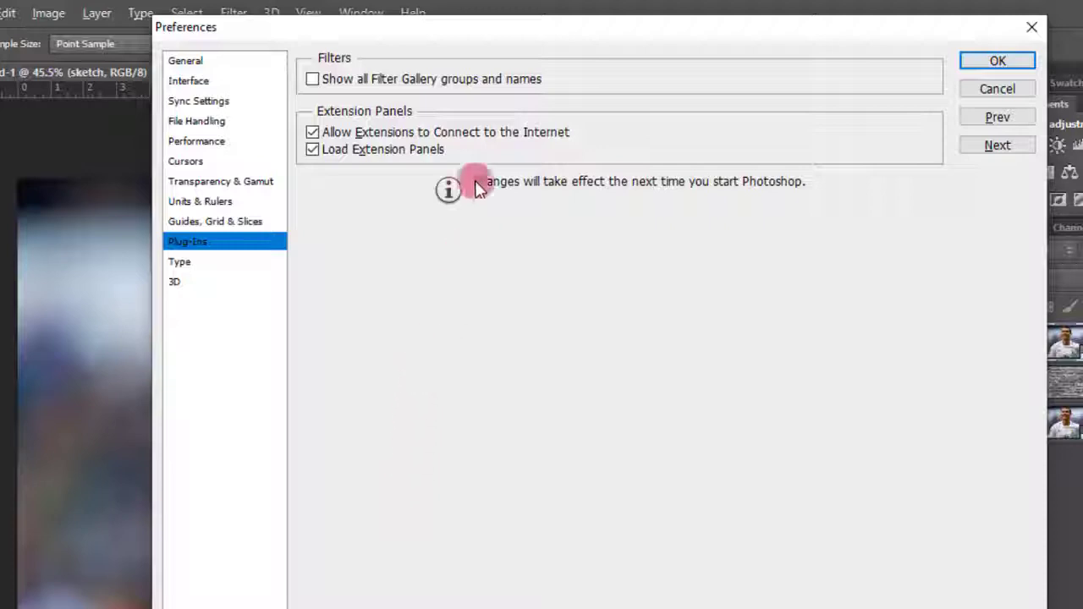
left_click(311, 79)
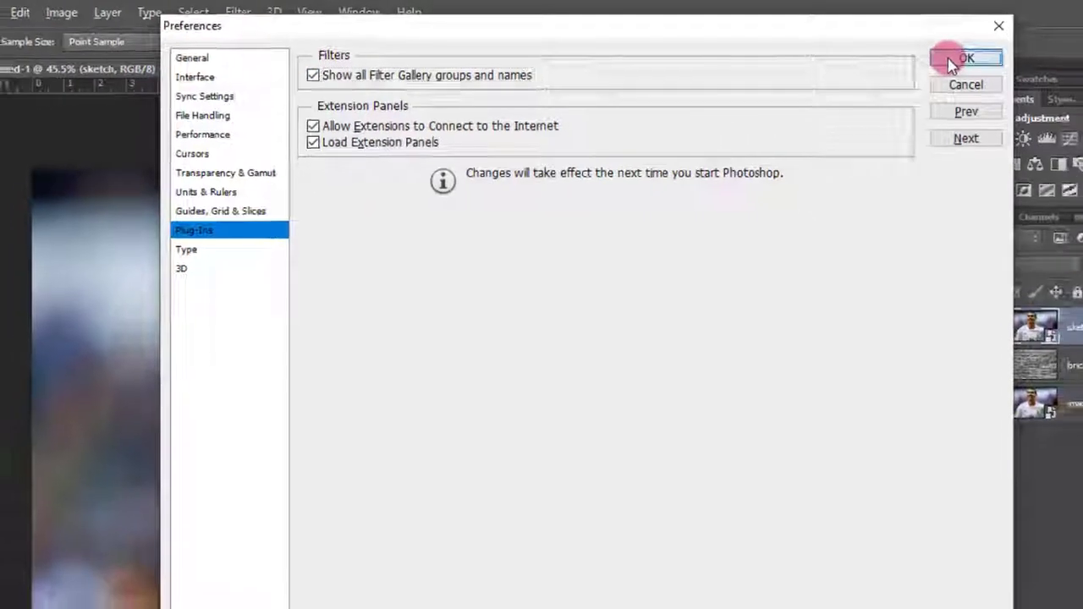
left_click(952, 63)
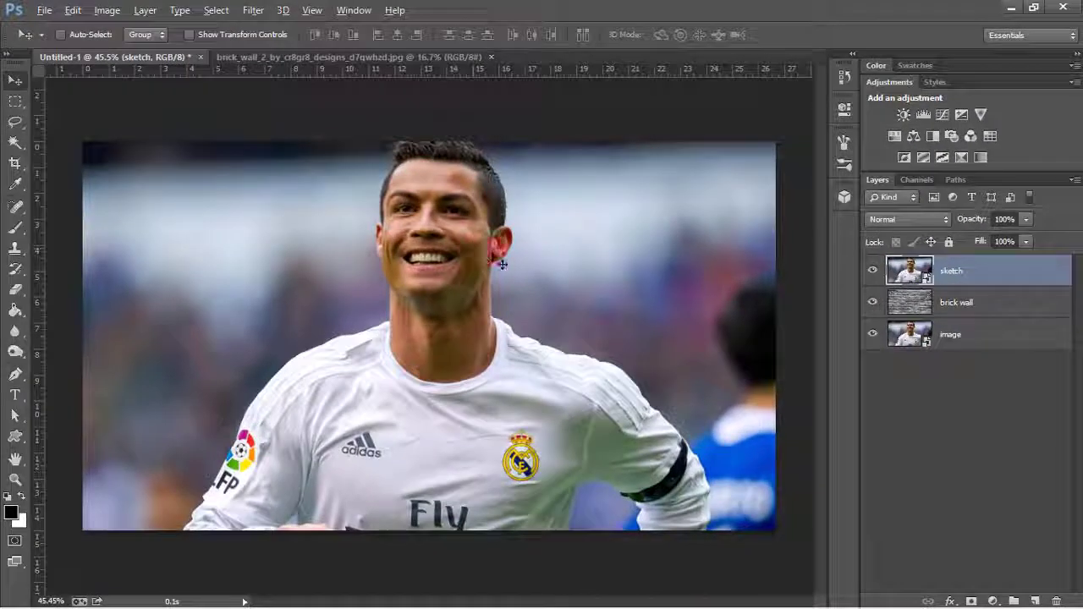
Apply Unsharp Mask to the sketch layer: Amount 71%, Radius 95 pixels, Threshold 0.
left_click(254, 10)
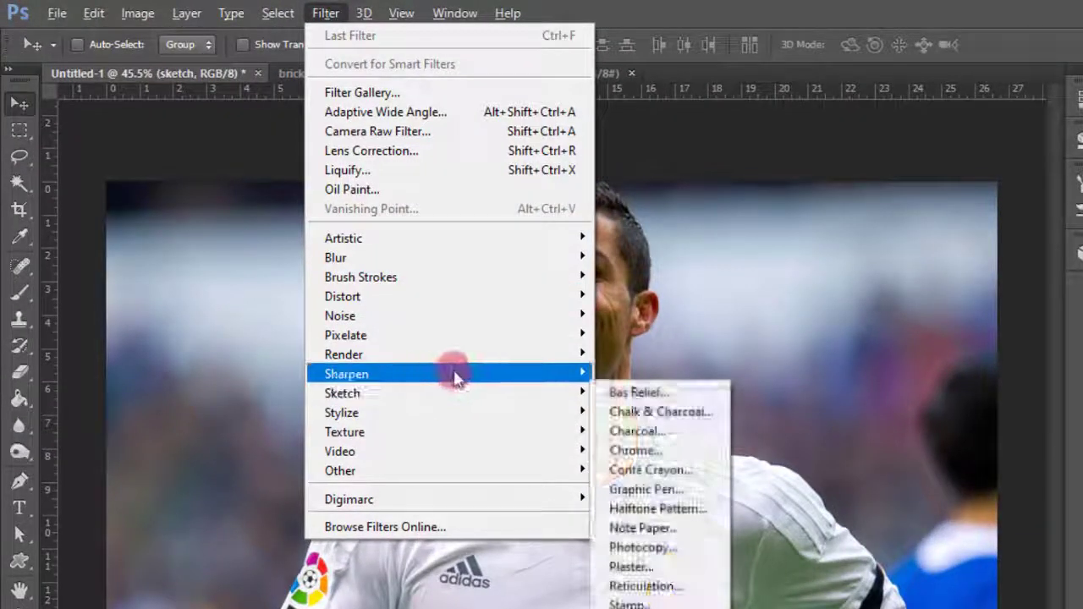
mouse_move(347, 375)
left_click(658, 474)
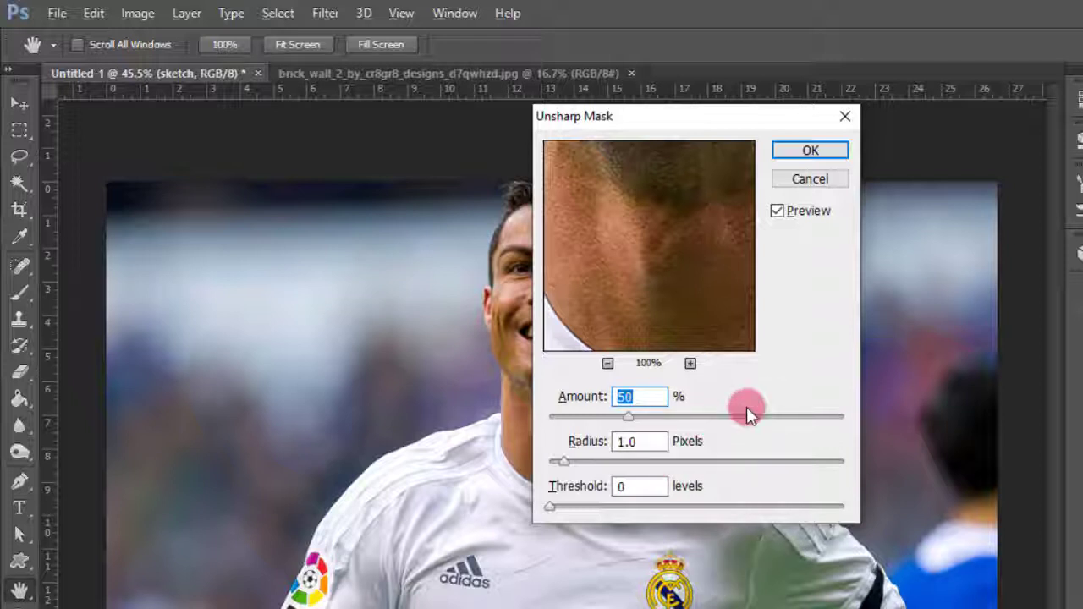
type("7")
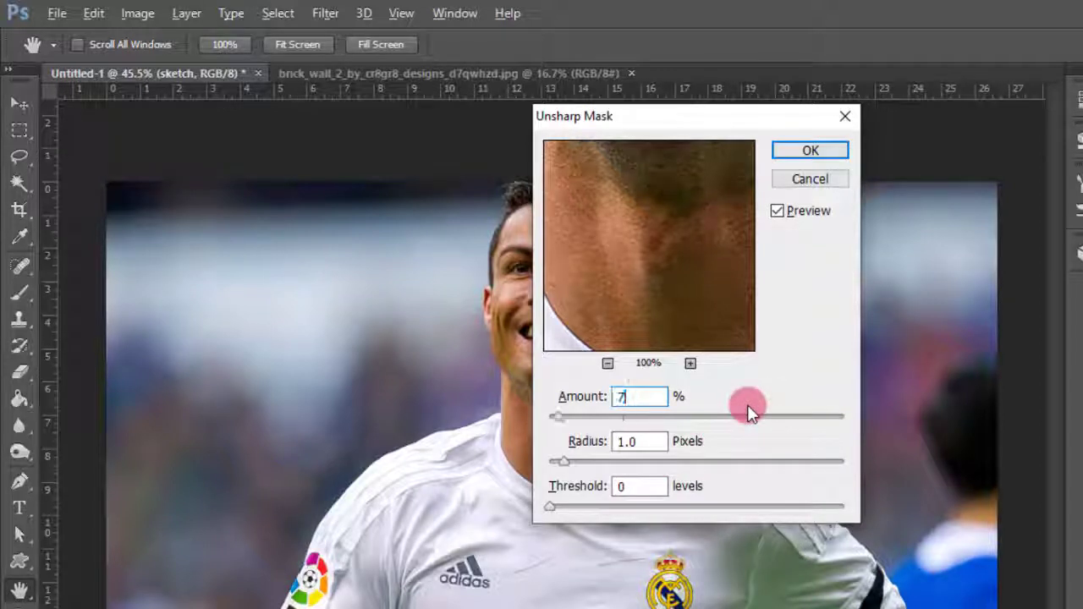
type("1")
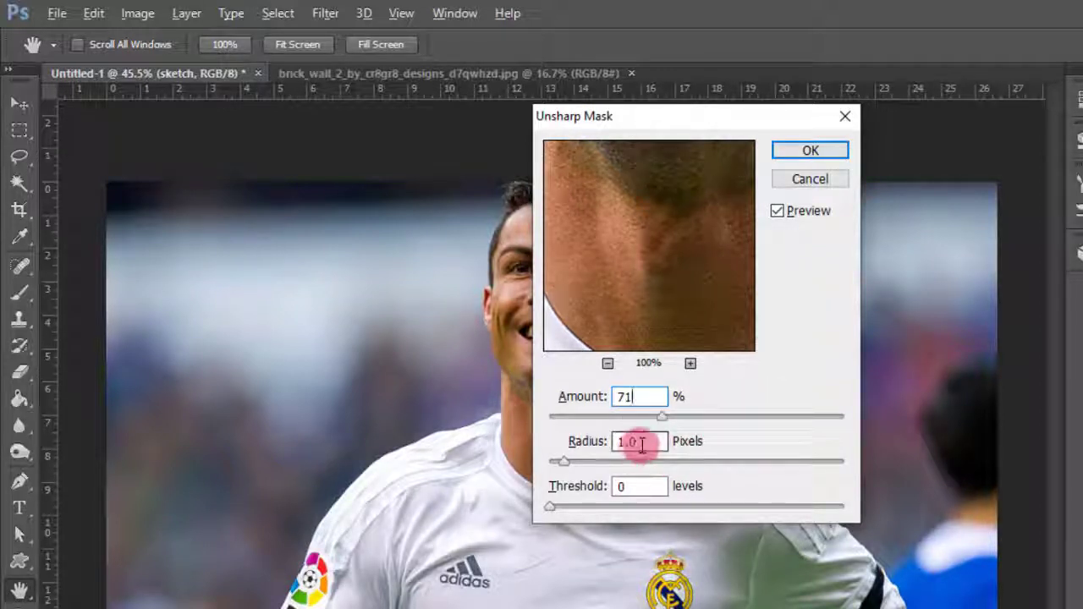
left_click_drag(642, 446, 557, 441)
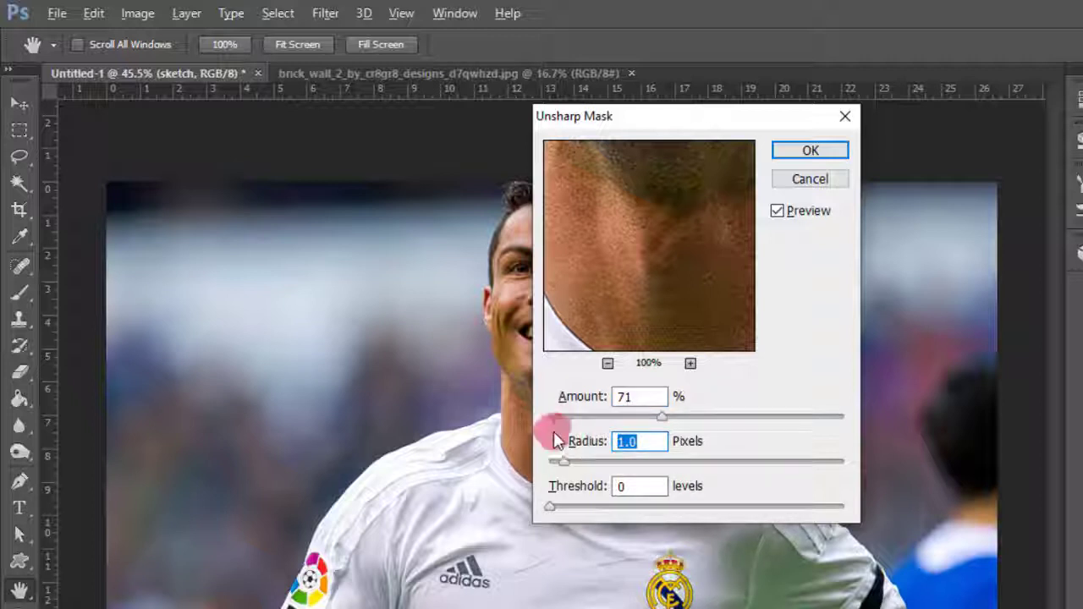
type("9")
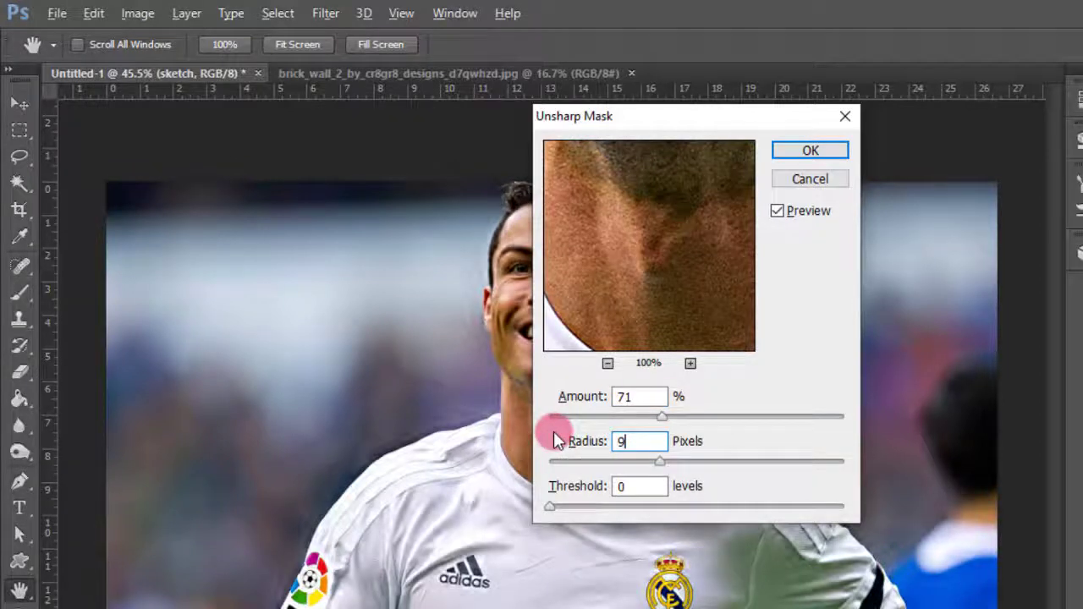
type("5")
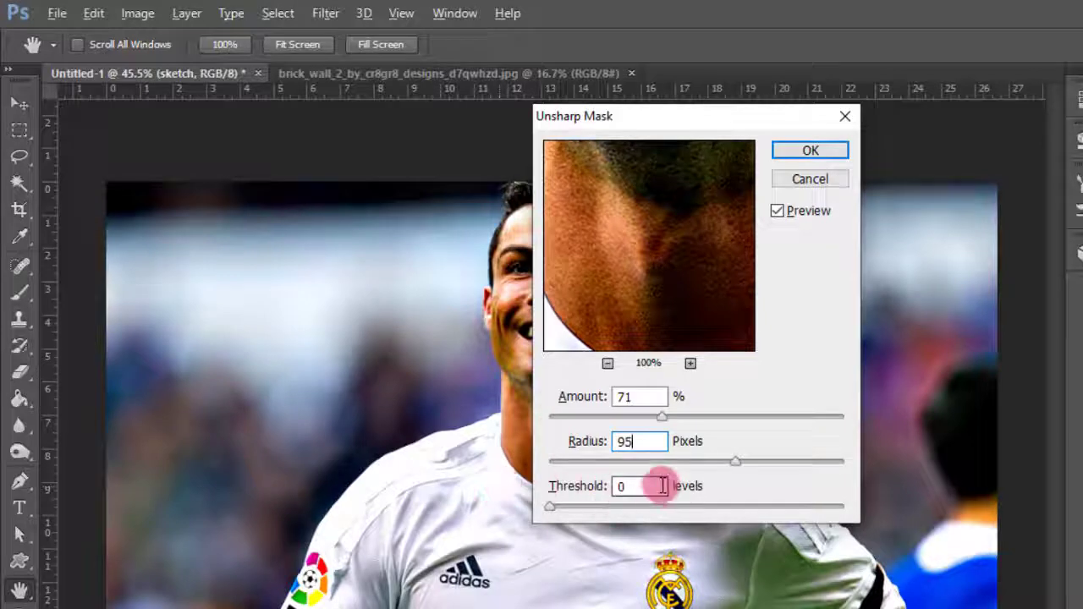
left_click(810, 153)
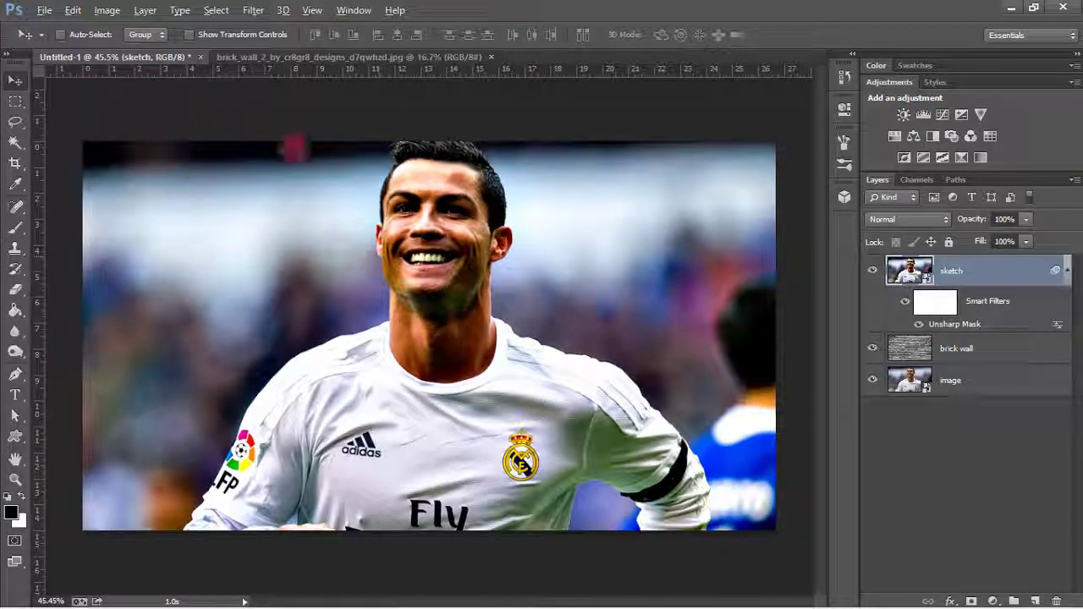
left_click(255, 12)
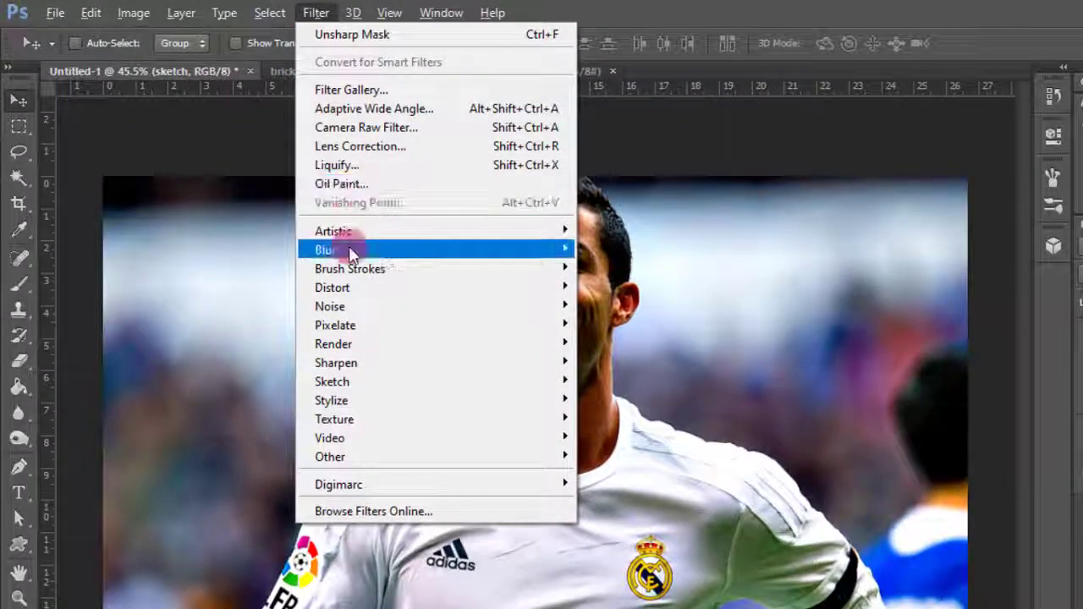
mouse_move(434, 231)
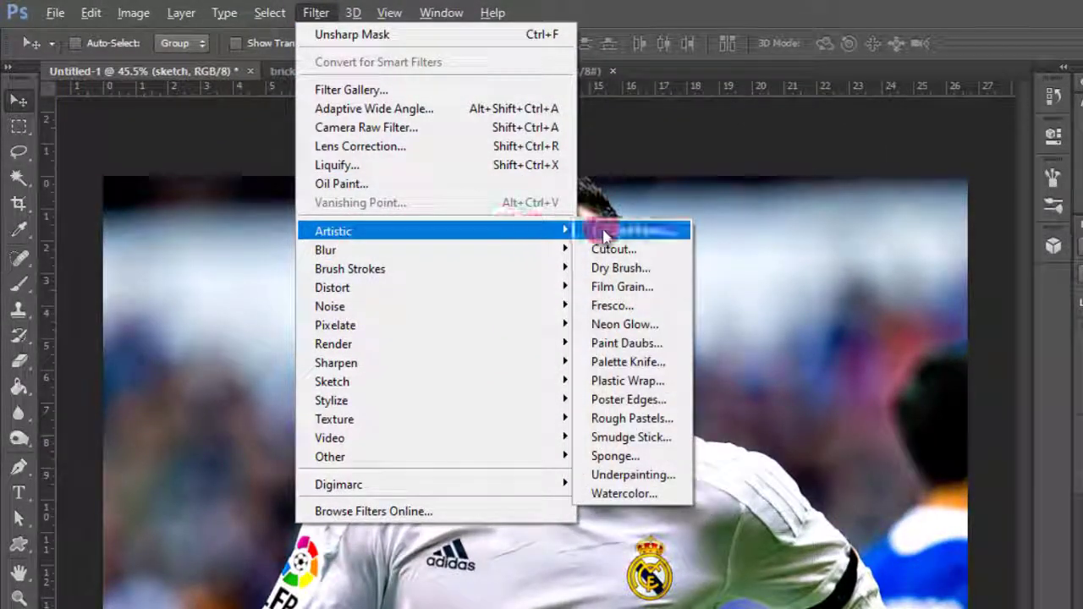
Apply Dry Brush to the sketch layer with brush size 8, detail 10, texture 1.
left_click(629, 271)
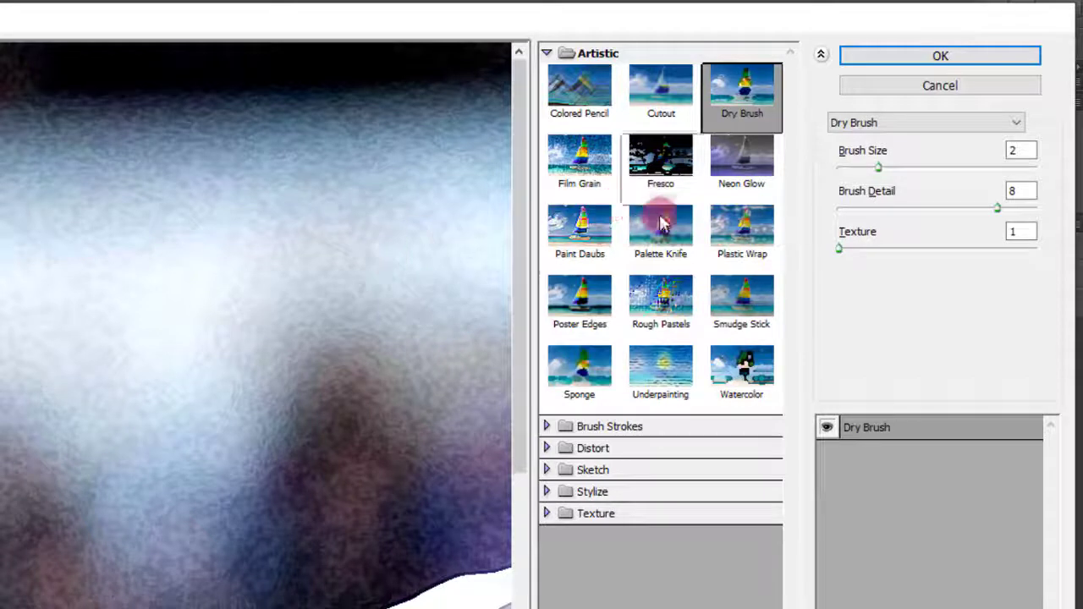
left_click(1022, 150)
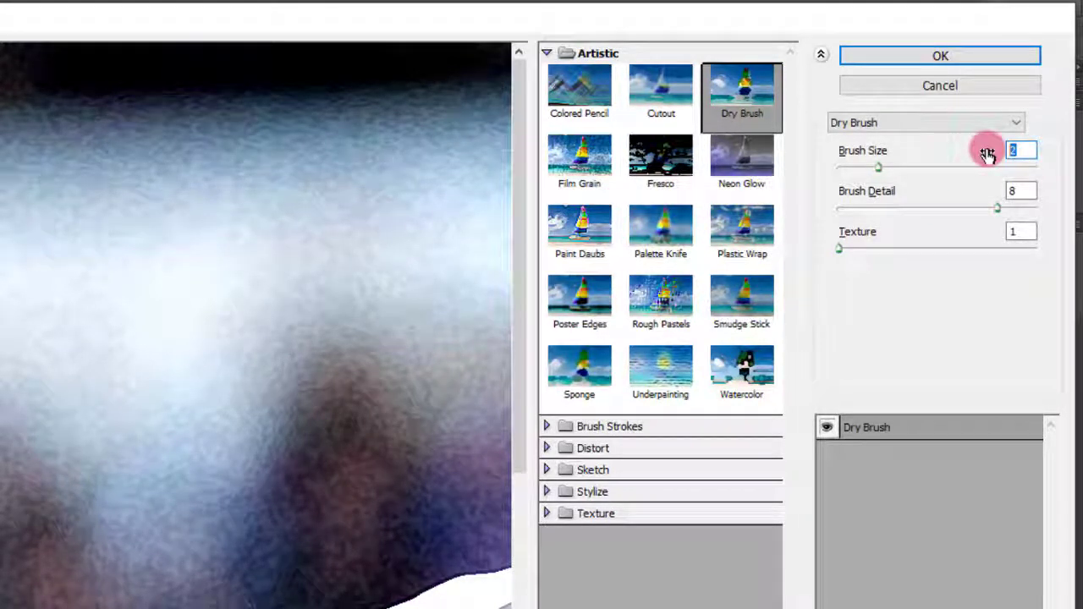
type("8")
left_click(1016, 191)
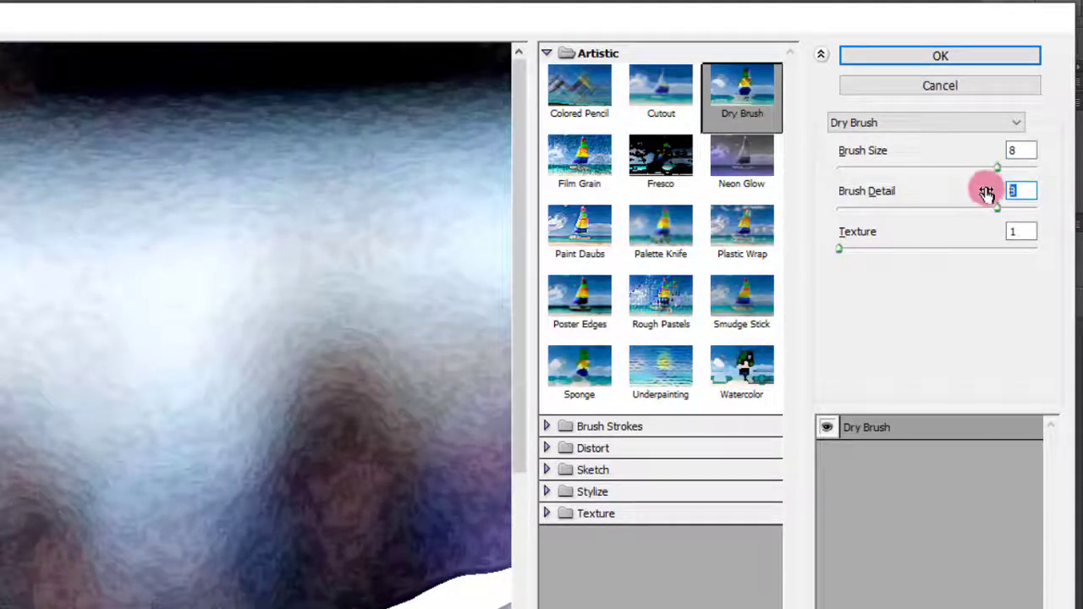
type("10")
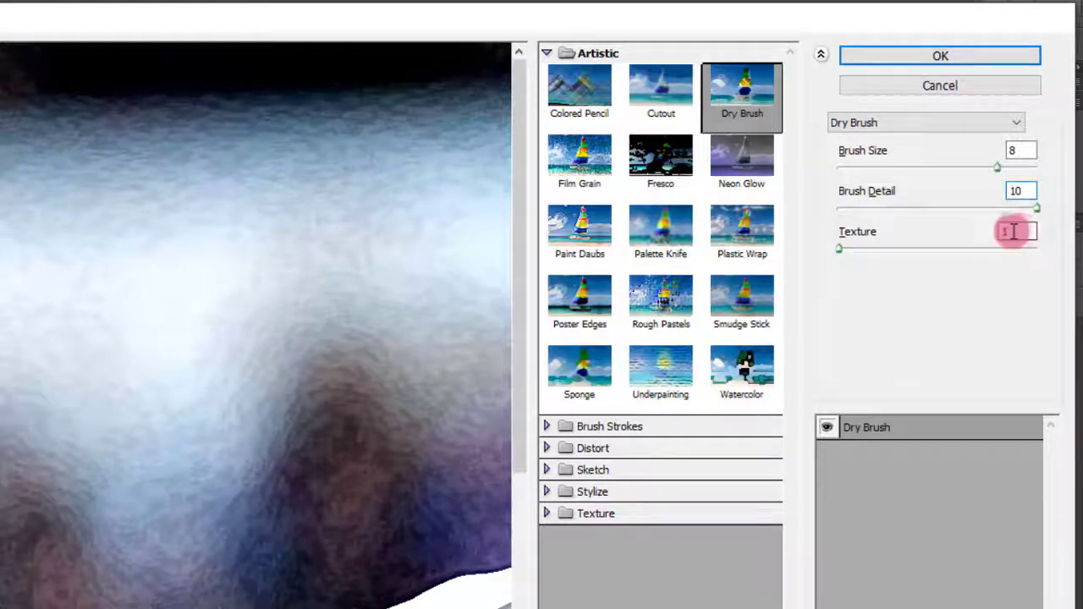
left_click(923, 58)
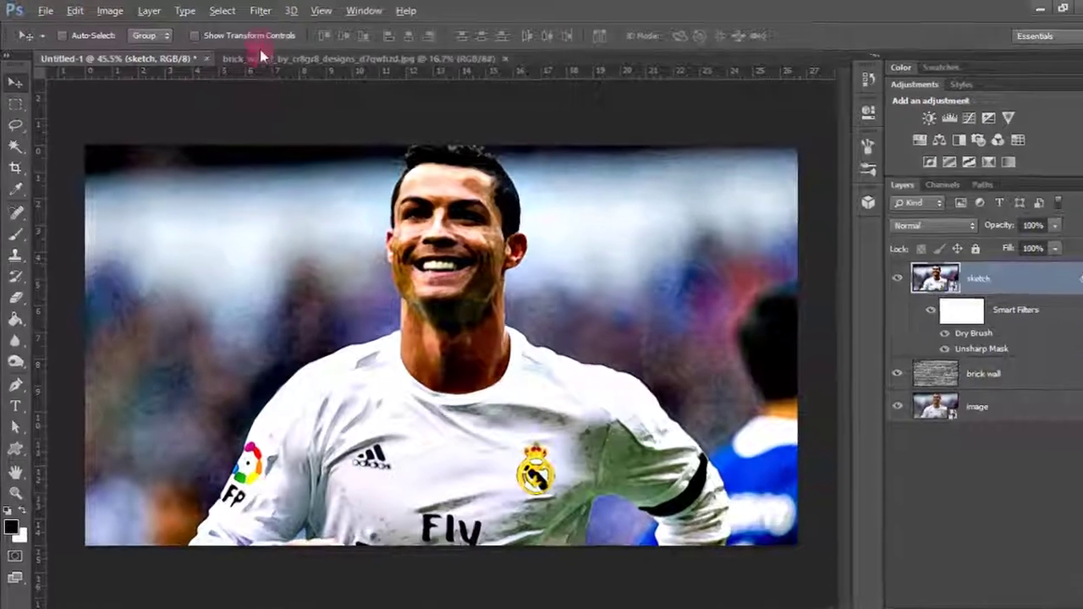
Apply Colored Pencil to the sketch layer: pencil width 3, stroke pressure 6, paper brightness 50.
left_click(253, 10)
mouse_move(474, 252)
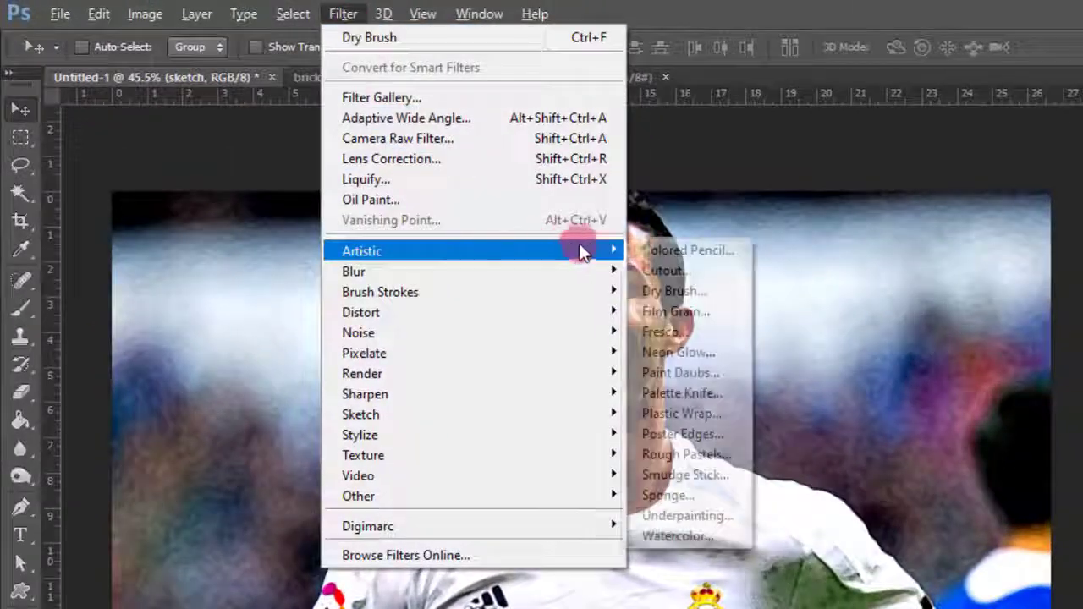
left_click(706, 253)
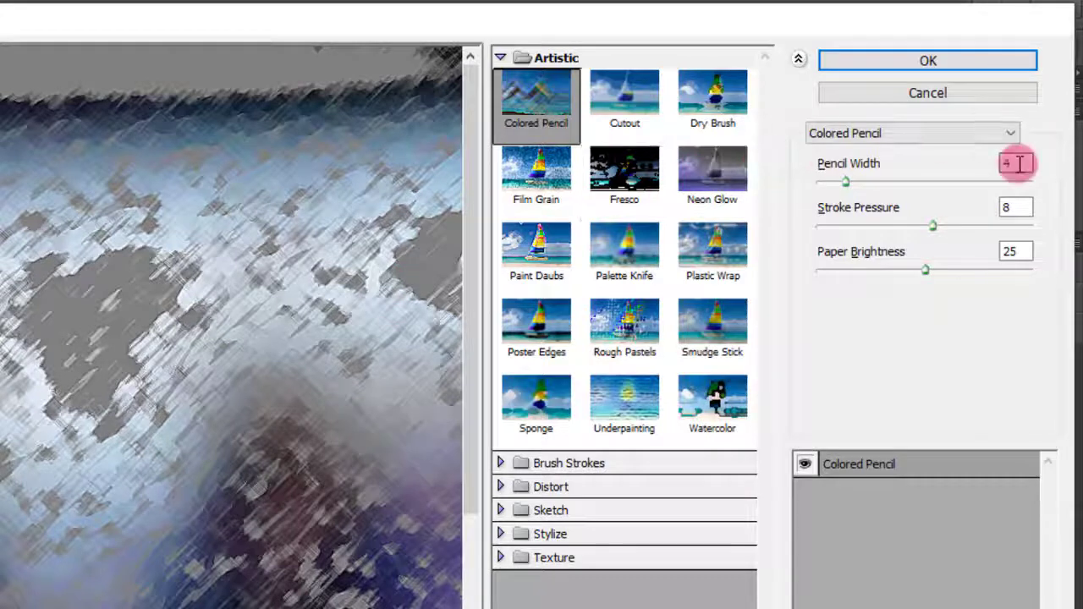
type("3")
left_click(1016, 208)
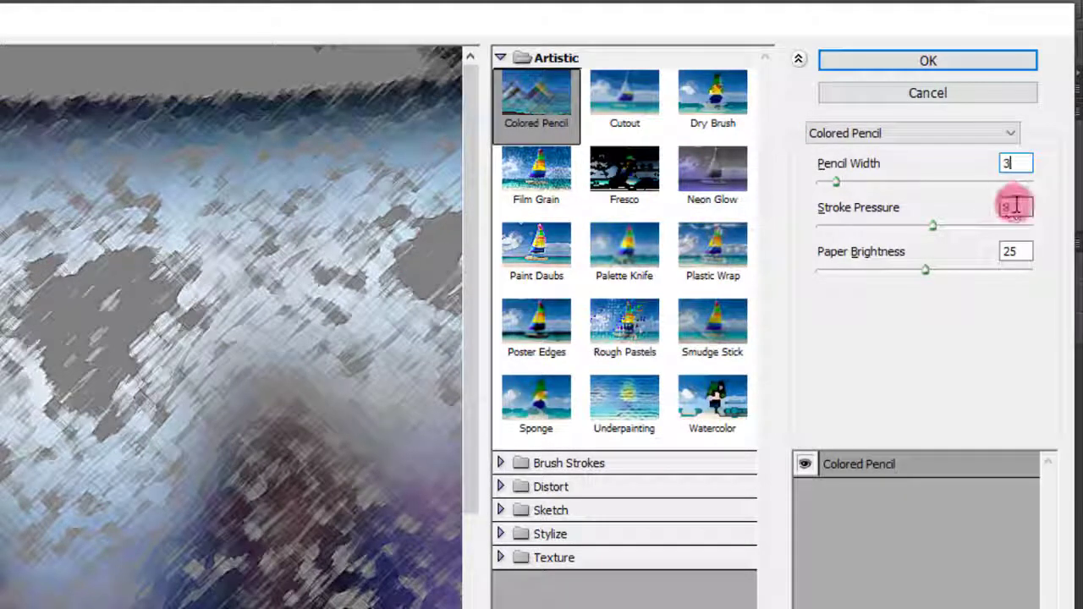
type("6")
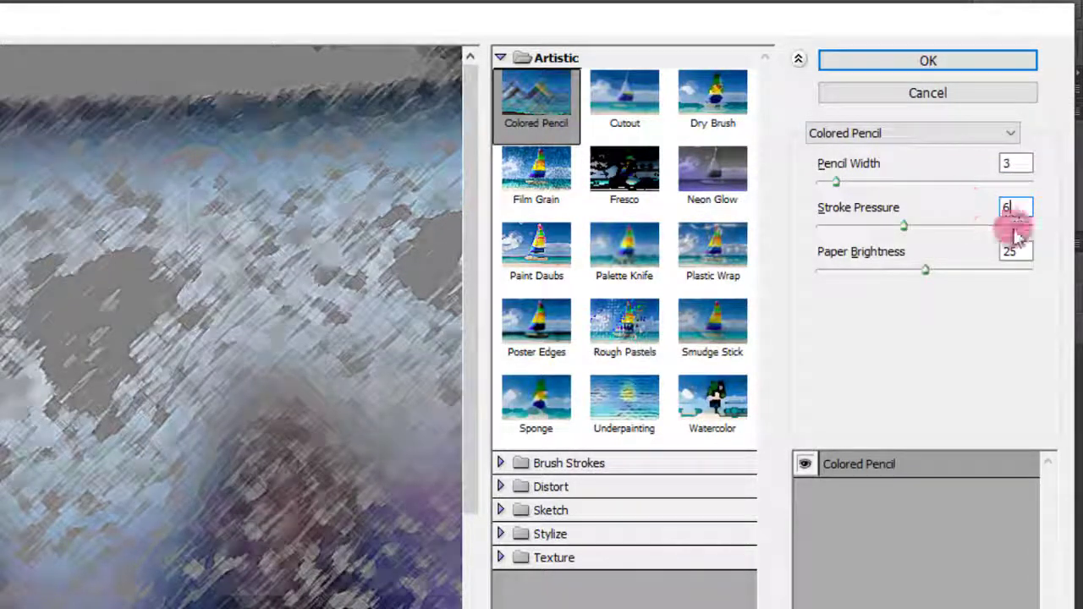
left_click(972, 262)
type("5")
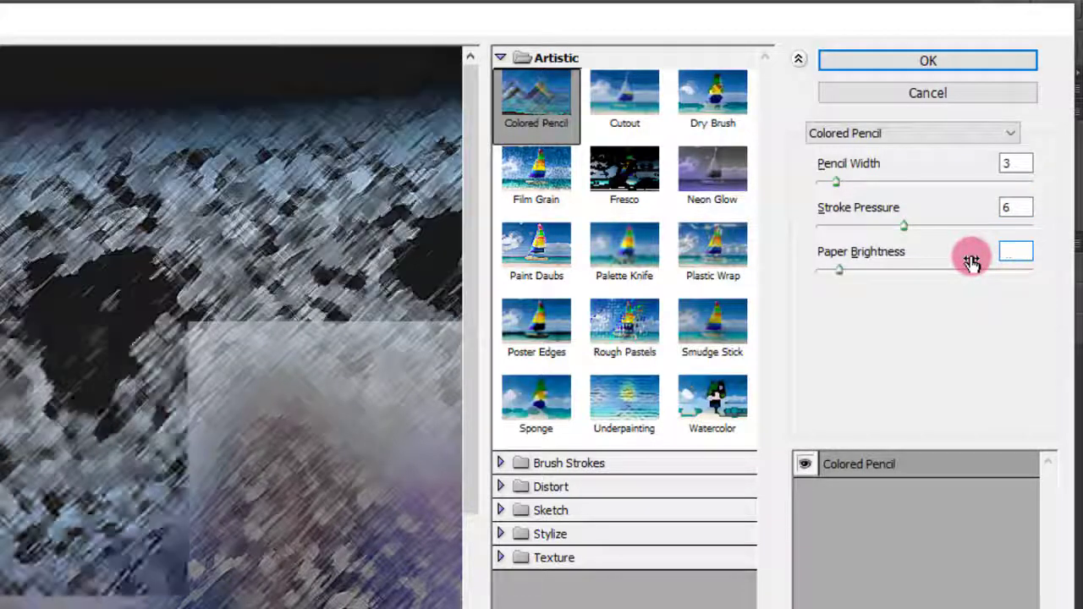
type("0")
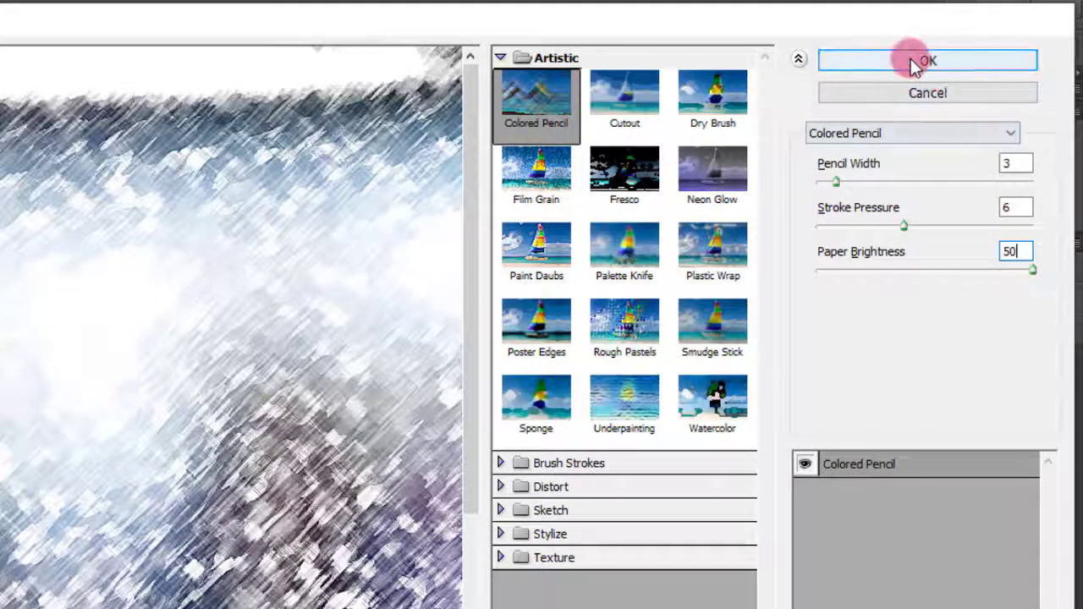
left_click(911, 59)
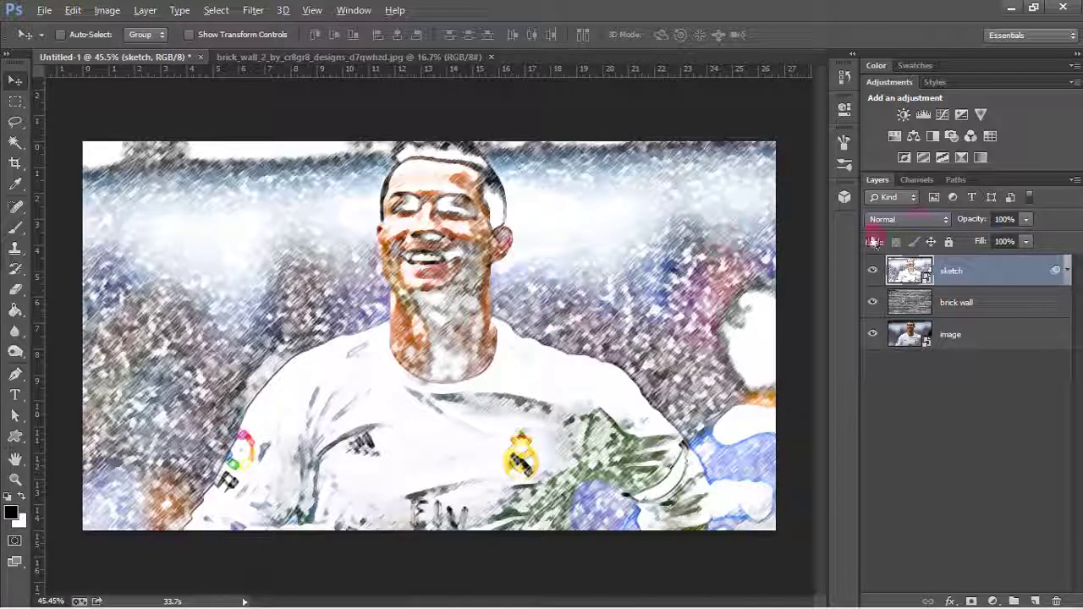
left_click(938, 219)
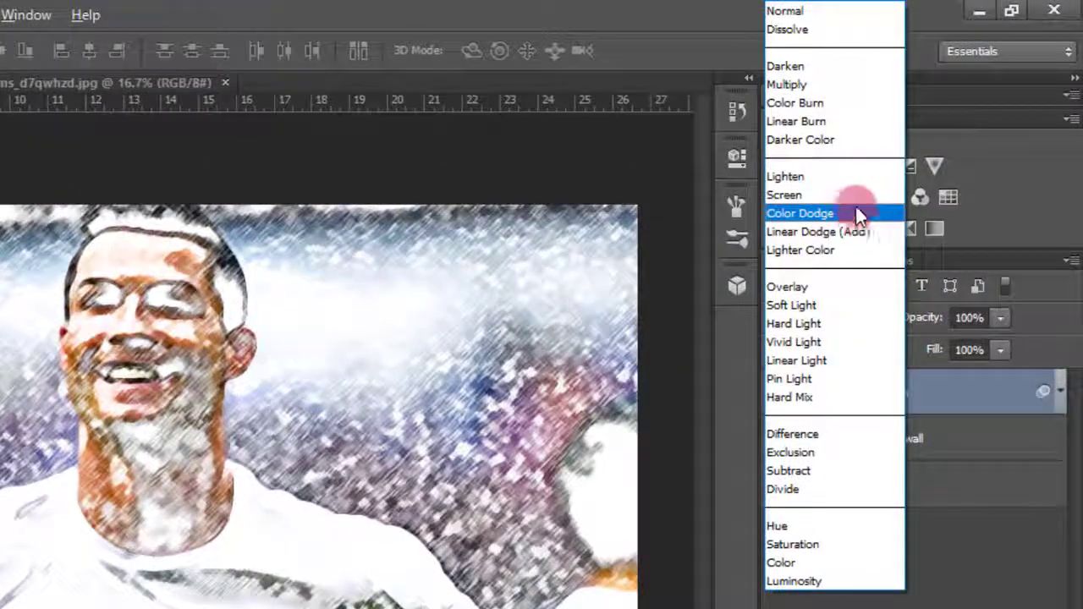
Set the sketch layer to Color Burn and put a copy of the image layer on top.
left_click(796, 103)
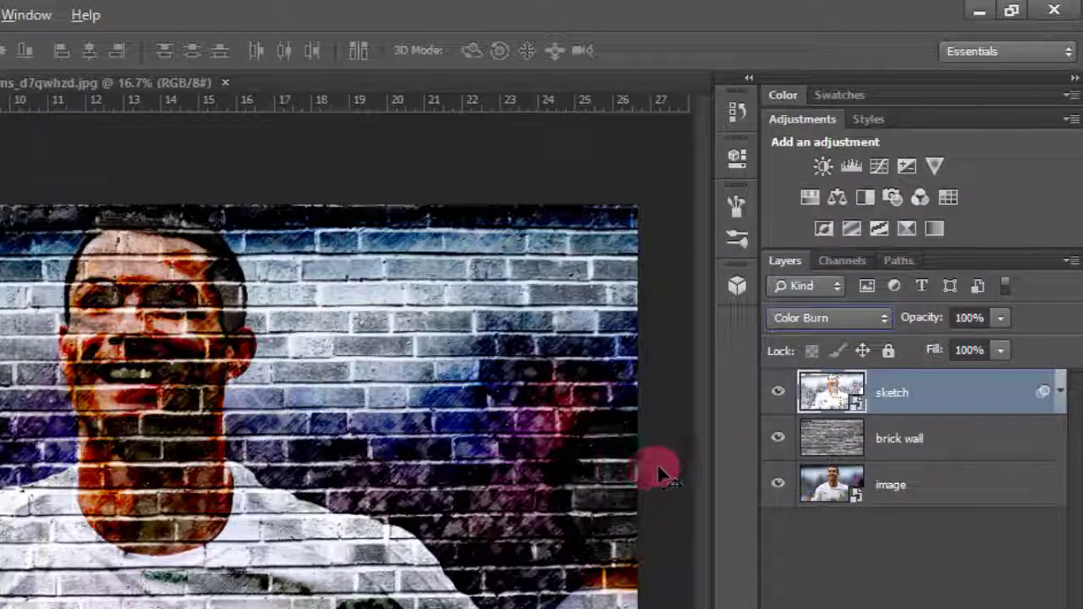
left_click(904, 499)
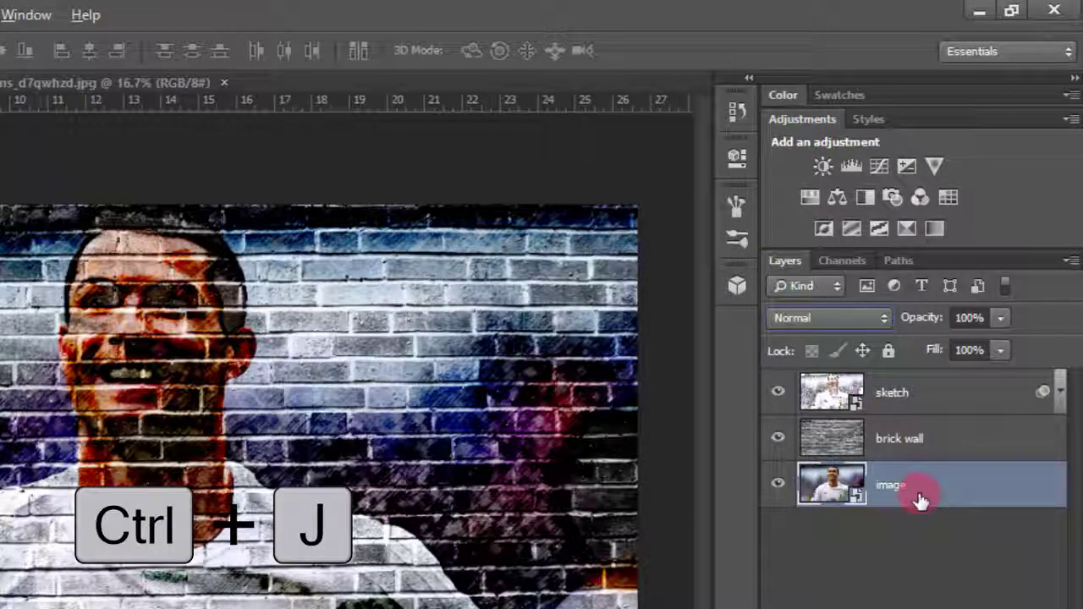
key("ctrl+j")
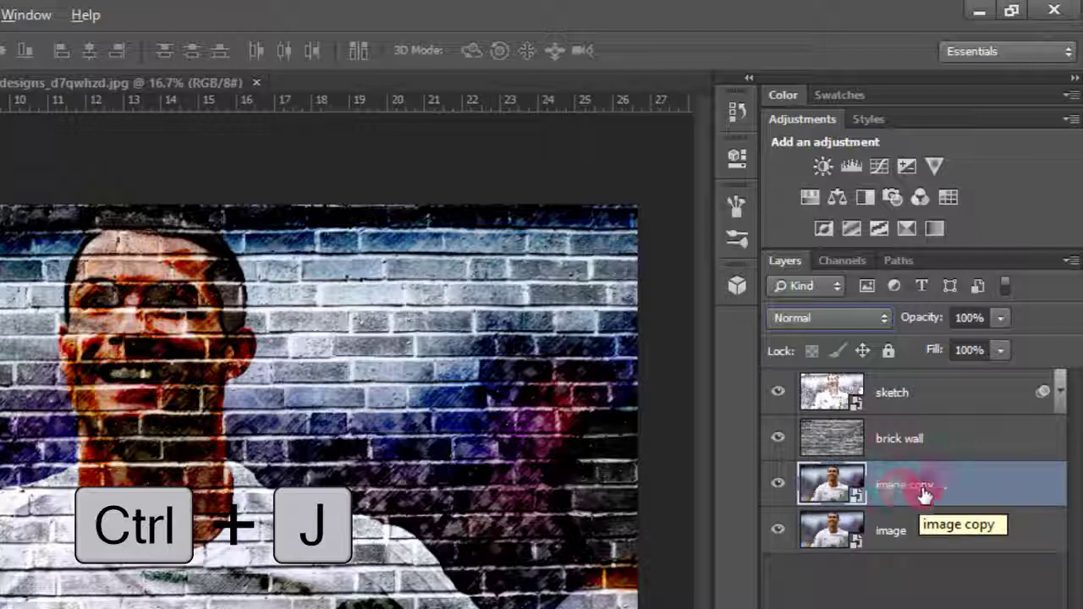
left_click_drag(925, 495, 988, 375)
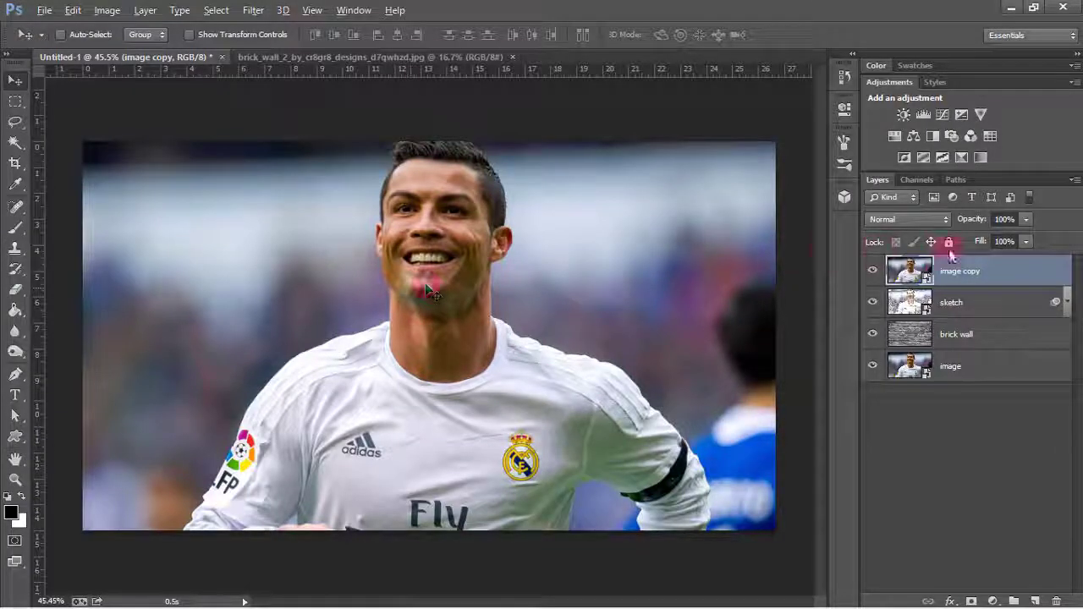
left_click(957, 276)
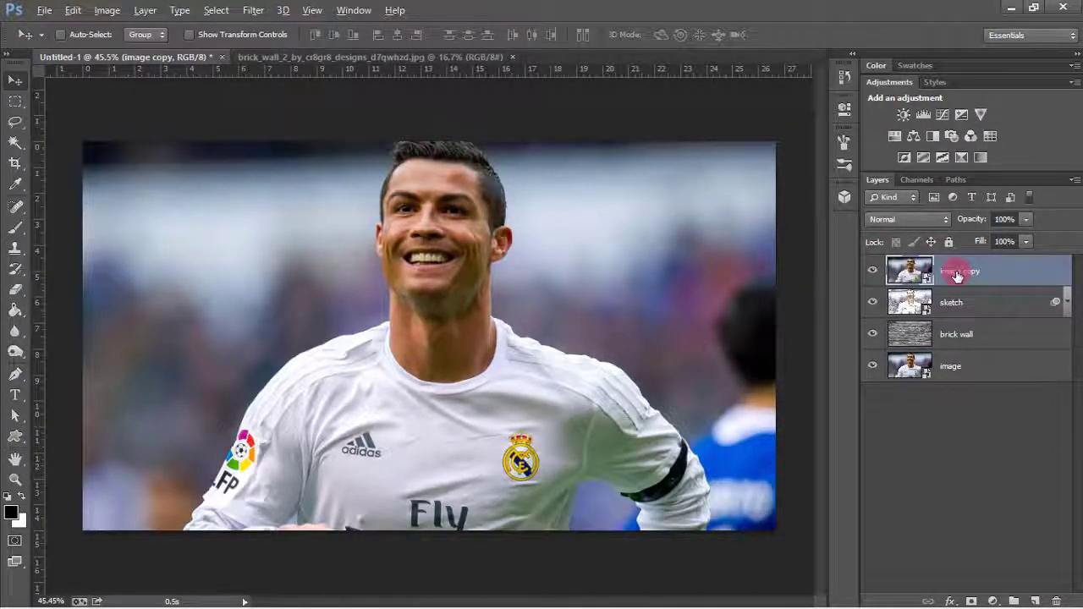
Rename the top copy 'plastic wrap' and apply Plastic Wrap with settings 12, 10, 10.
double_click(958, 276)
type("plastic wrap")
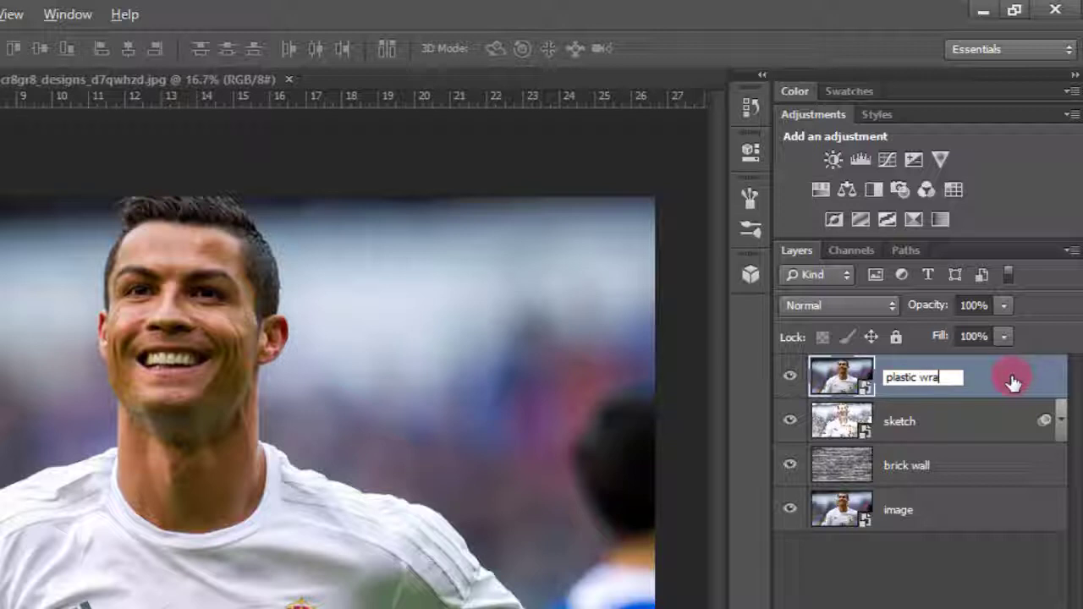
key("Return")
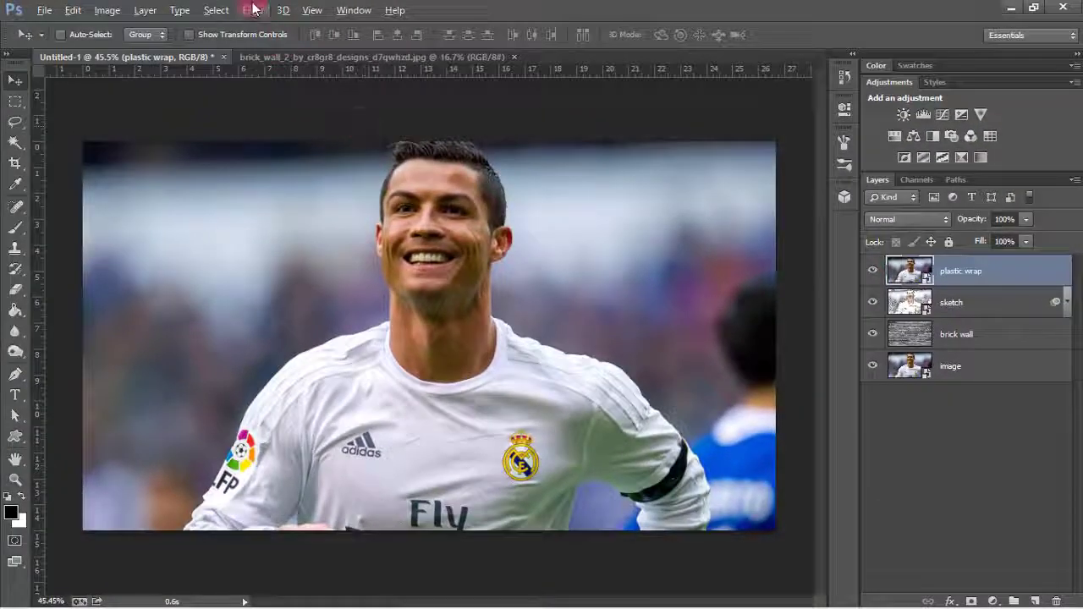
left_click(255, 10)
mouse_move(343, 238)
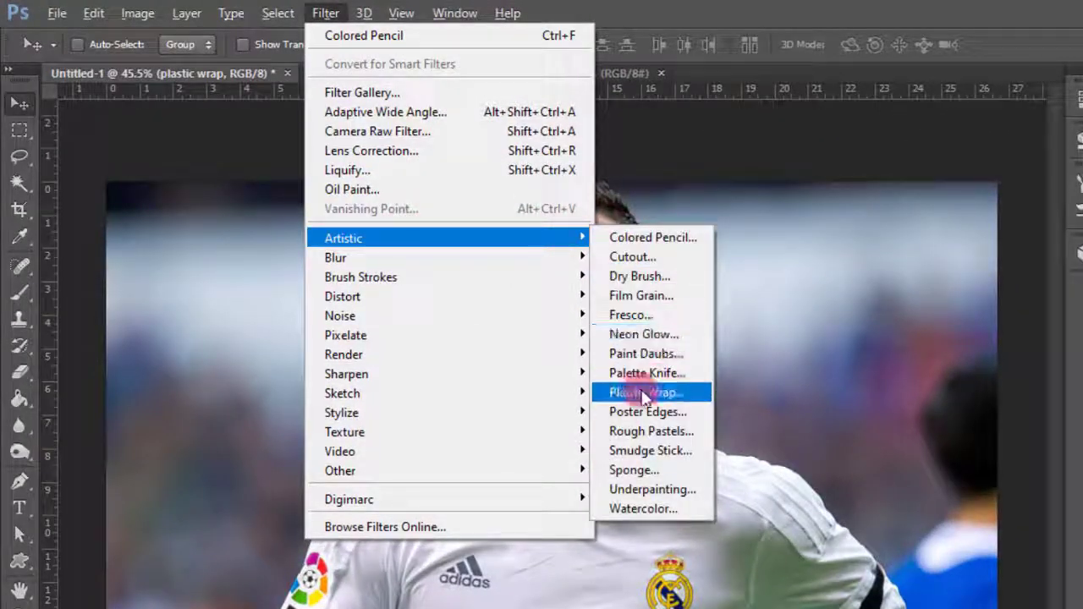
left_click(655, 391)
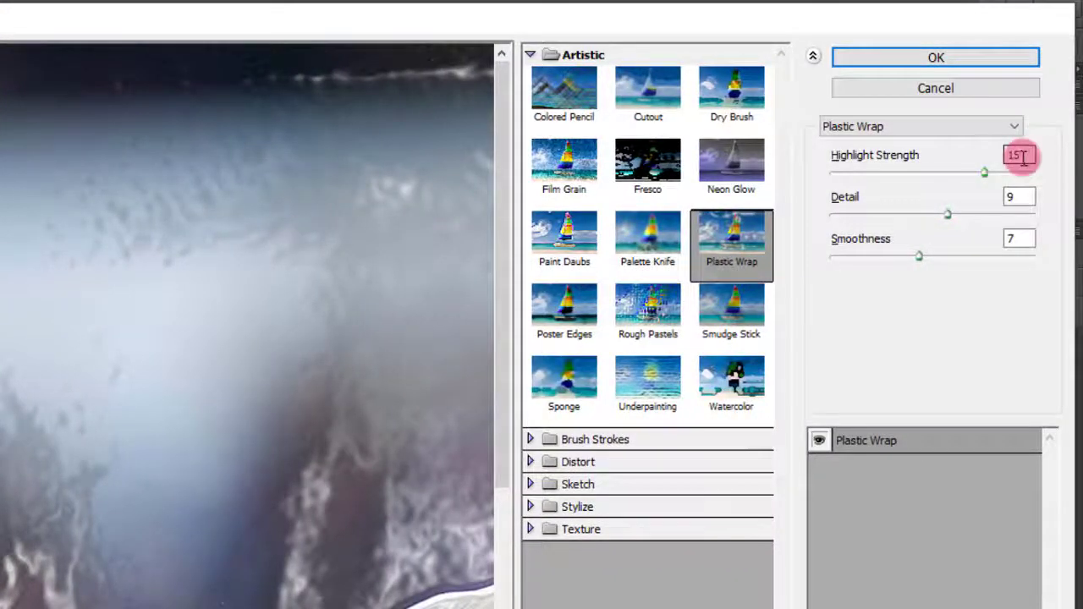
left_click(1022, 157)
left_click_drag(980, 162, 954, 162)
left_click(1013, 196)
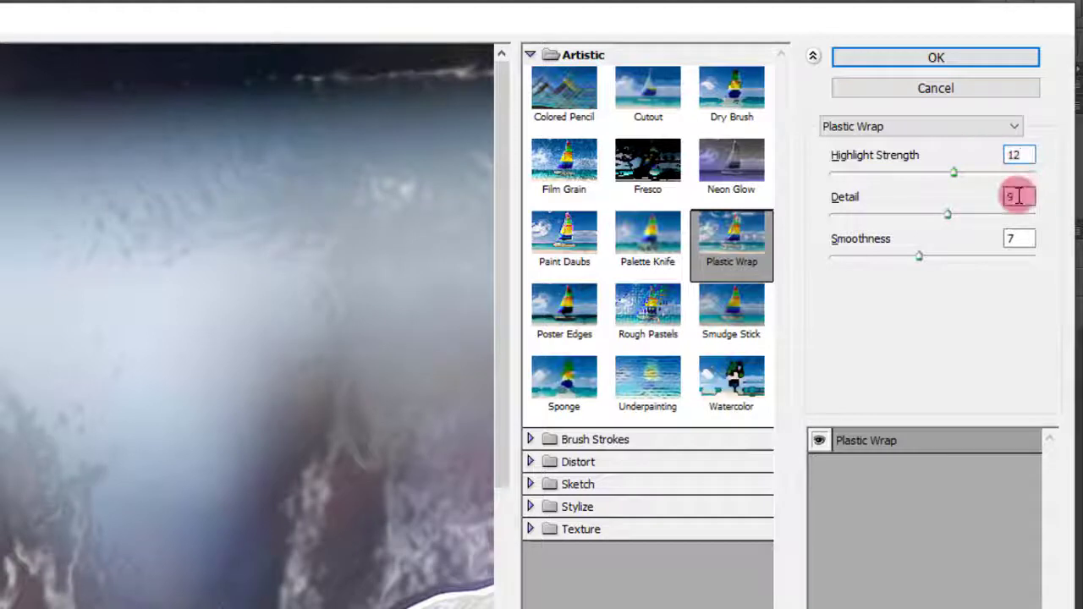
type("10")
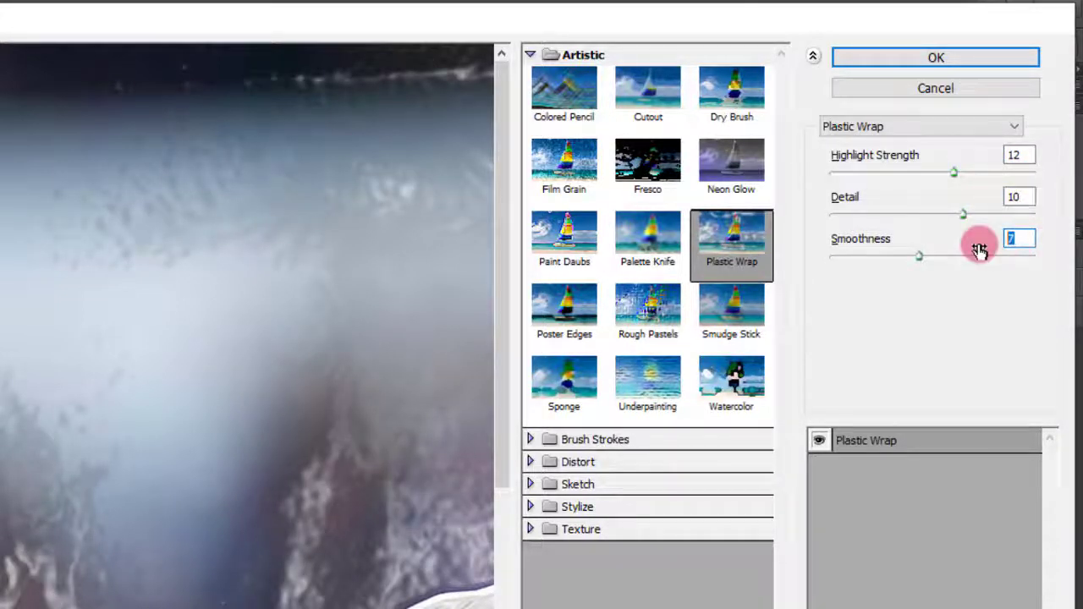
type("10")
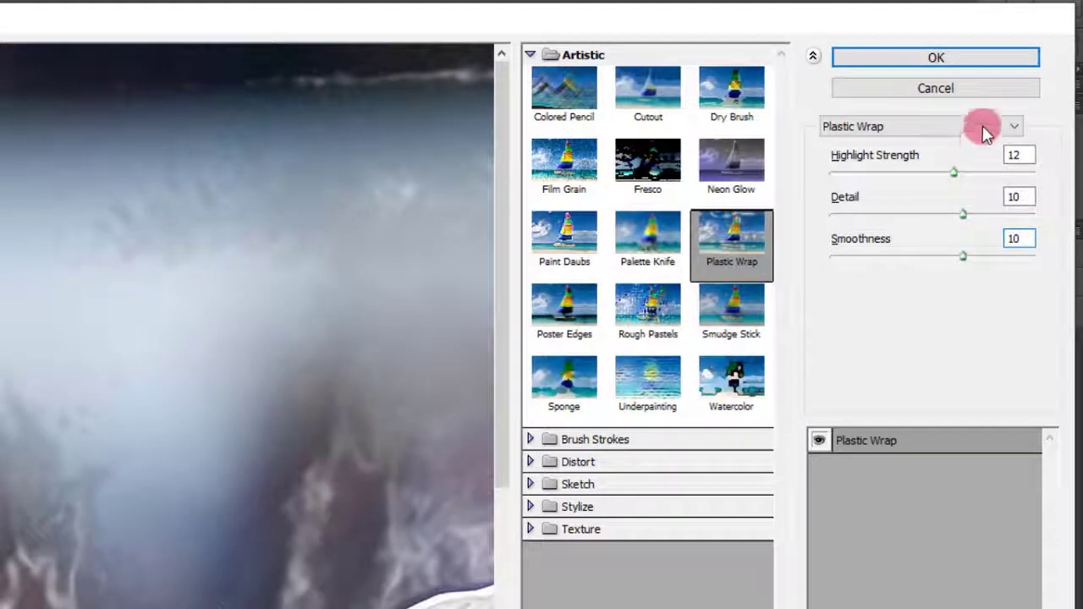
left_click(930, 57)
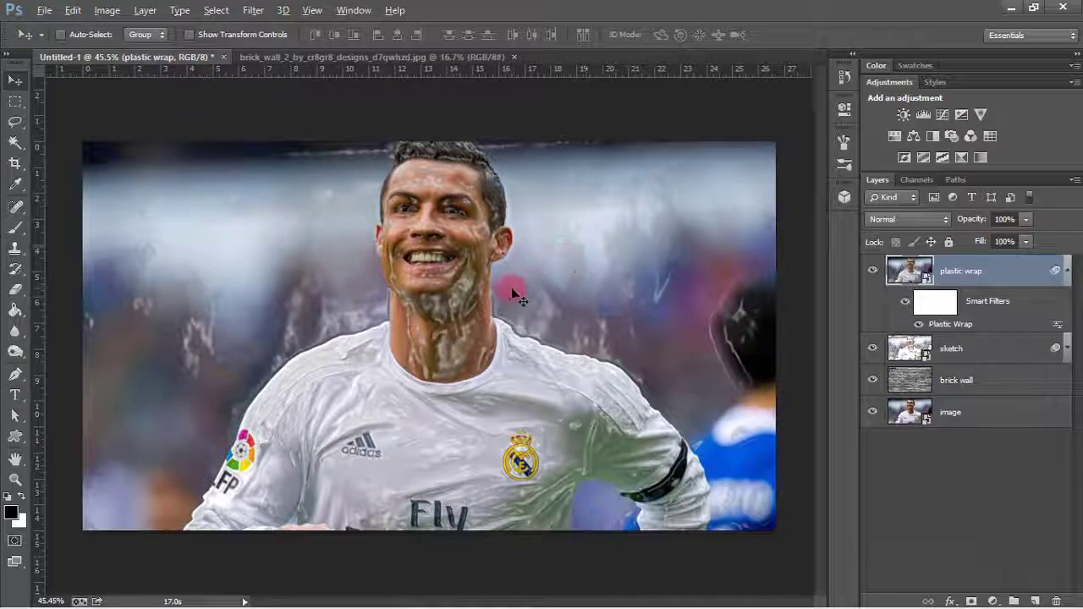
Set the plastic wrap layer to Soft Light and bring up the brick wall image.
left_click(1069, 273)
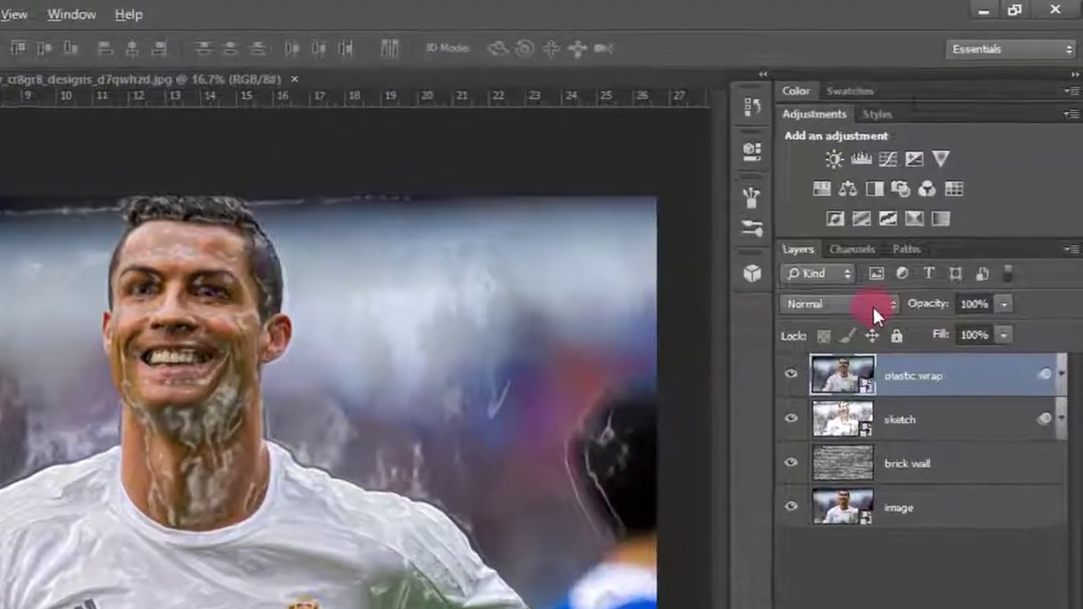
left_click(911, 219)
left_click(813, 299)
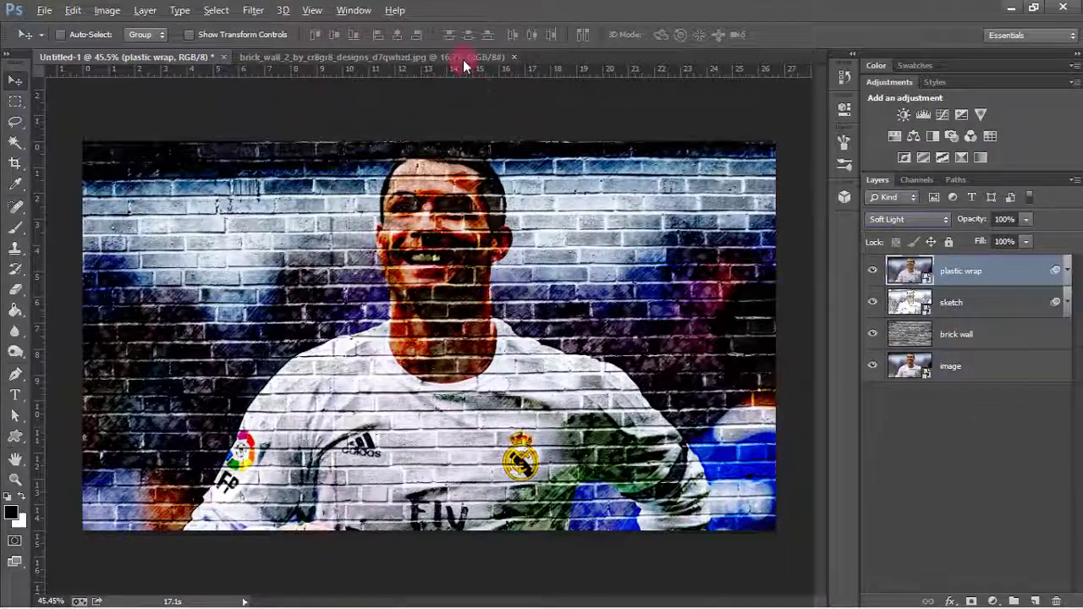
left_click(461, 57)
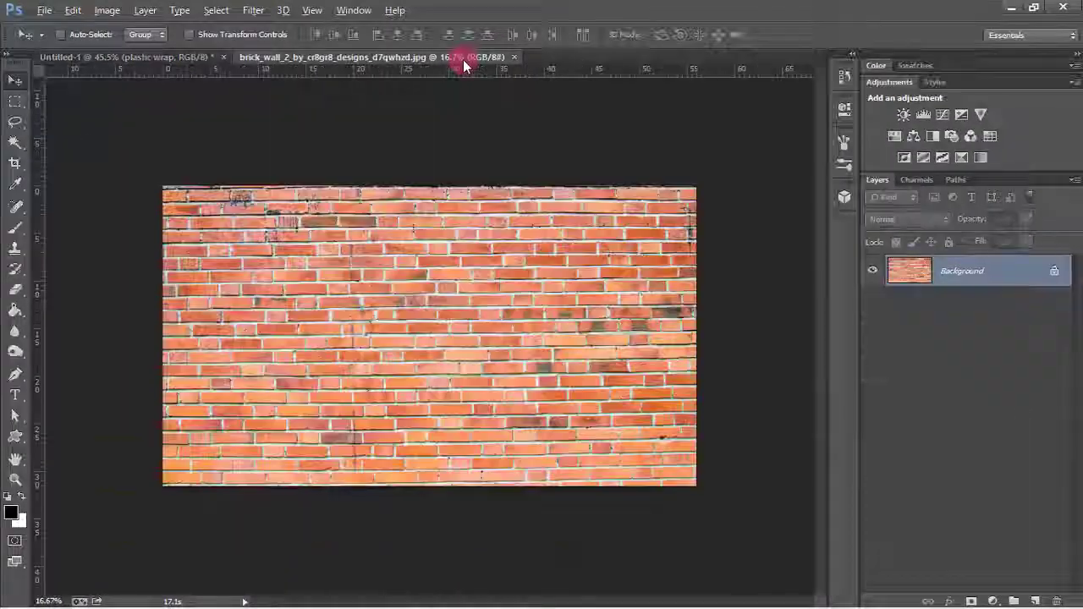
Open the graffiti wall image and copy it into the Untitled-1 document.
left_click(514, 56)
left_click(305, 595)
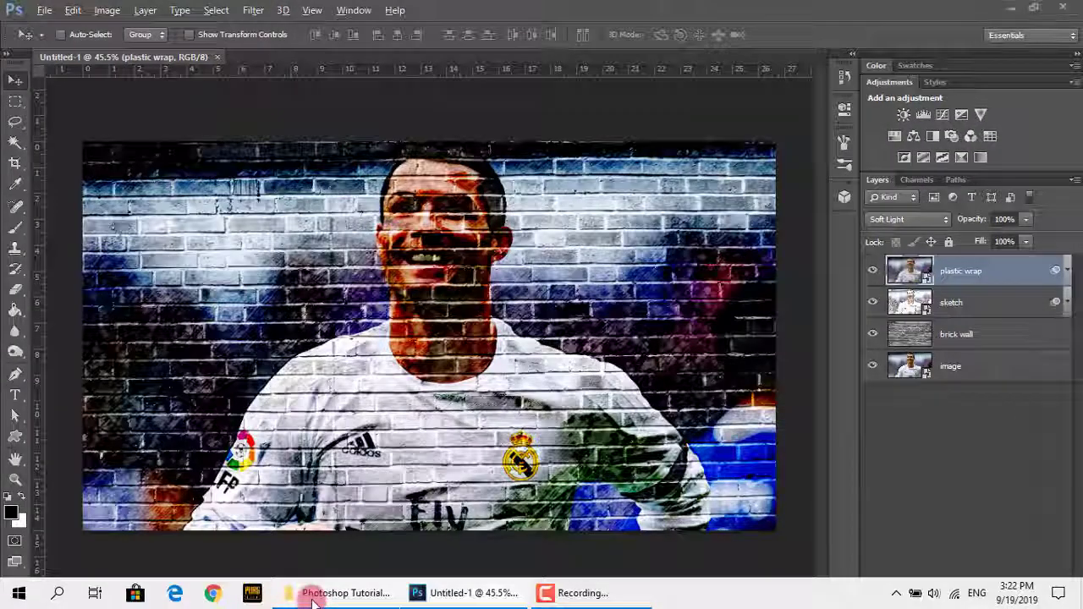
left_click_drag(455, 156, 752, 56)
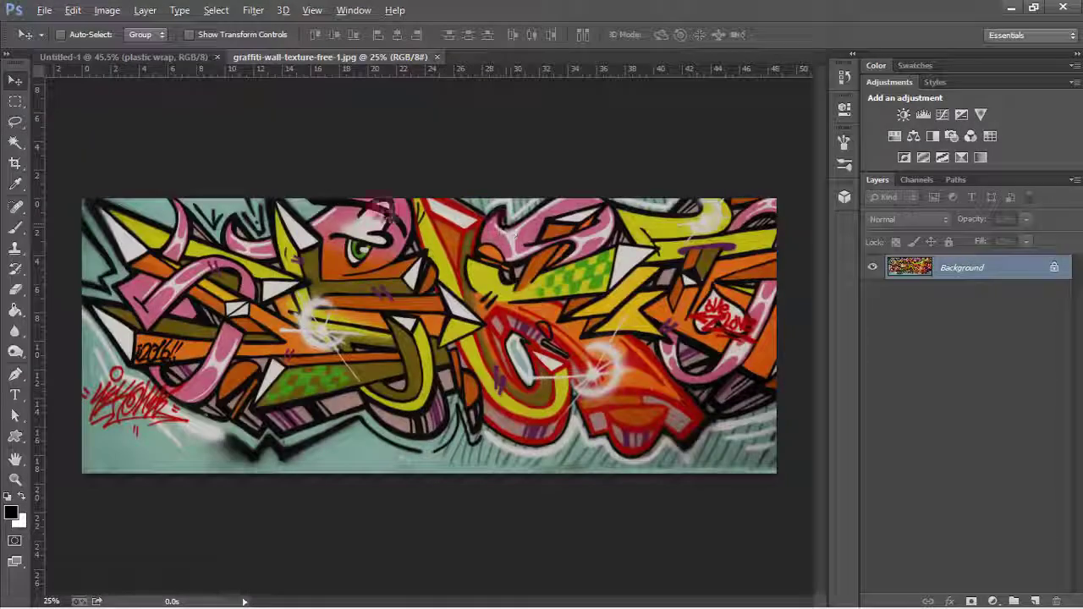
mouse_move(420, 298)
left_mouse_down()
mouse_move(229, 174)
mouse_move(159, 68)
mouse_move(257, 166)
left_mouse_up()
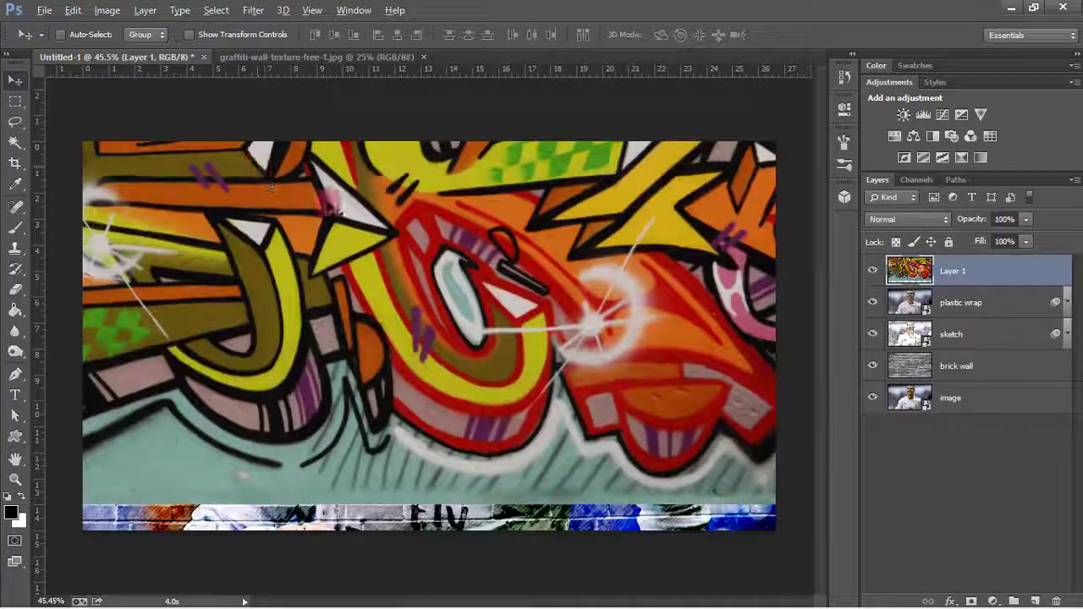
scroll(330, 204, "down", 2)
scroll(330, 203, "down", 2)
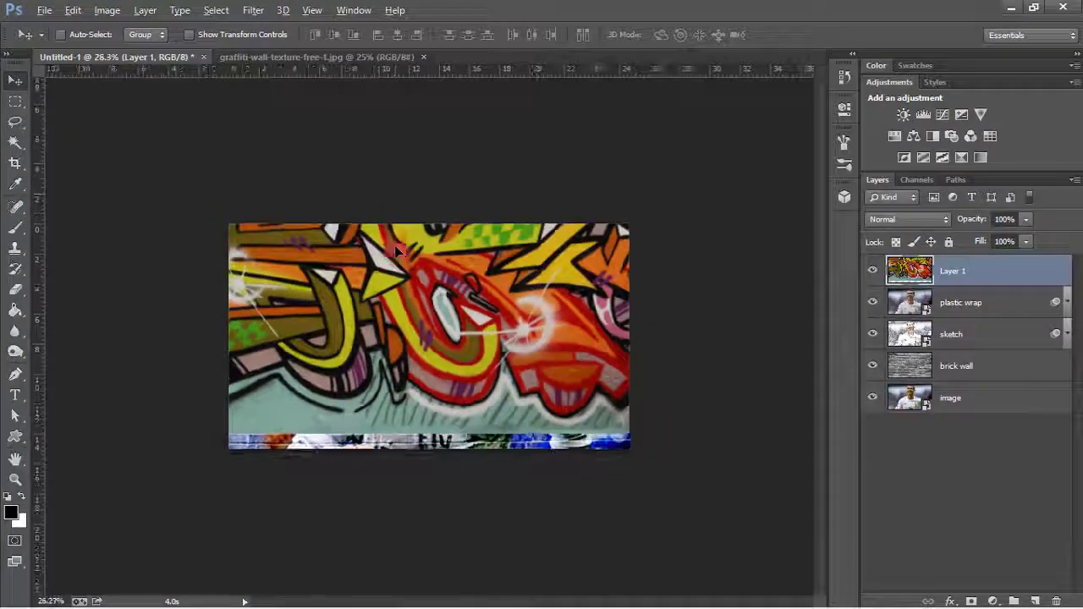
Scale the graffiti layer to about 82% and position it to cover the canvas.
left_click(68, 11)
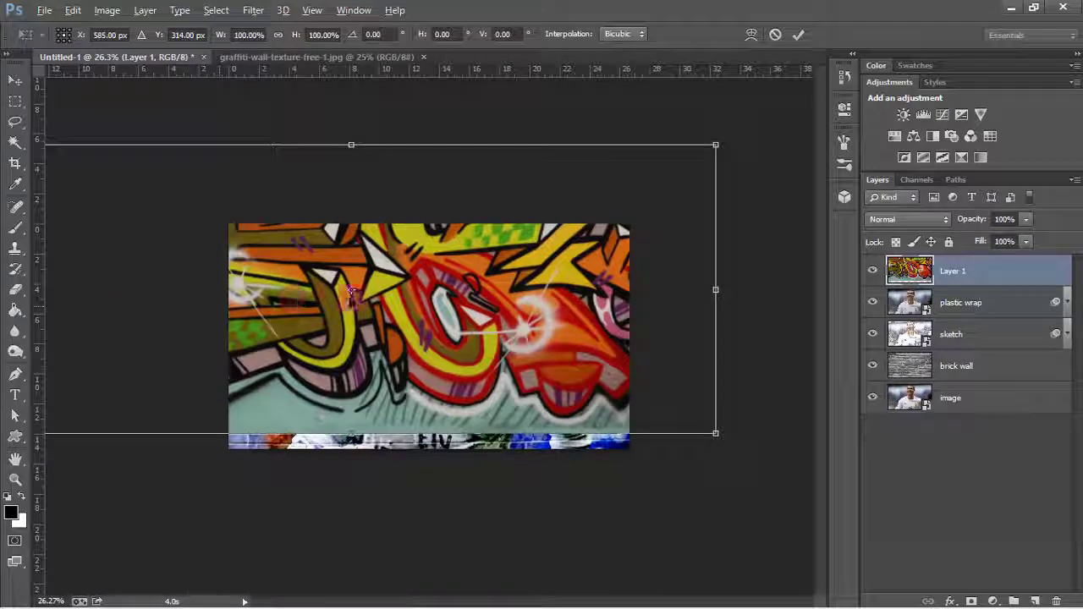
left_click(638, 179)
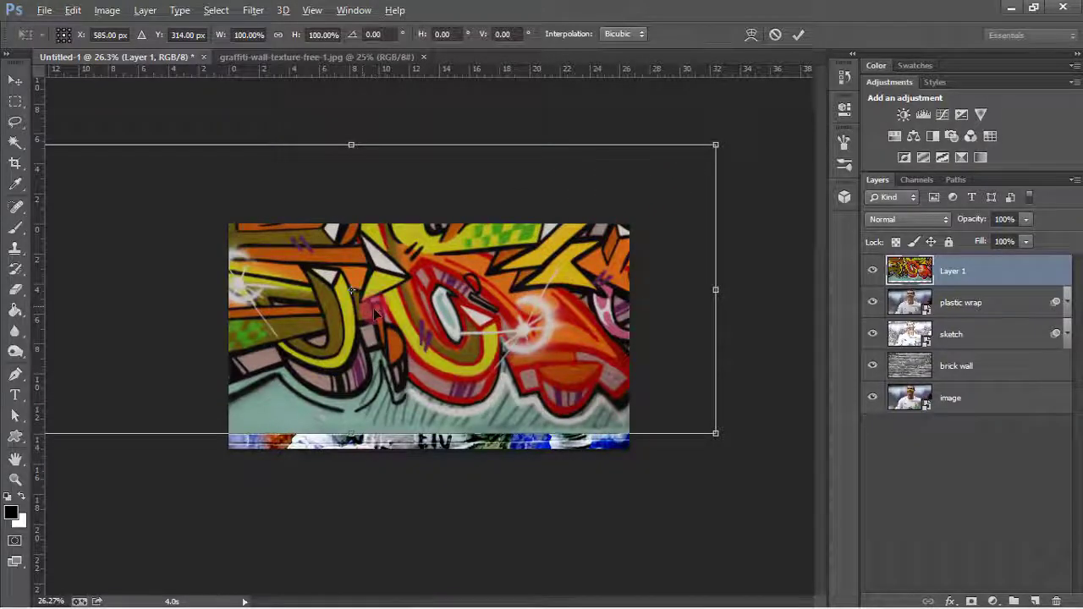
left_click_drag(374, 308, 440, 355)
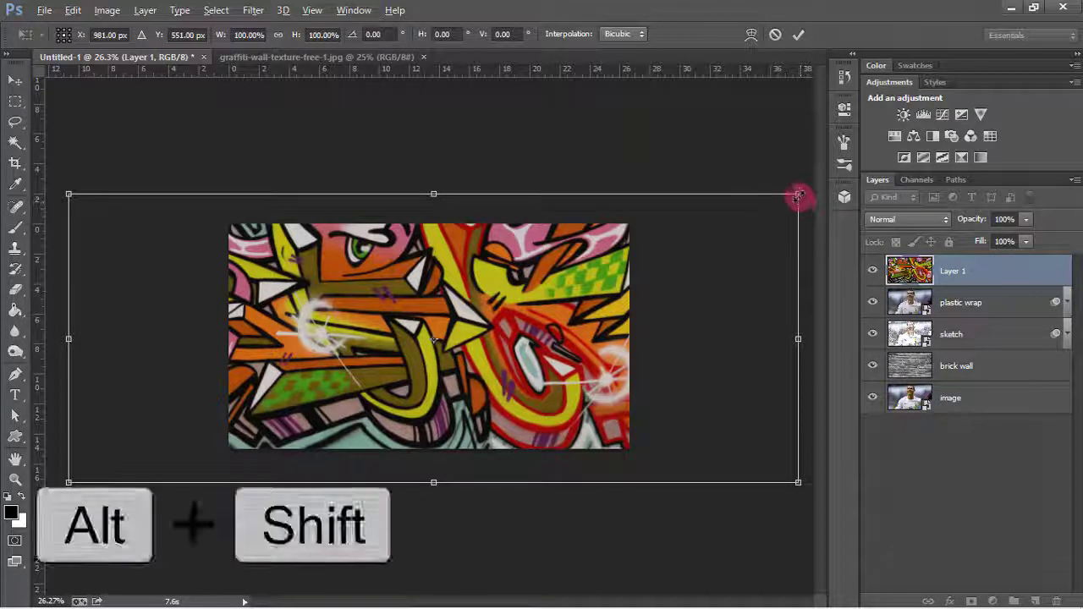
left_click_drag(800, 204, 748, 257)
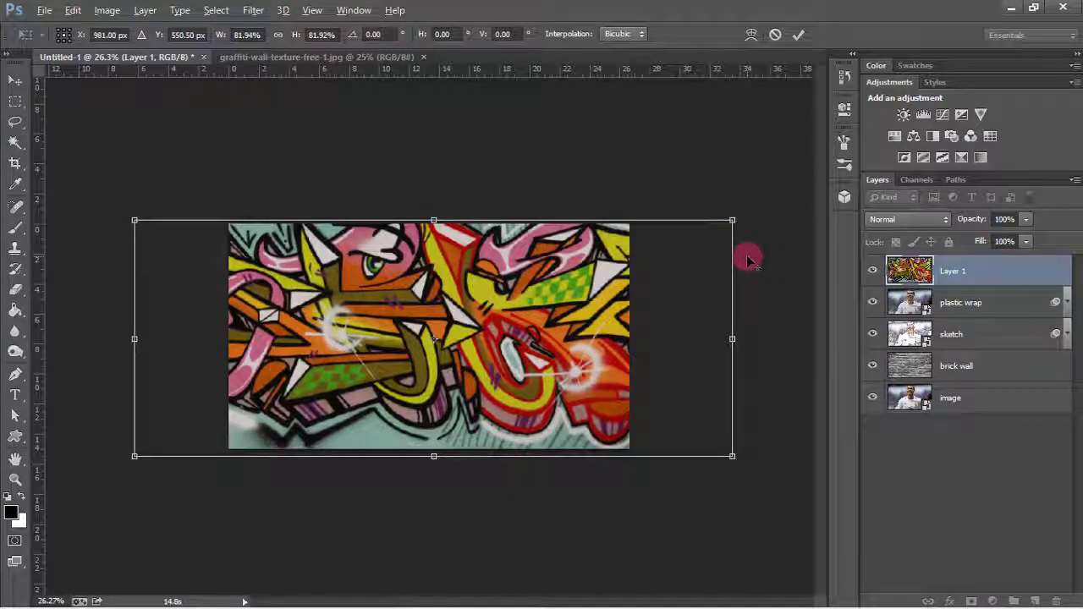
key("Up")
key("Up")
key("Up")
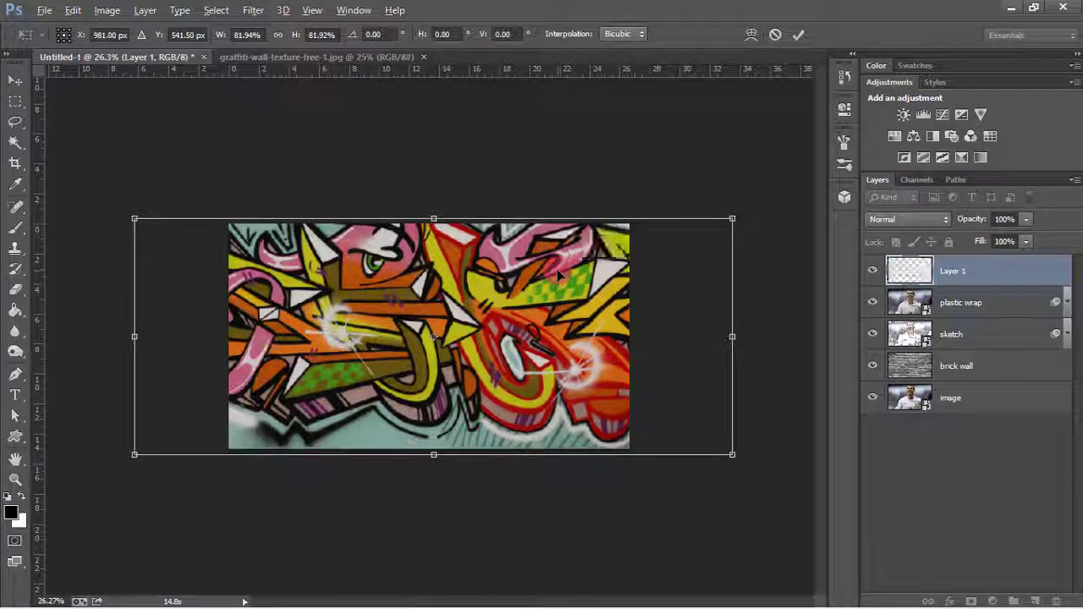
left_click(798, 35)
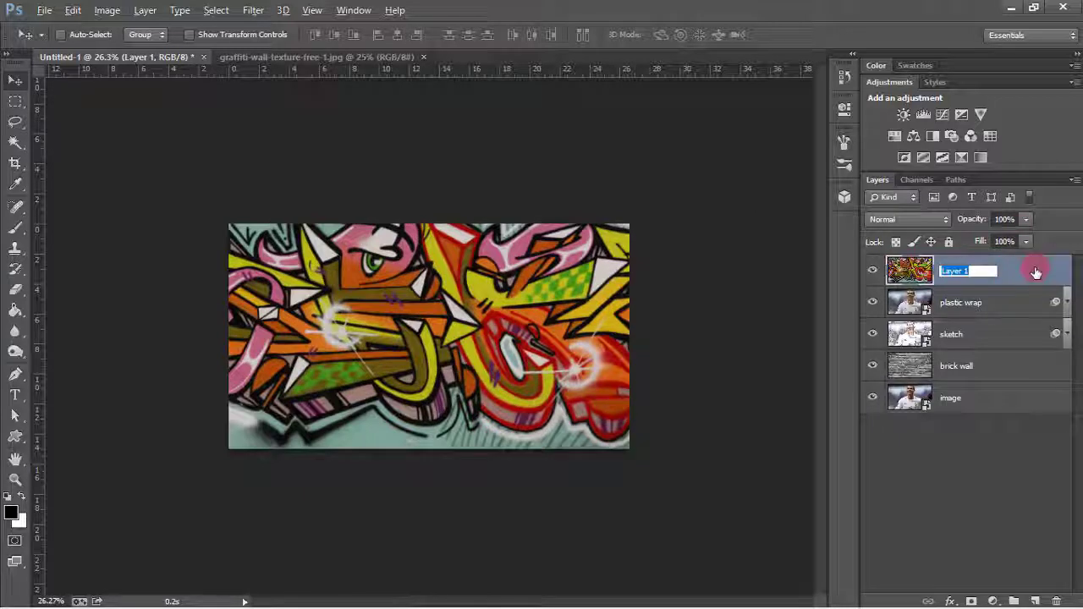
left_click(969, 271)
Rename the texture layer to 'graffiti' and select it, ready to clip to plastic wrap.
type("gra")
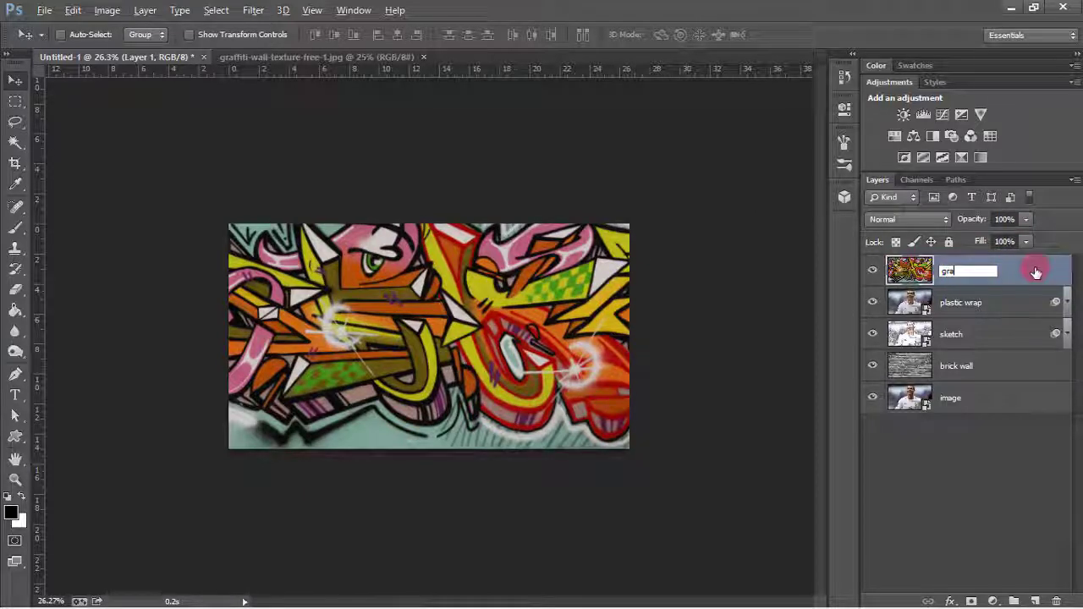
type("ffit")
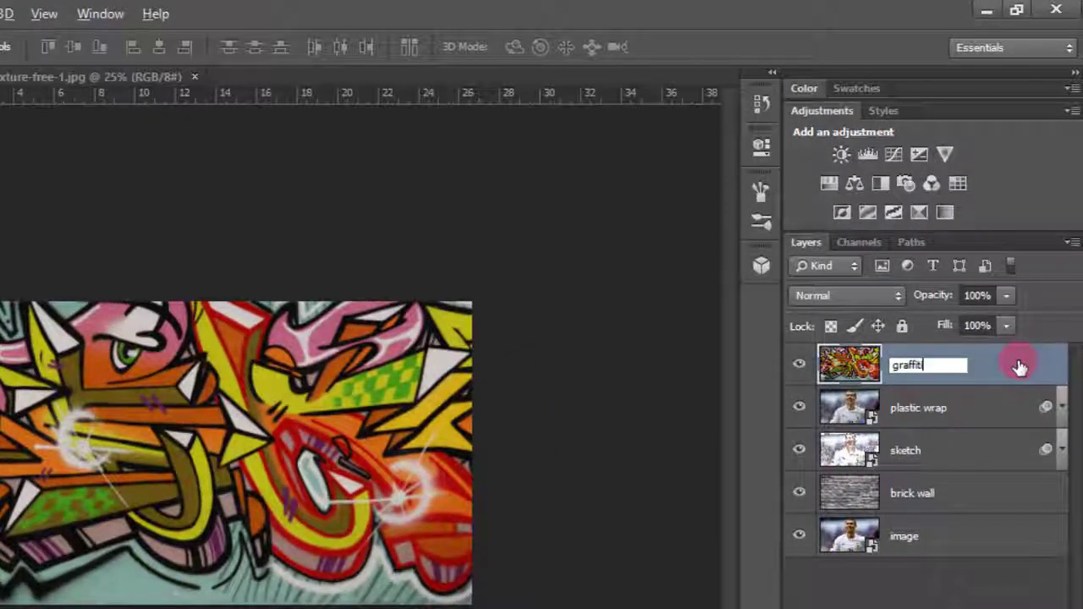
type("i")
key("Return")
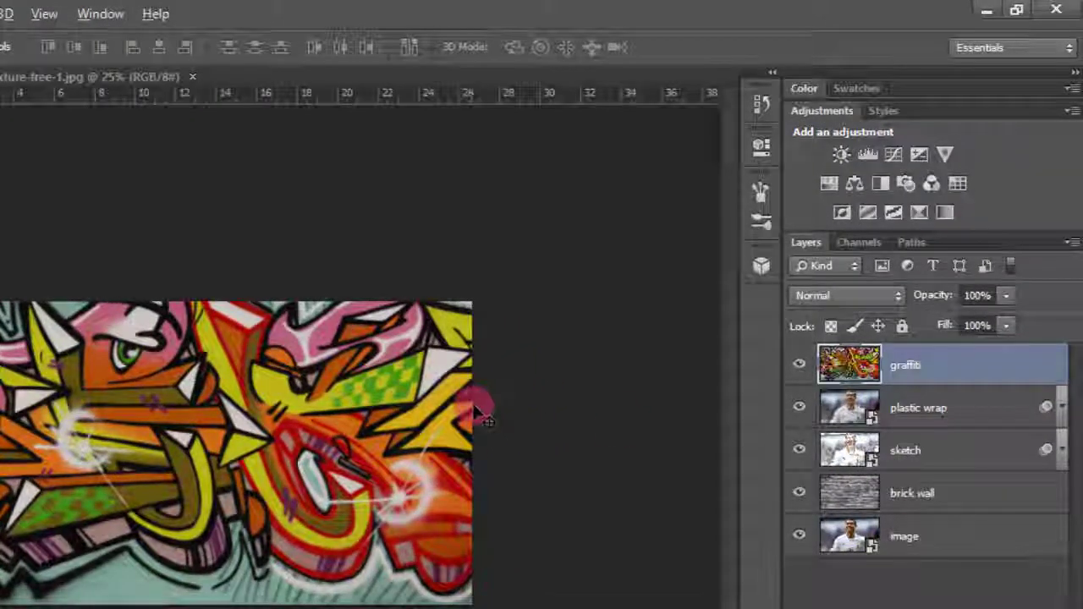
scroll(423, 332, "up", 2)
scroll(426, 331, "up", 2)
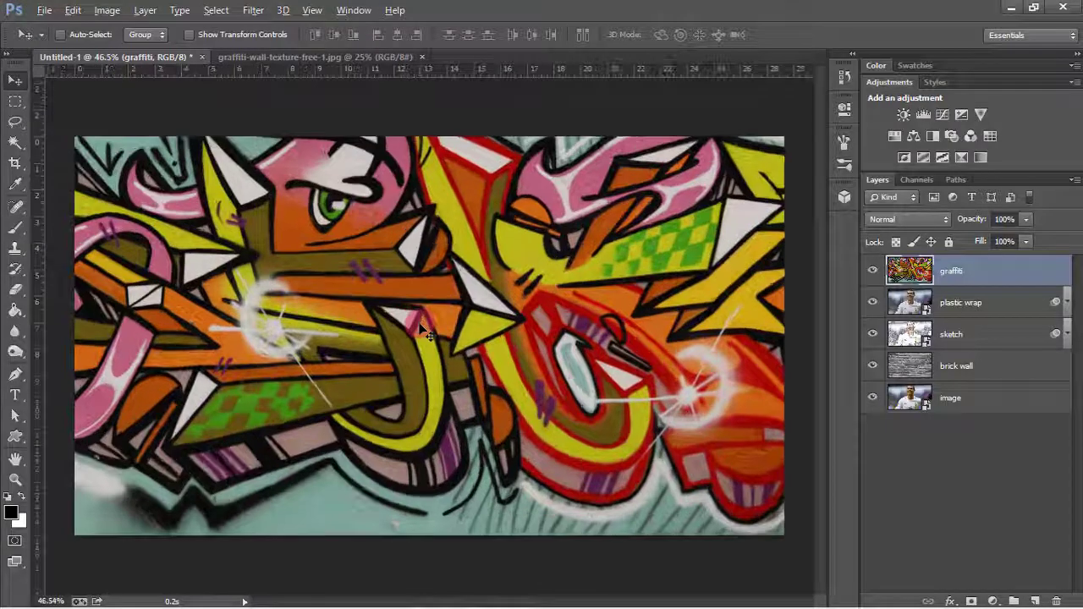
left_click(871, 267)
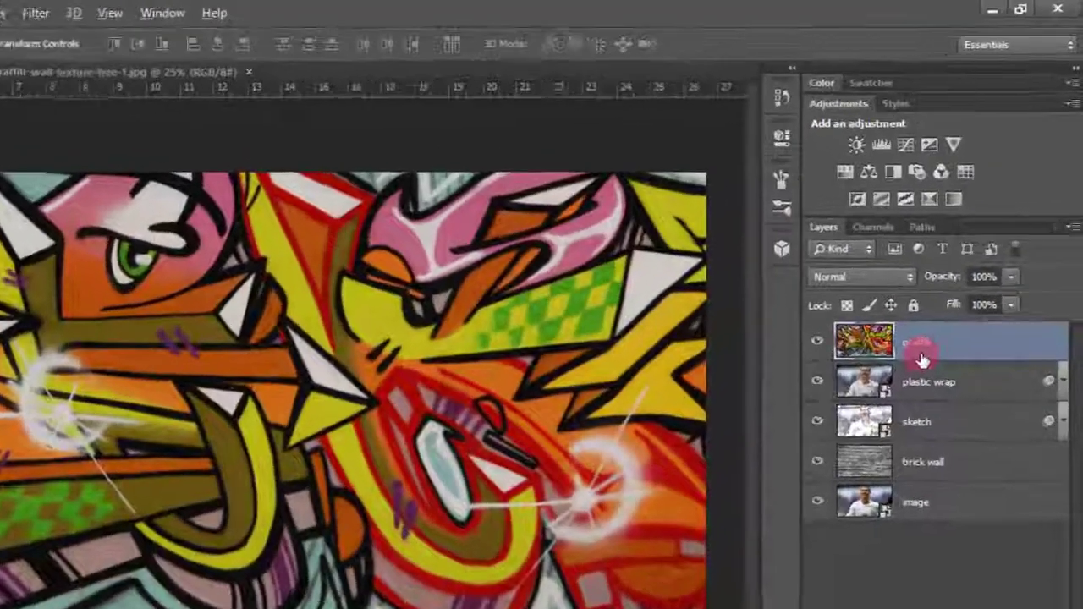
key("alt")
Clip graffiti to plastic wrap and blend it in Overlay at 50% opacity.
left_click(891, 415, "alt")
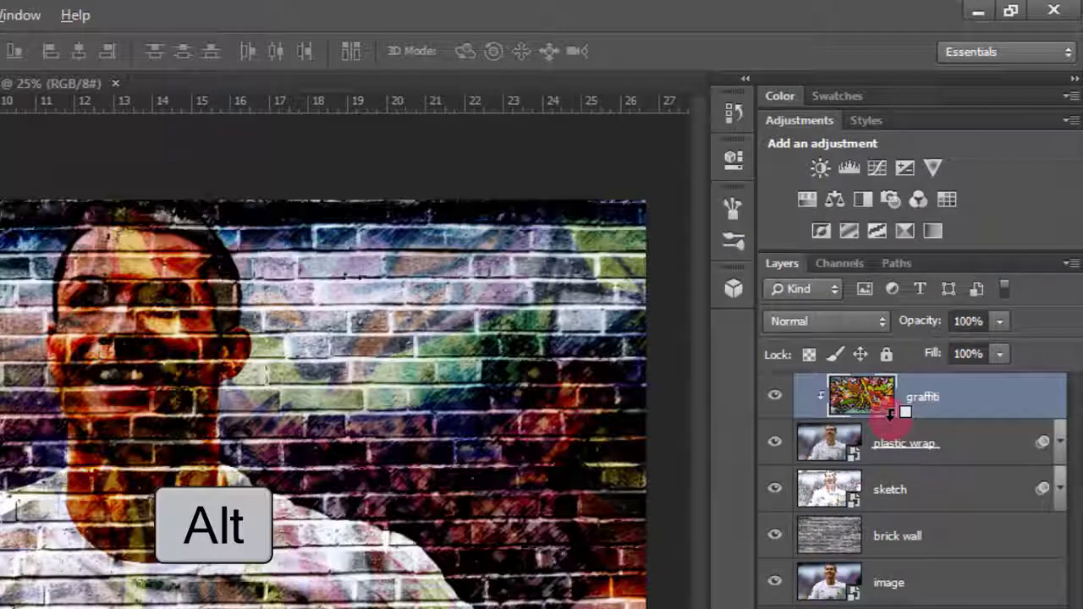
left_click(870, 320)
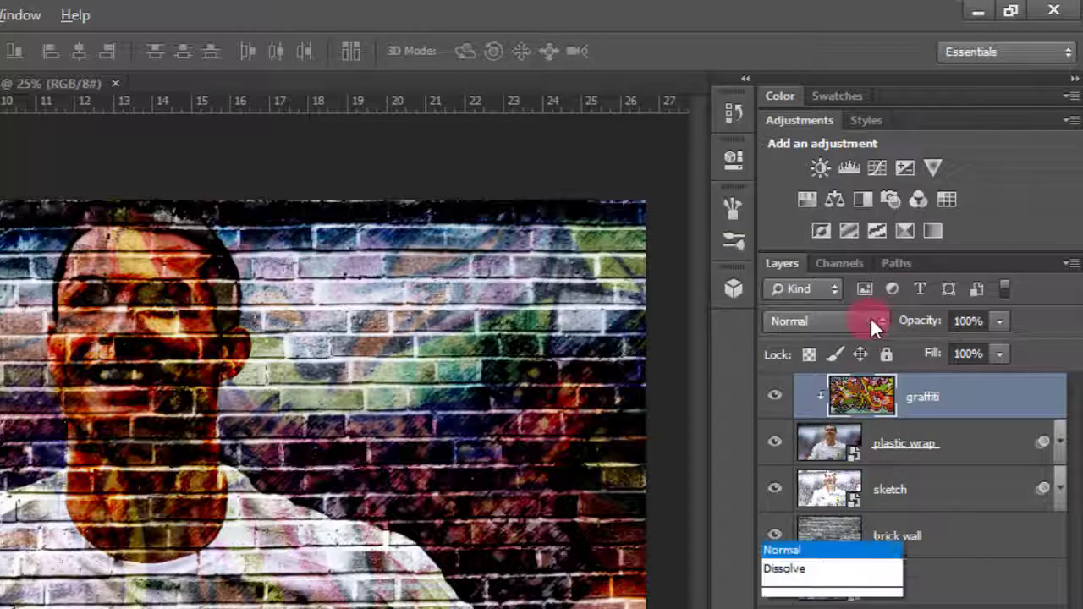
left_click(825, 287)
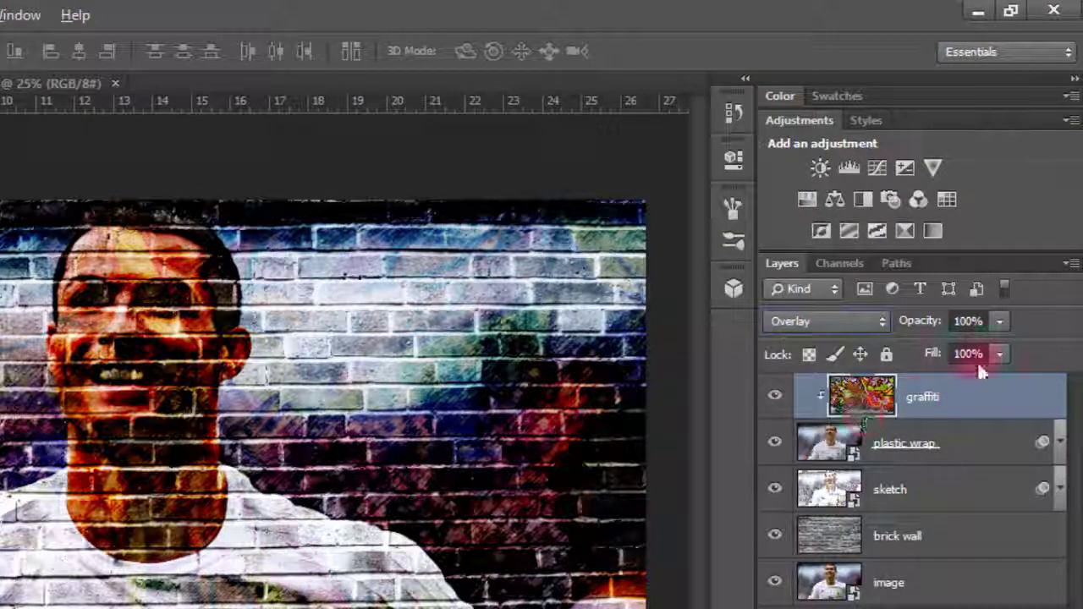
left_click(965, 320)
type("5")
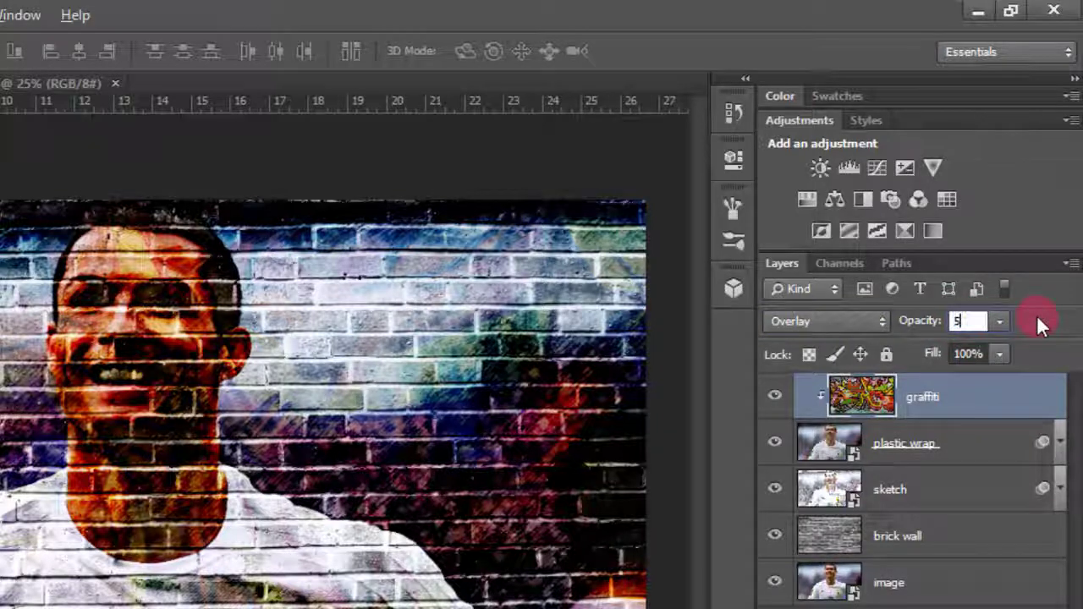
type("0")
key("Return")
left_click(1002, 404)
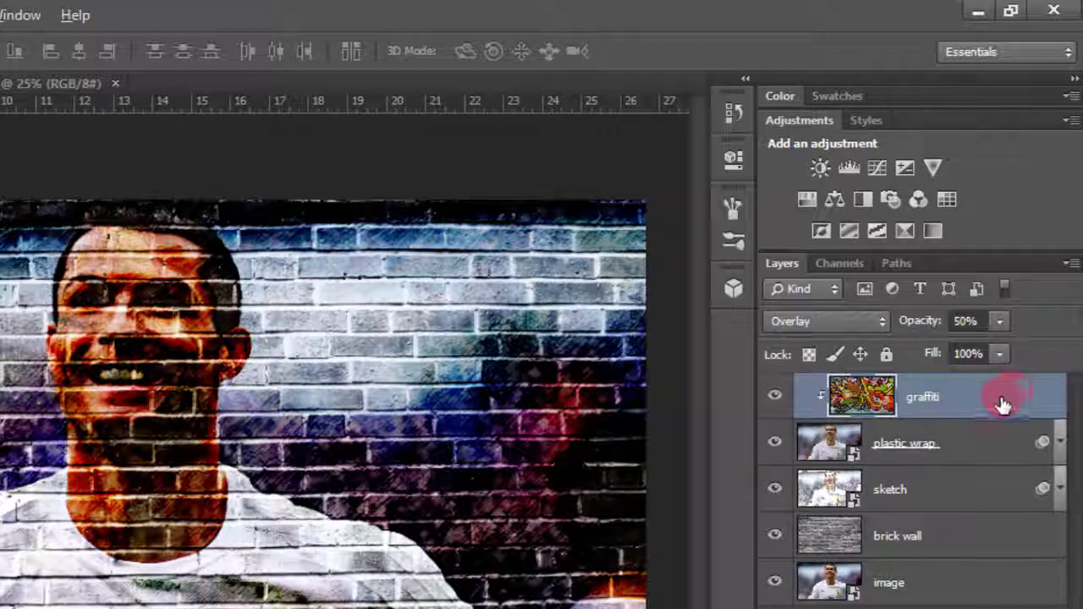
Add a graffiti copy clipped to graffiti in Lighten mode, then duplicate the image layer.
key("ctrl+j")
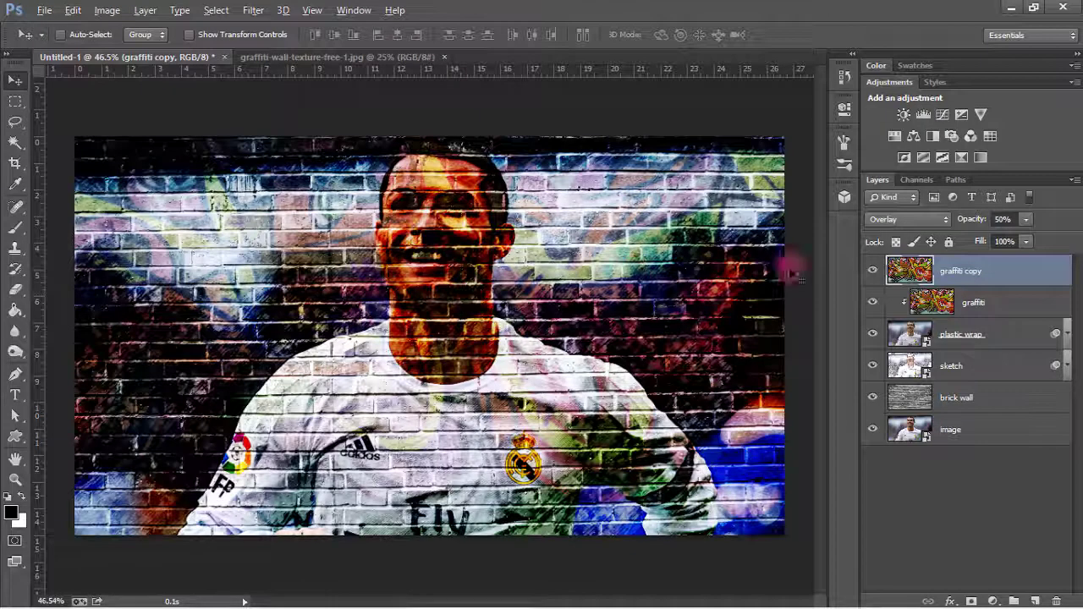
key("alt")
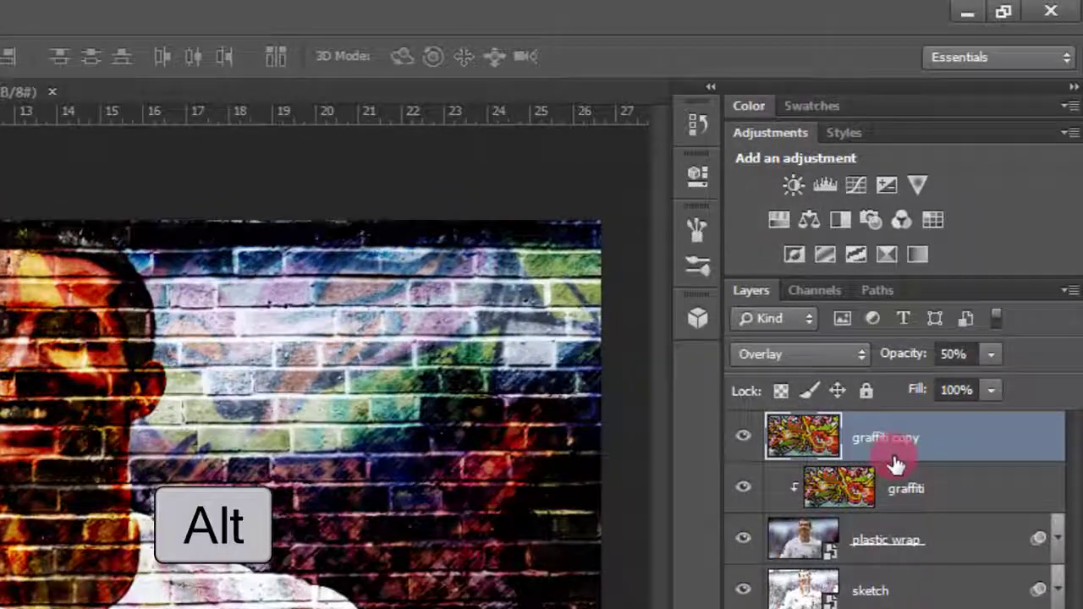
left_click(896, 460, "alt")
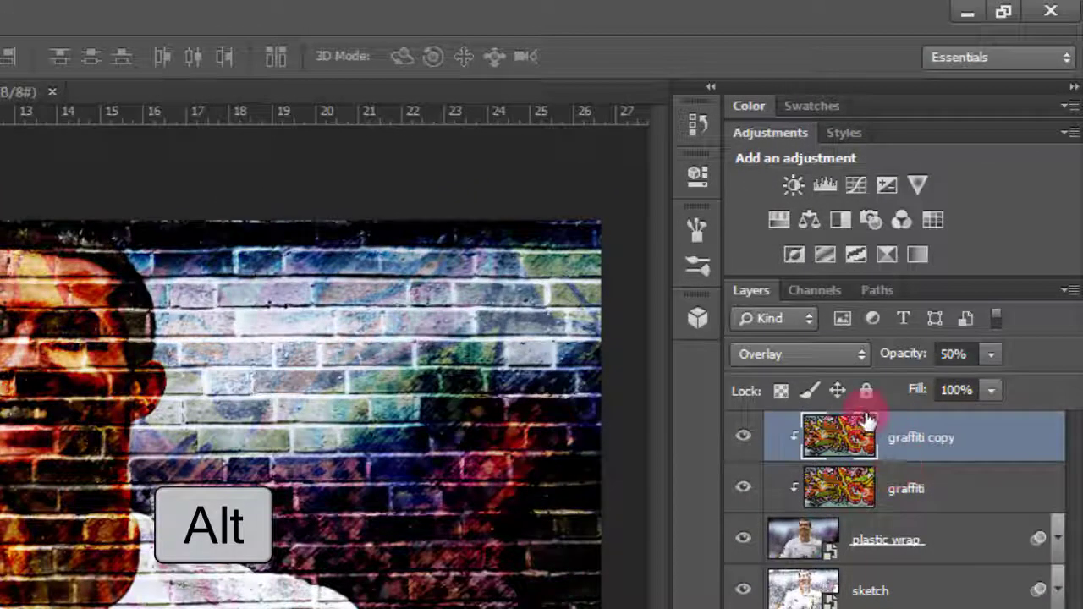
left_click(840, 353)
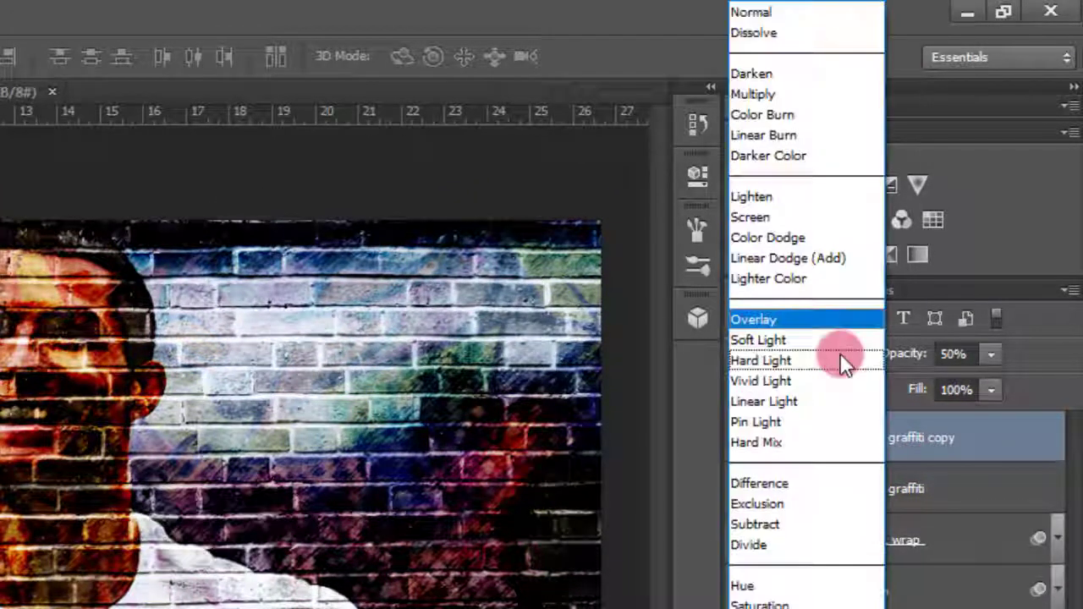
left_click(766, 196)
left_click(941, 441)
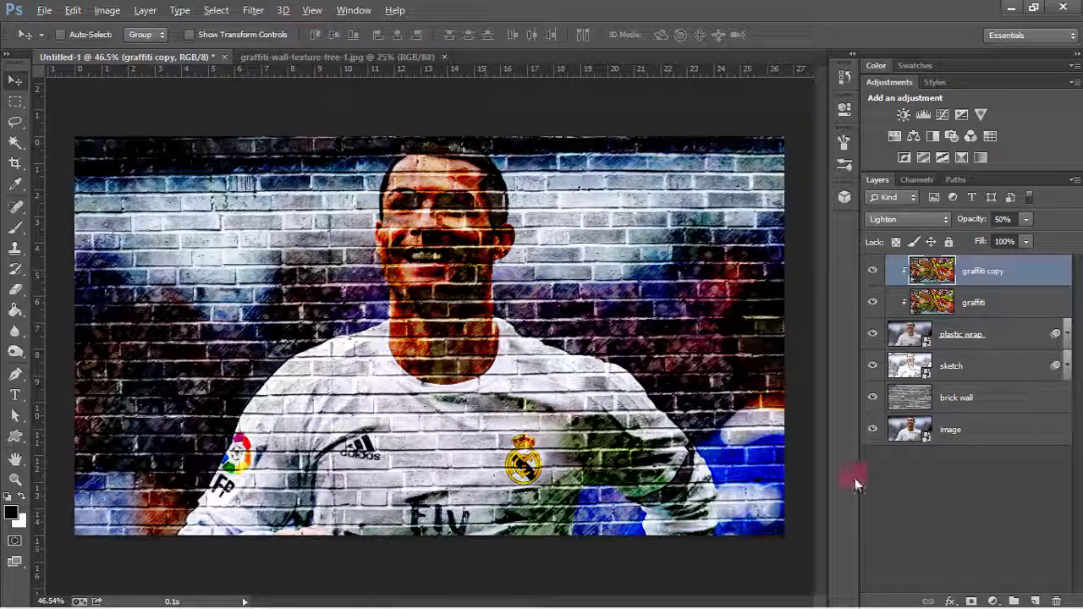
left_click(1000, 431)
key("ctrl+j")
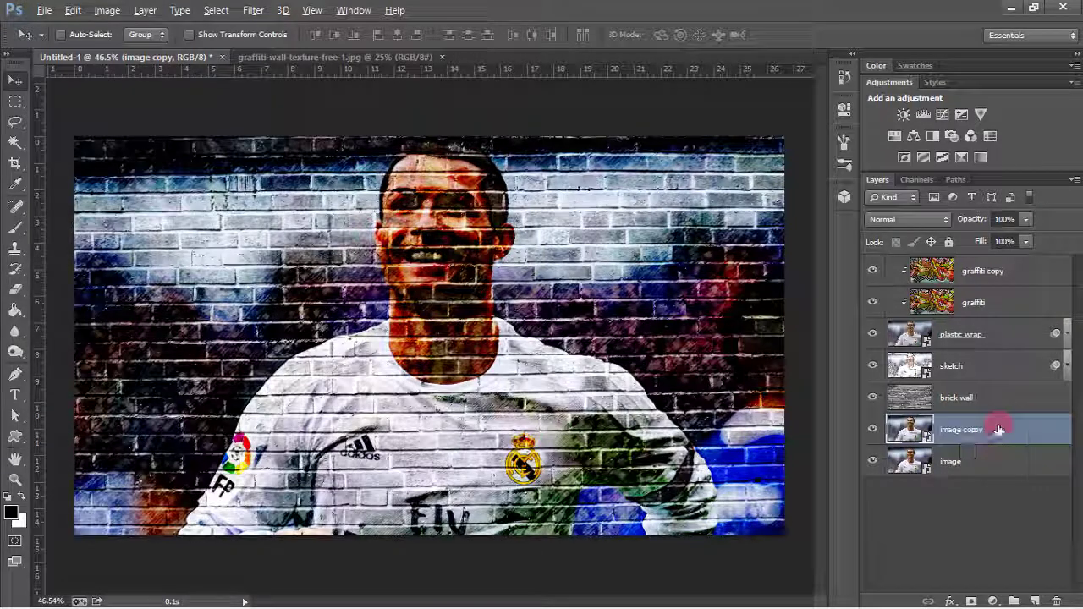
Move the image copy to the top, rename it 'outlines', and reset default black/white colours.
left_click_drag(997, 348, 982, 269)
double_click(960, 271)
type("outlnes")
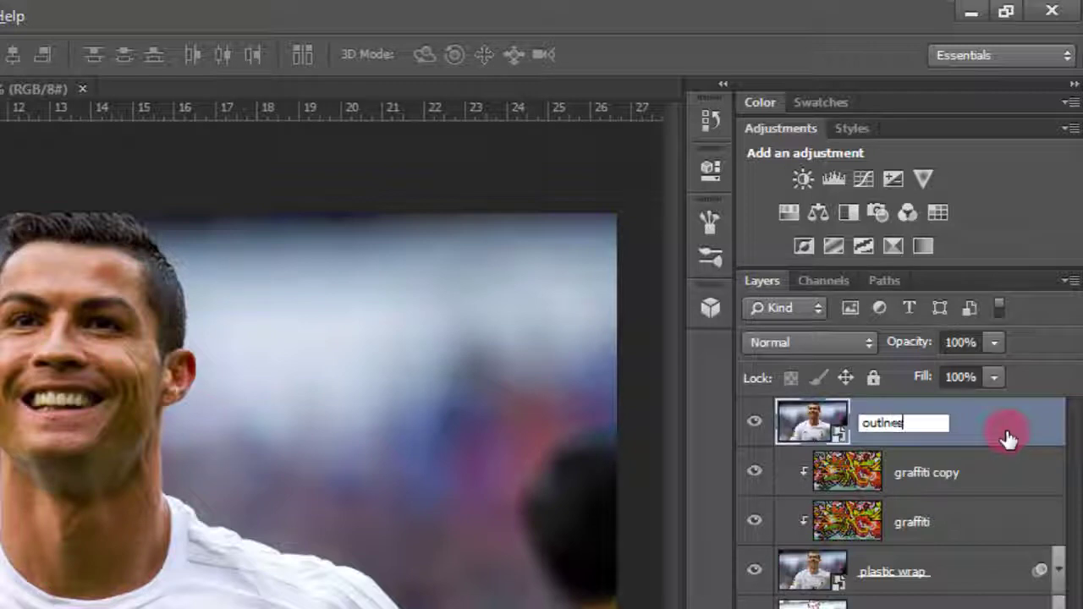
key("Return")
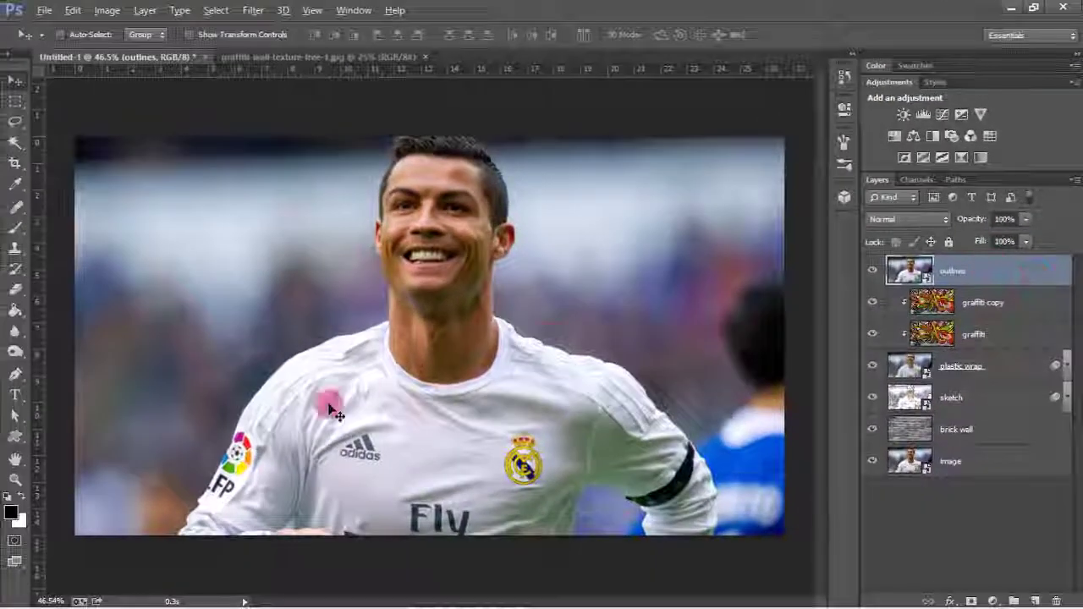
key("d")
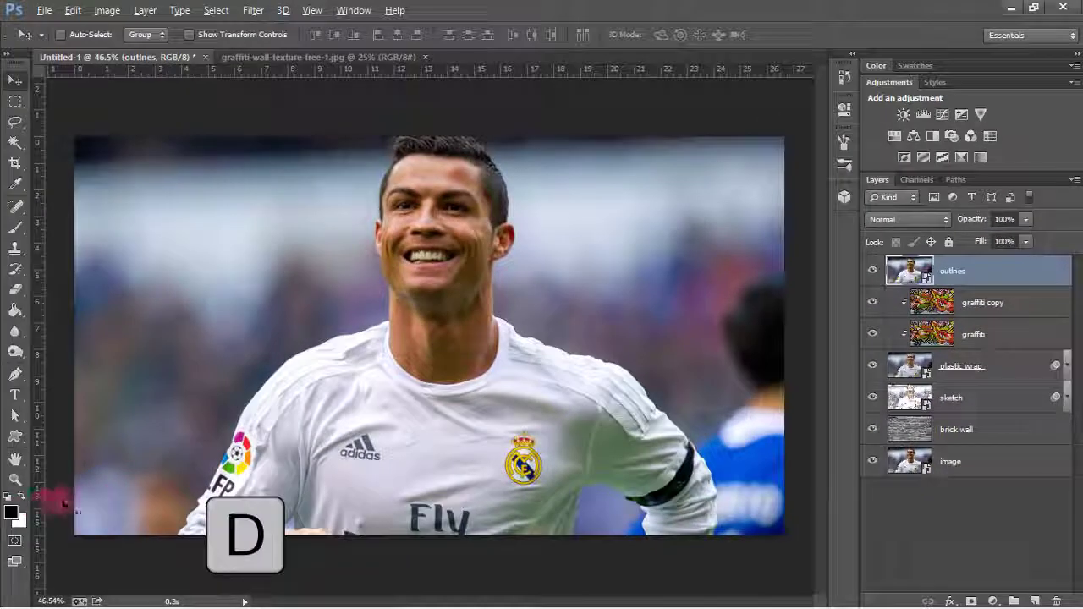
left_click(10, 501)
Apply the Photocopy filter to outlines with Detail 5 and Darkness 10.
left_click(253, 10)
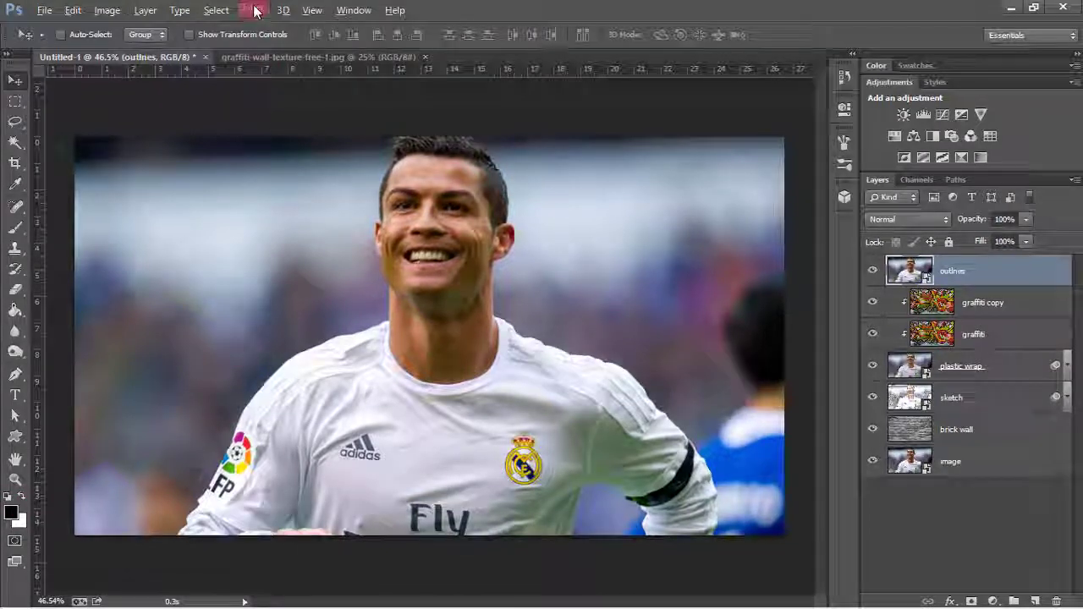
mouse_move(349, 402)
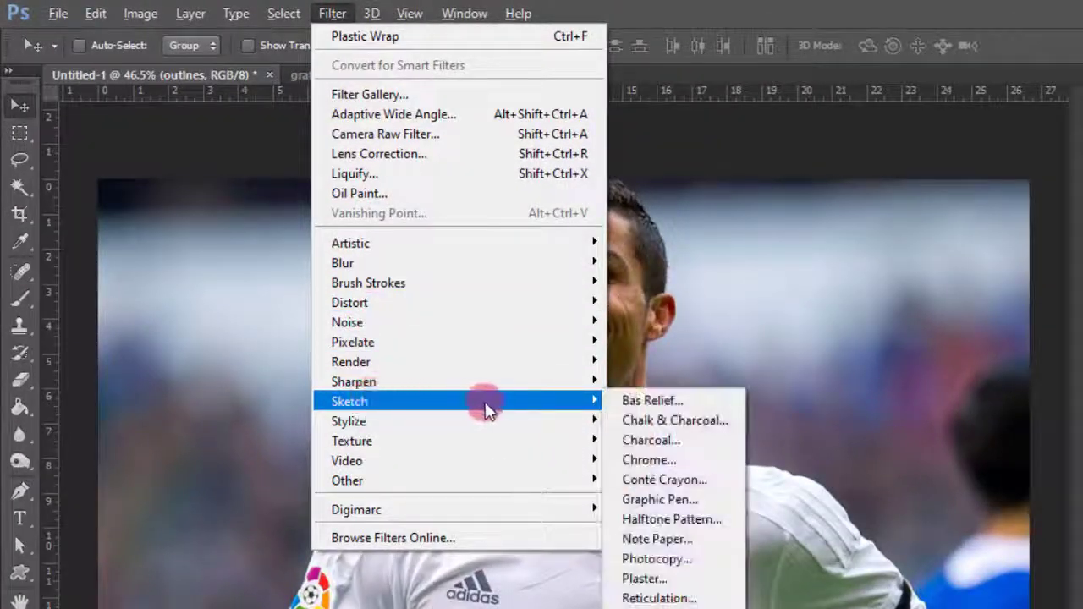
left_click(673, 561)
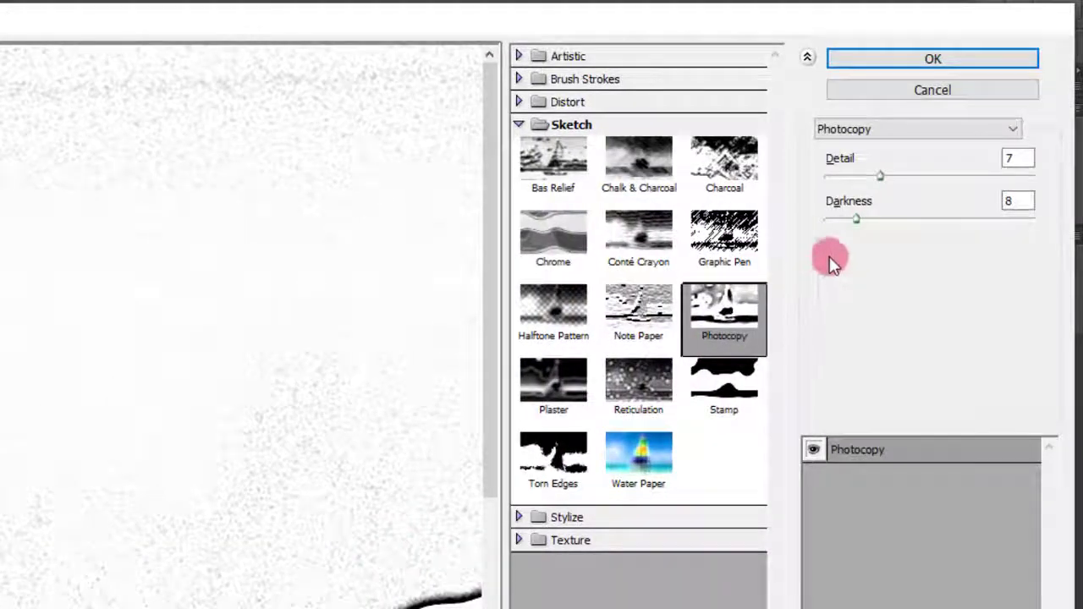
left_click(1011, 158)
type("5")
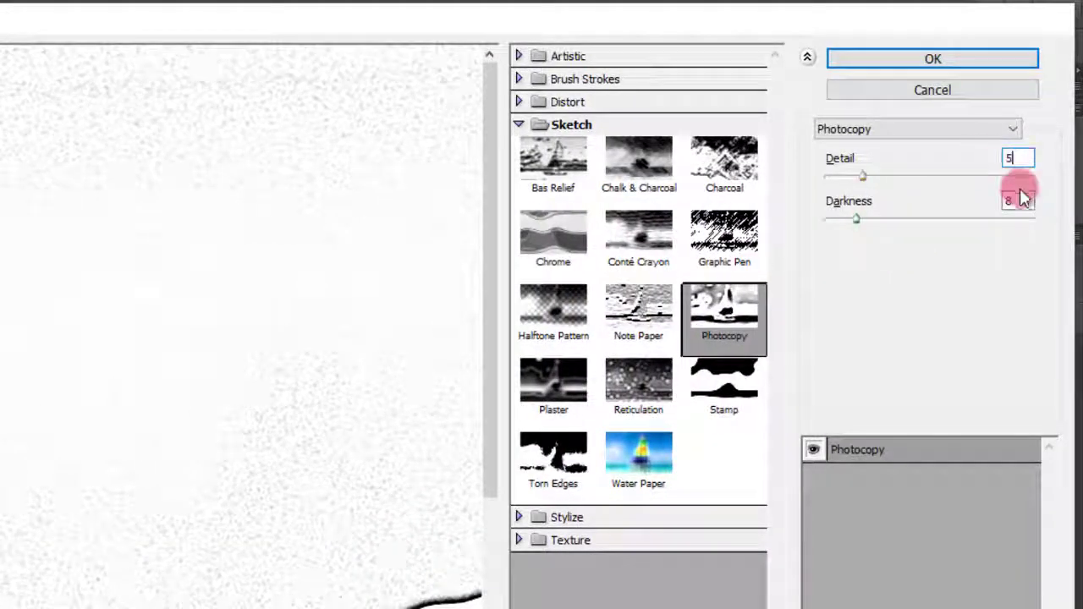
left_click(992, 203)
type("10")
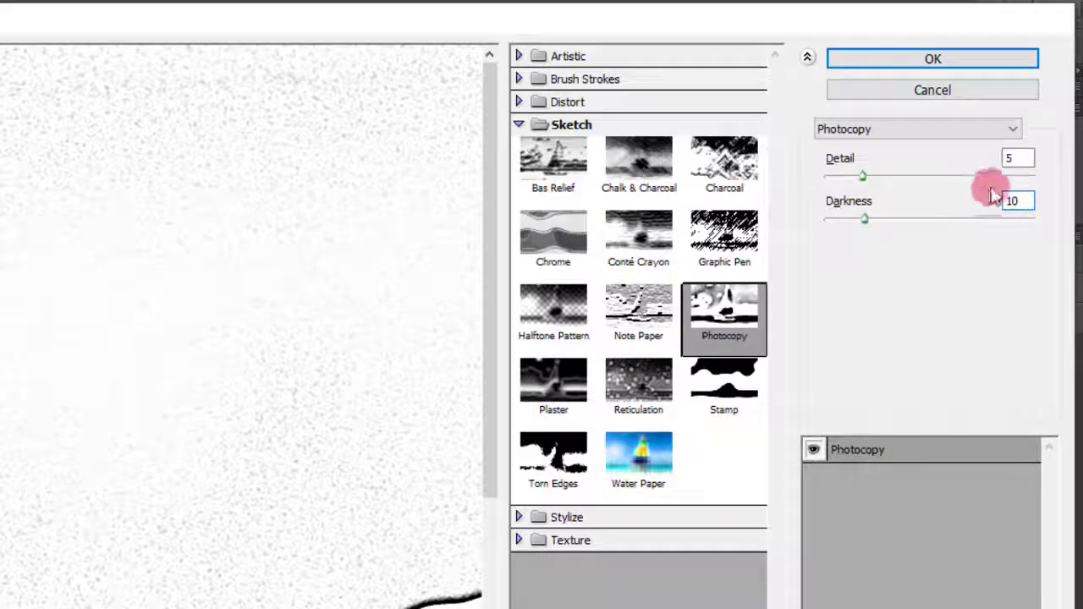
left_click(941, 60)
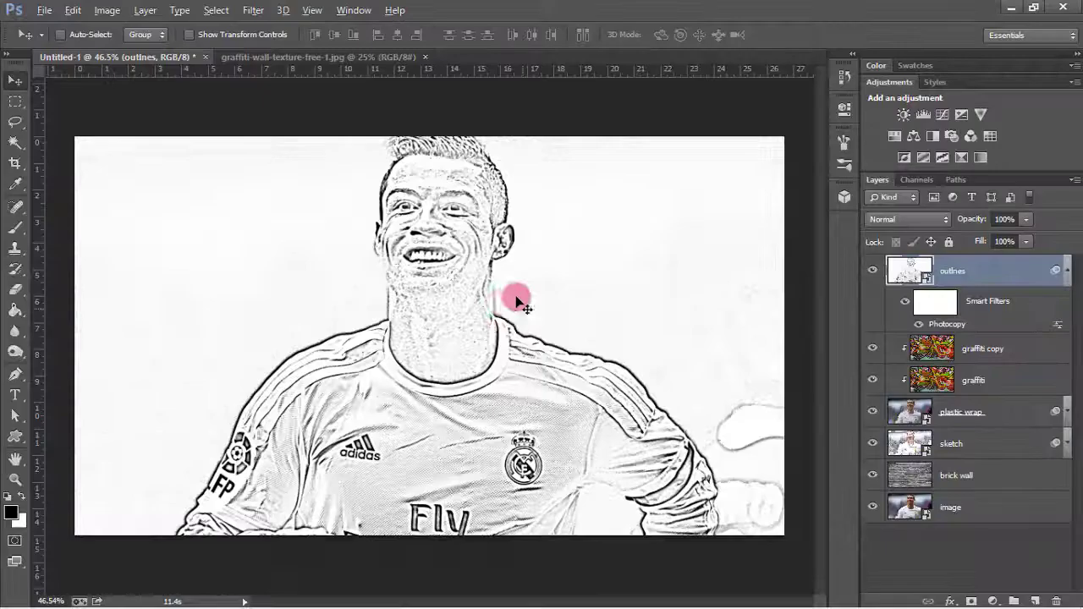
Apply the Torn Edges filter with Image Balance 50 and Smoothness 9.
left_click(252, 11)
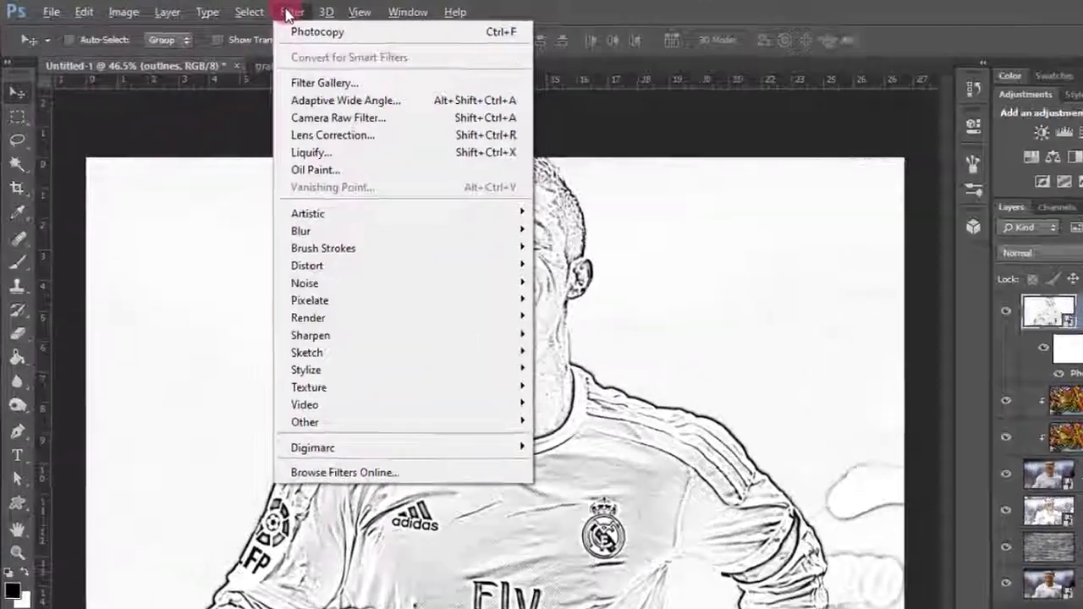
mouse_move(321, 370)
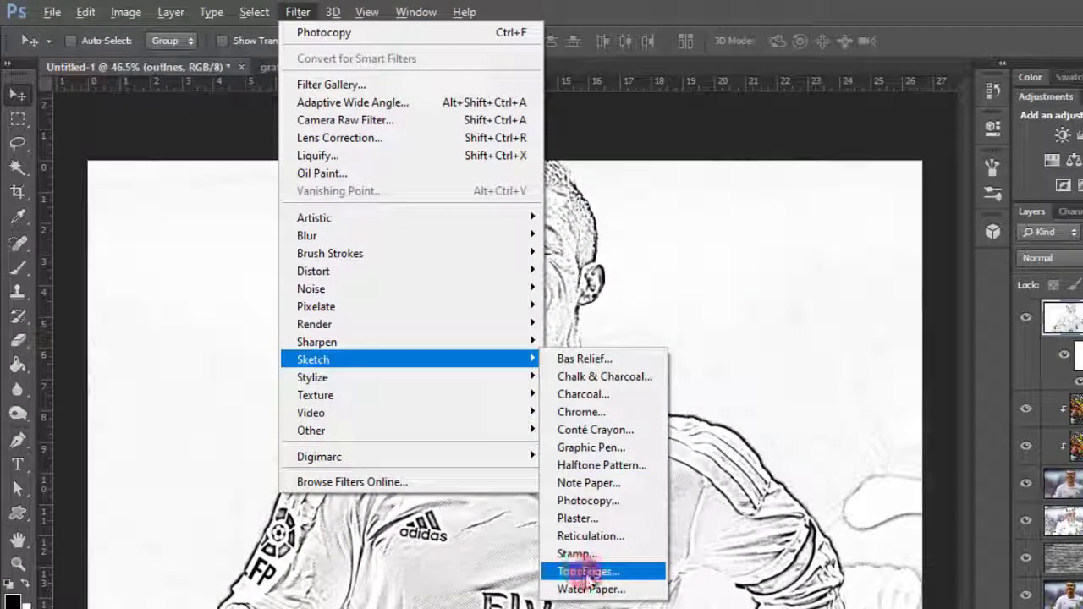
left_click(588, 573)
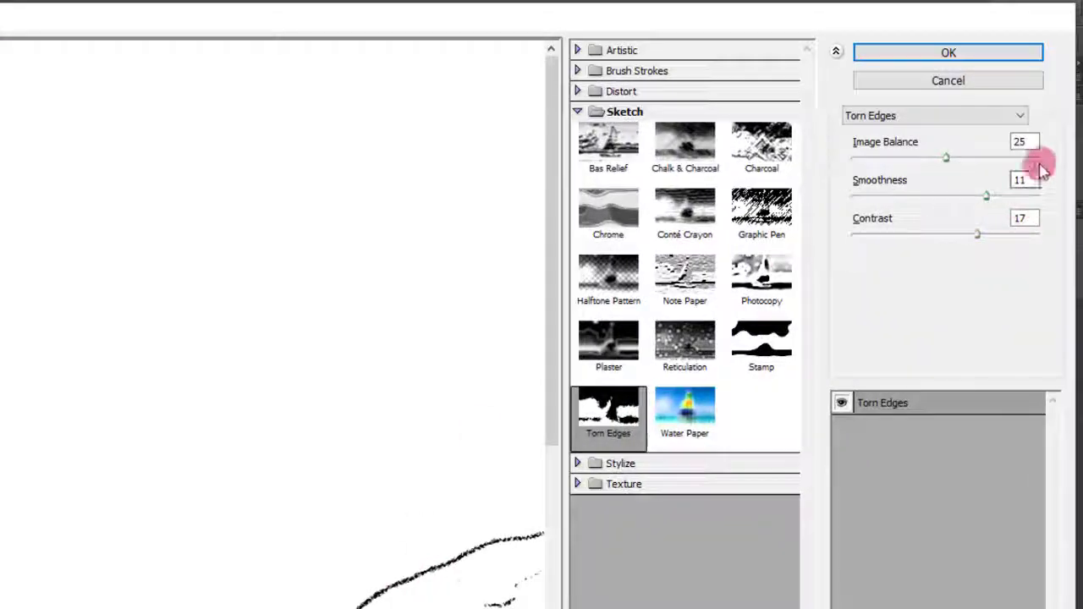
left_click(1038, 140)
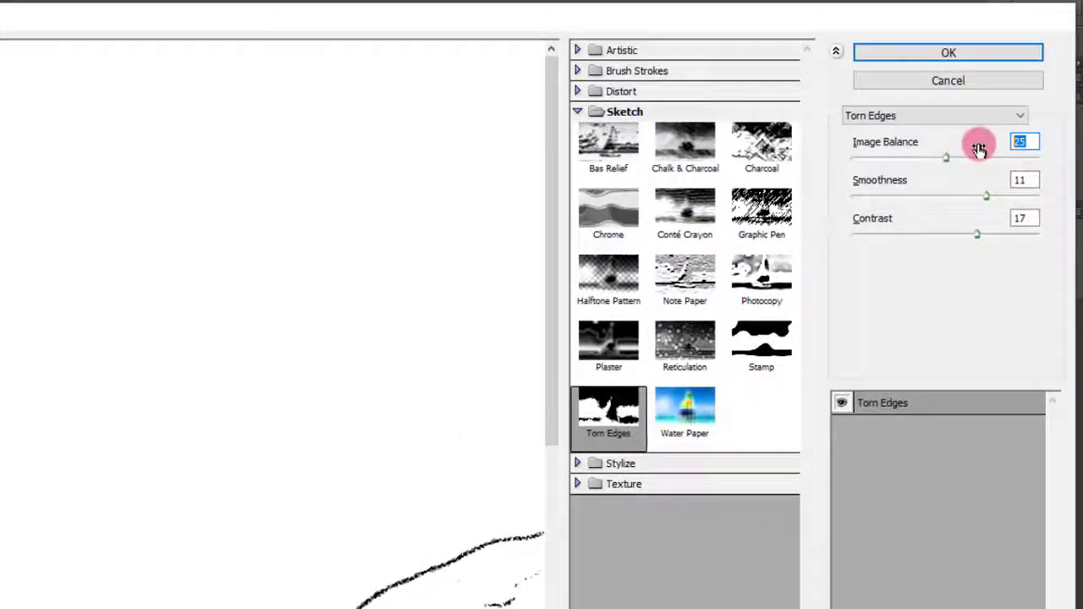
type("50")
left_click(1028, 176)
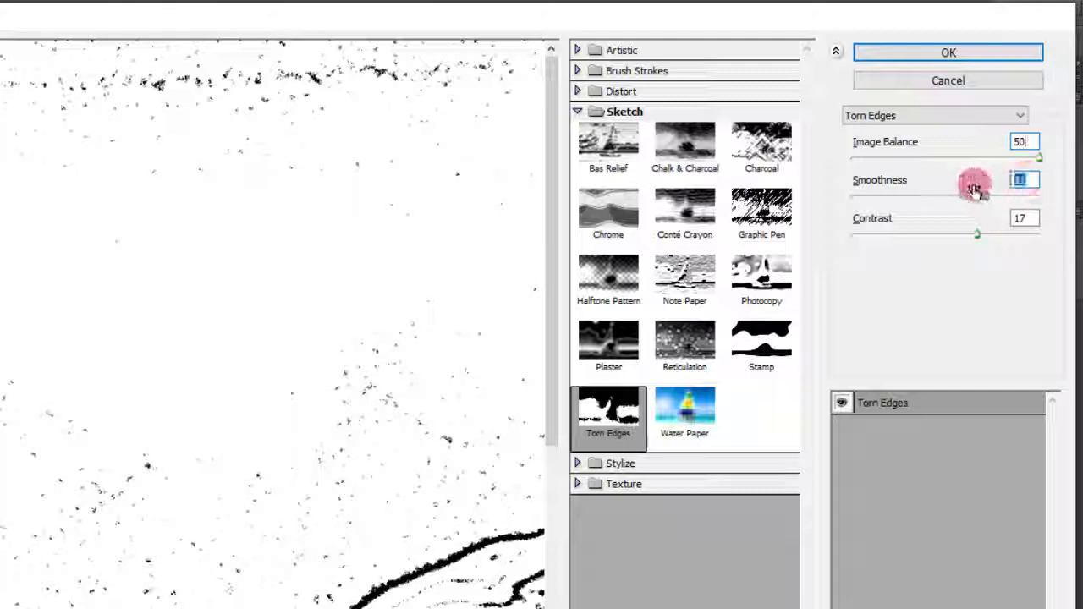
type("9")
left_click(1024, 217)
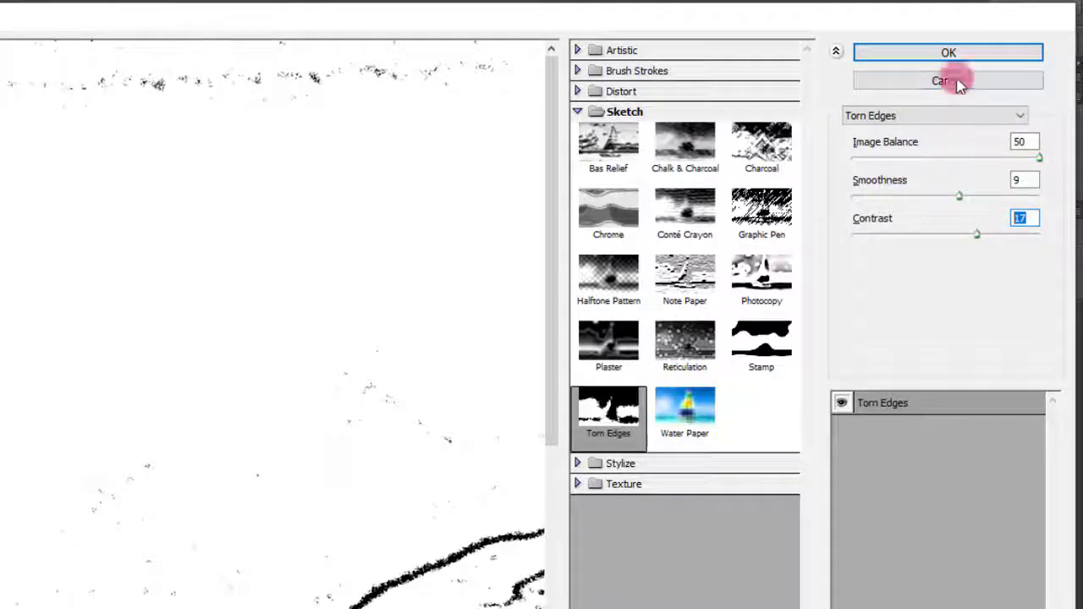
left_click(947, 51)
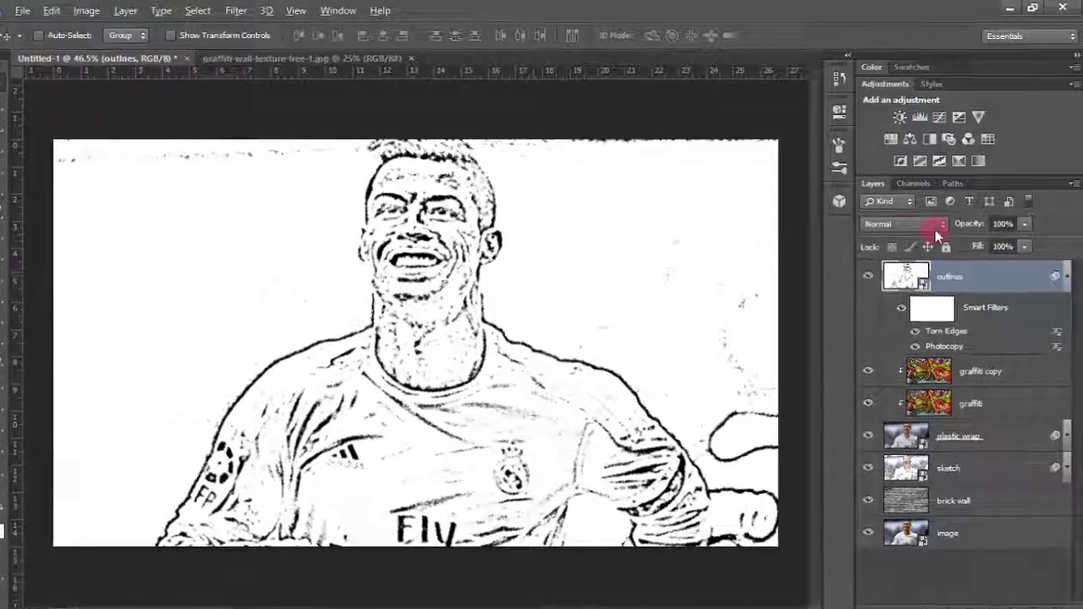
Set the outlines layer to Multiply and collapse its Smart Filters list.
left_click(931, 219)
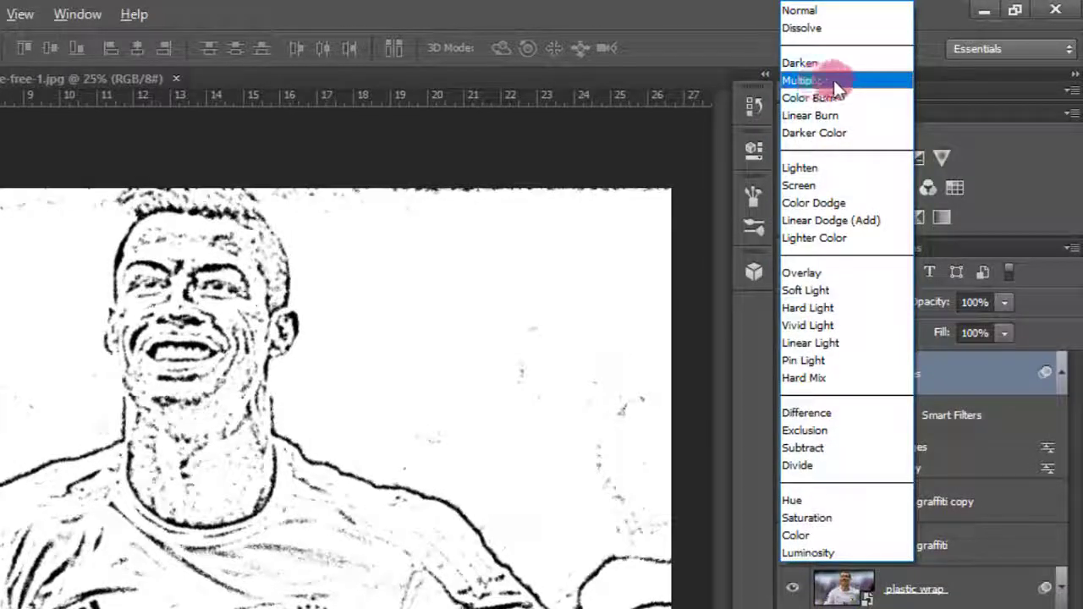
left_click(834, 81)
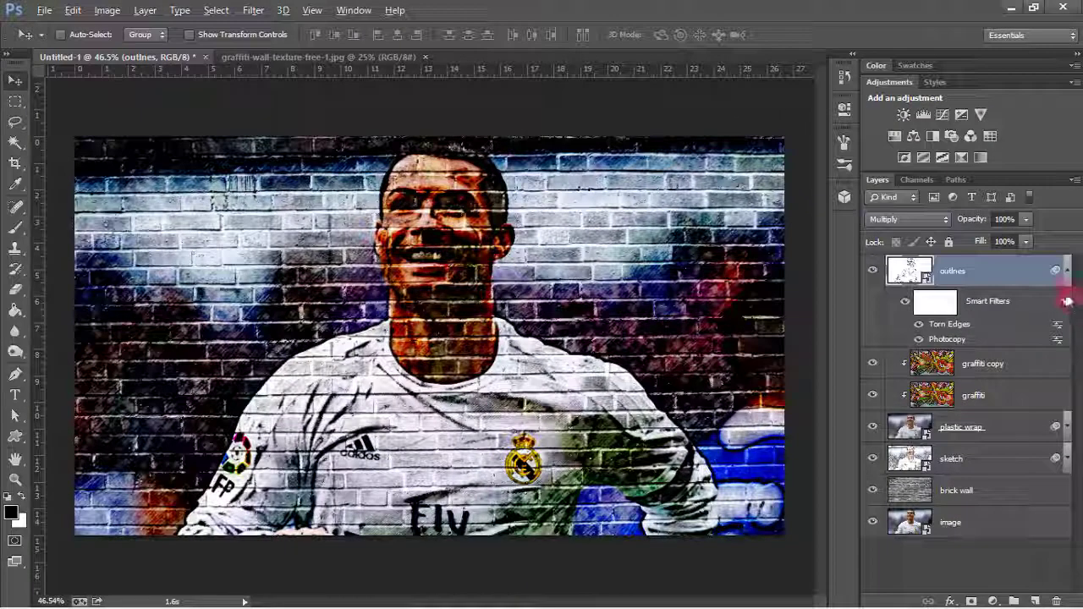
left_click(1070, 274)
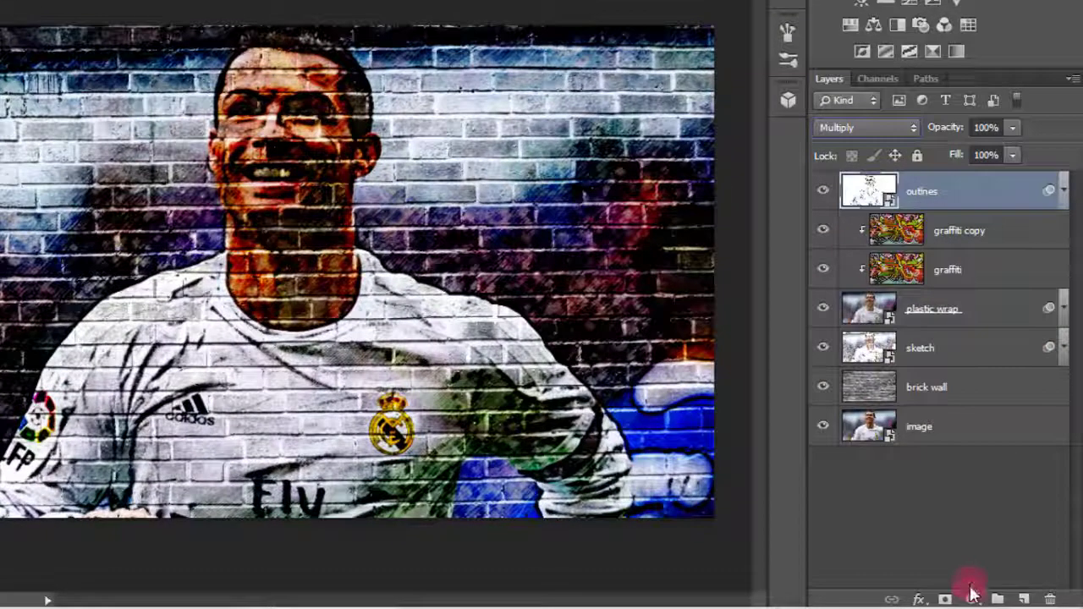
Add a Brightness/Contrast adjustment layer with brightness 15 and contrast -15.
left_click(970, 594)
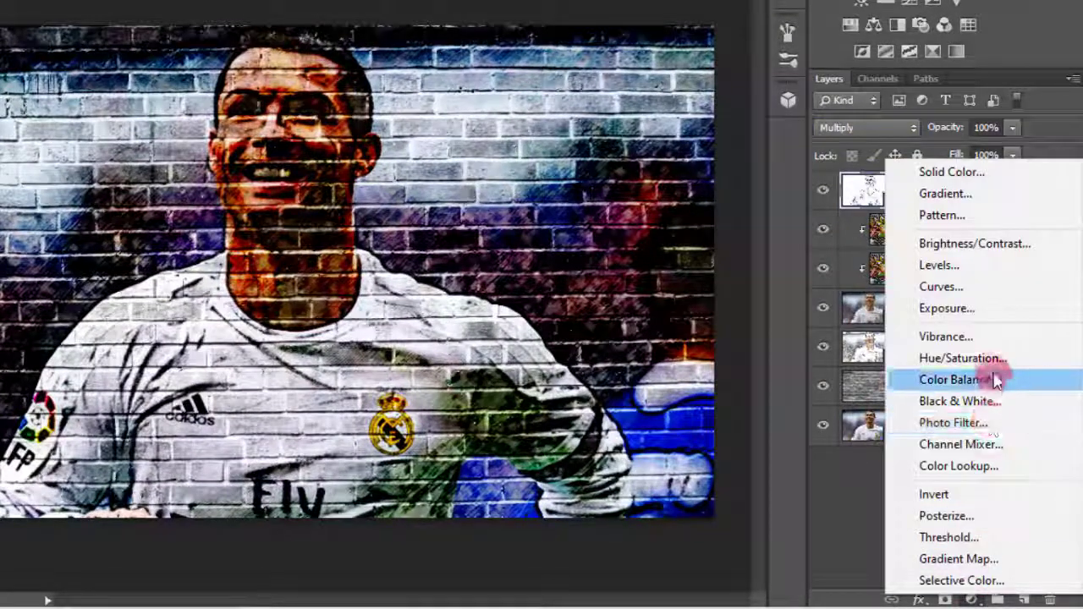
left_click(997, 243)
left_click(721, 74)
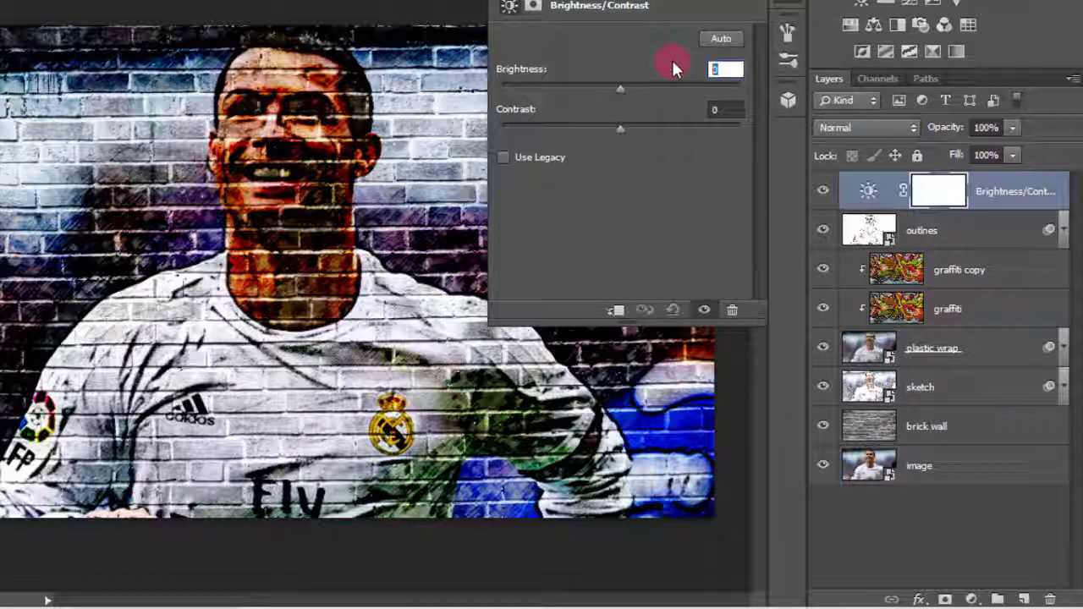
type("15")
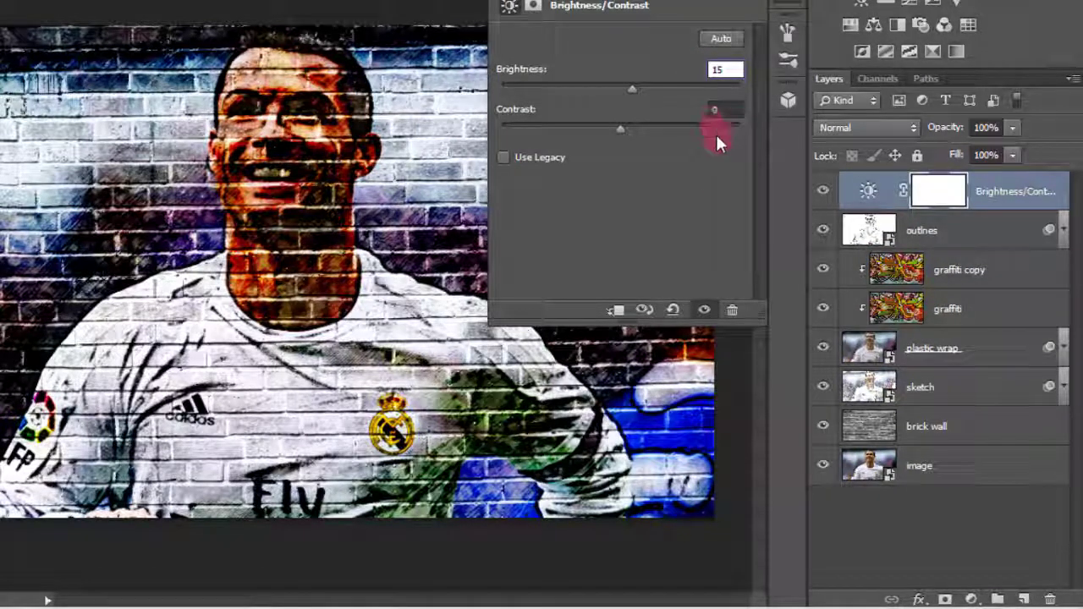
left_click(728, 111)
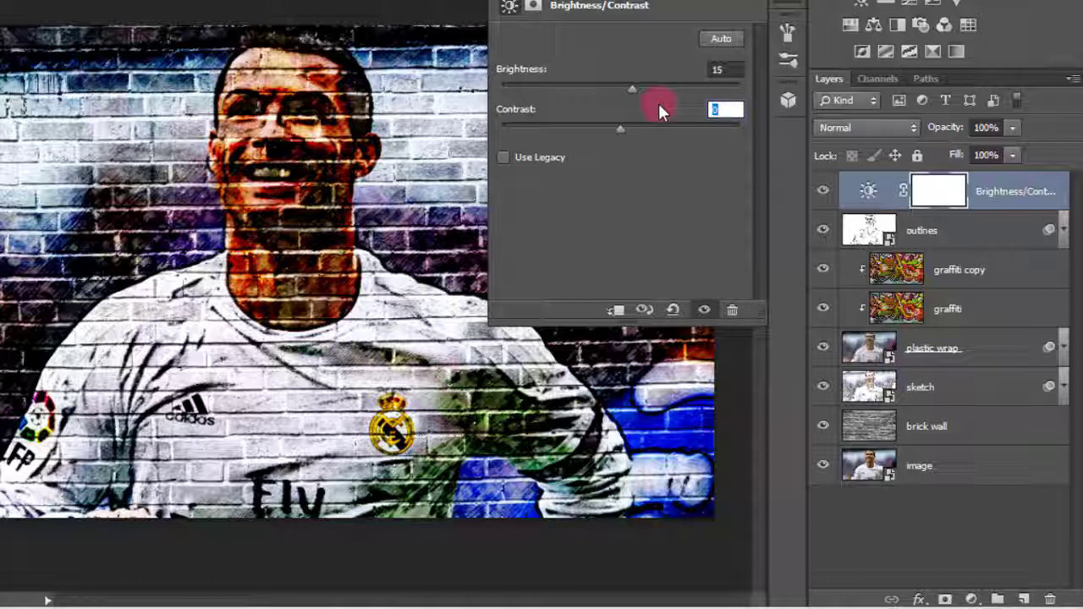
type("-15")
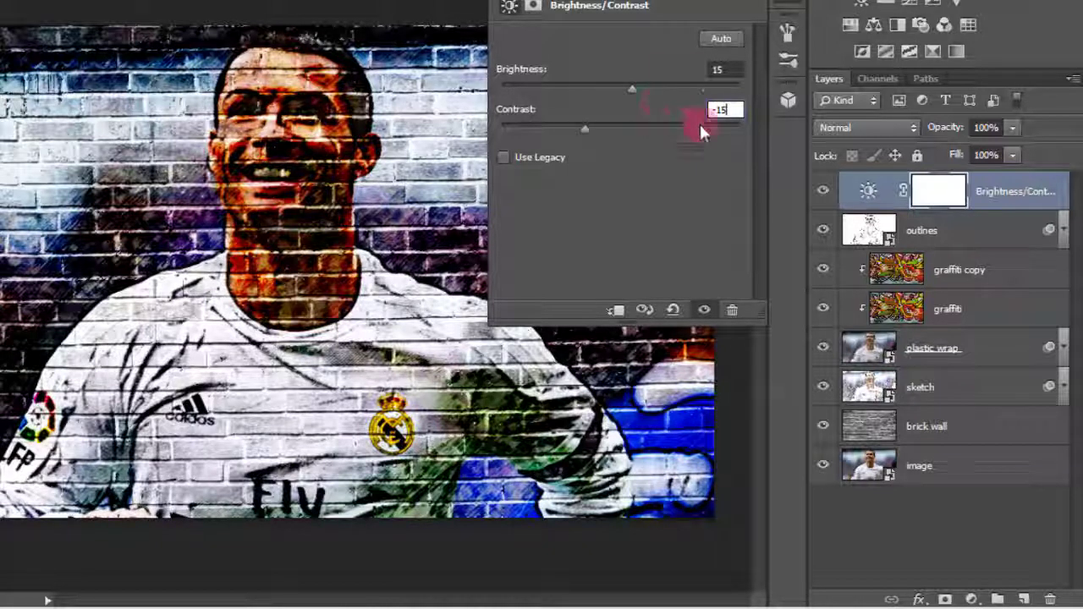
key("Return")
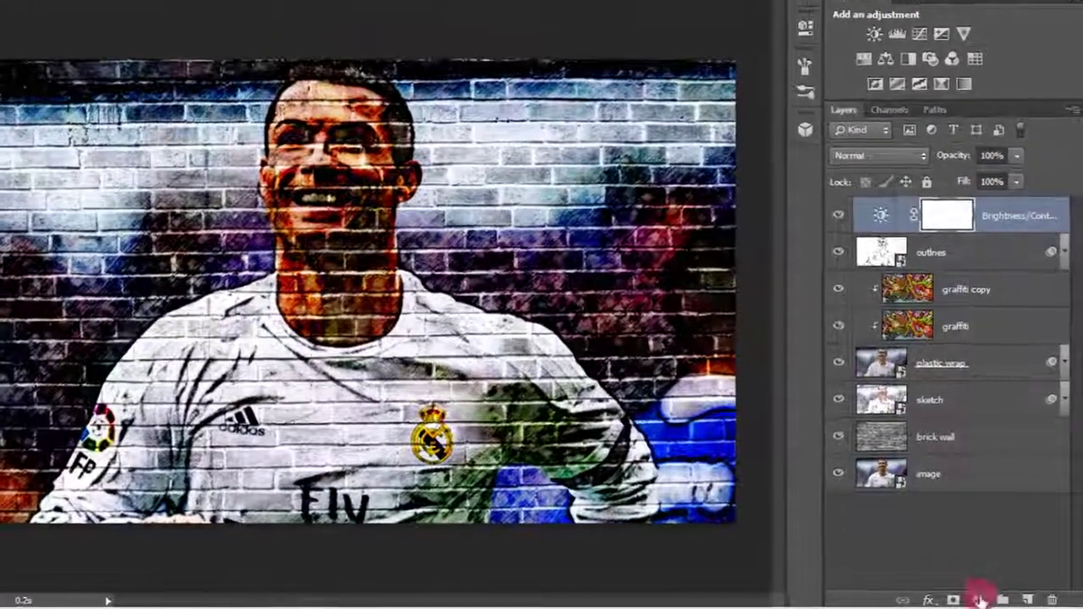
Add a Vibrance adjustment layer with vibrance 50 and saturation 20.
left_click(979, 597)
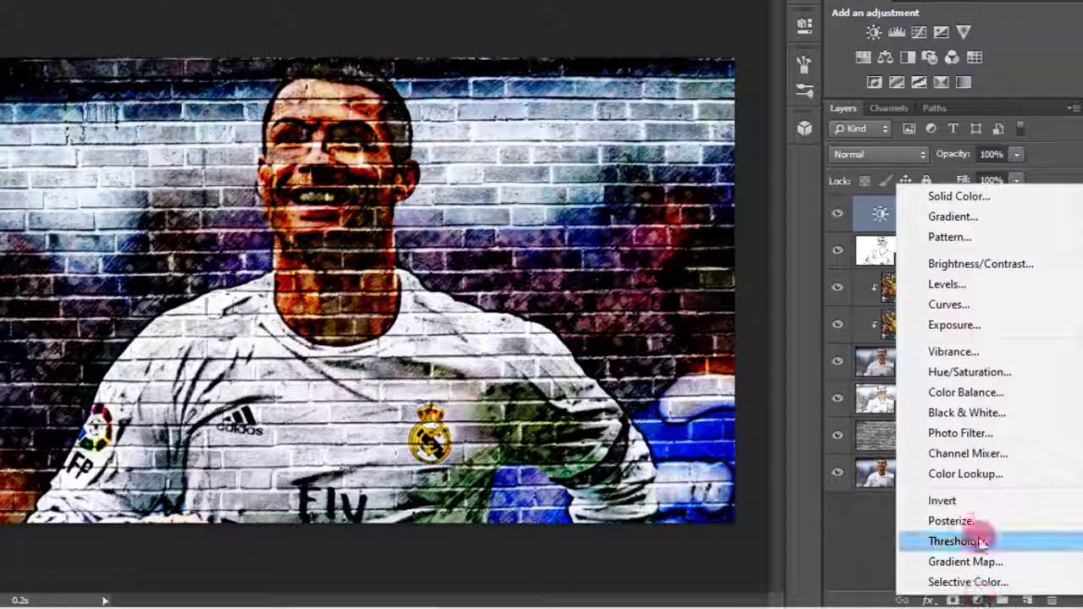
left_click(955, 354)
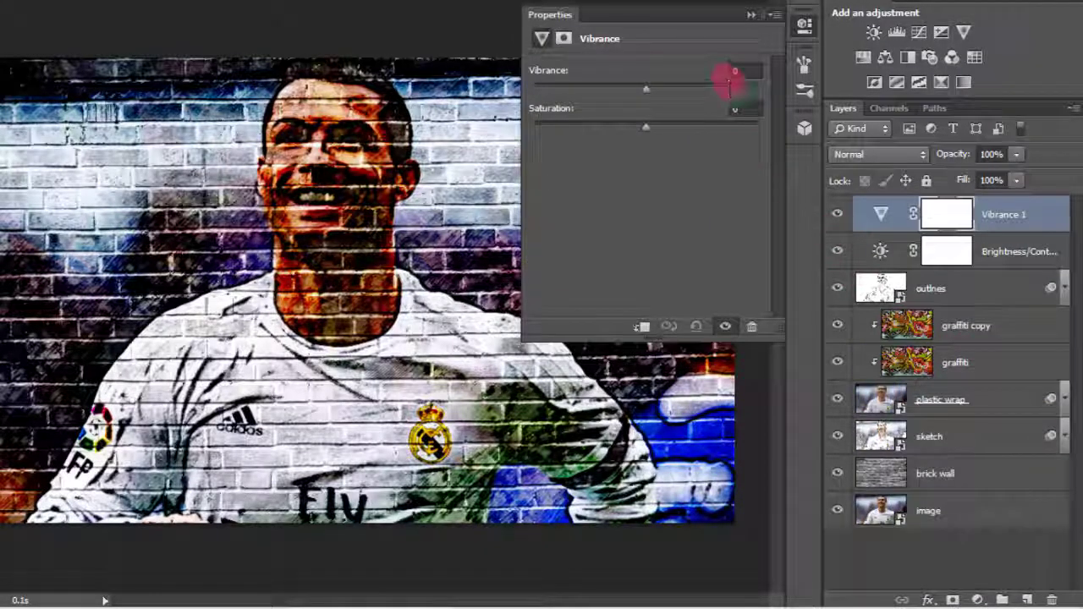
type("50")
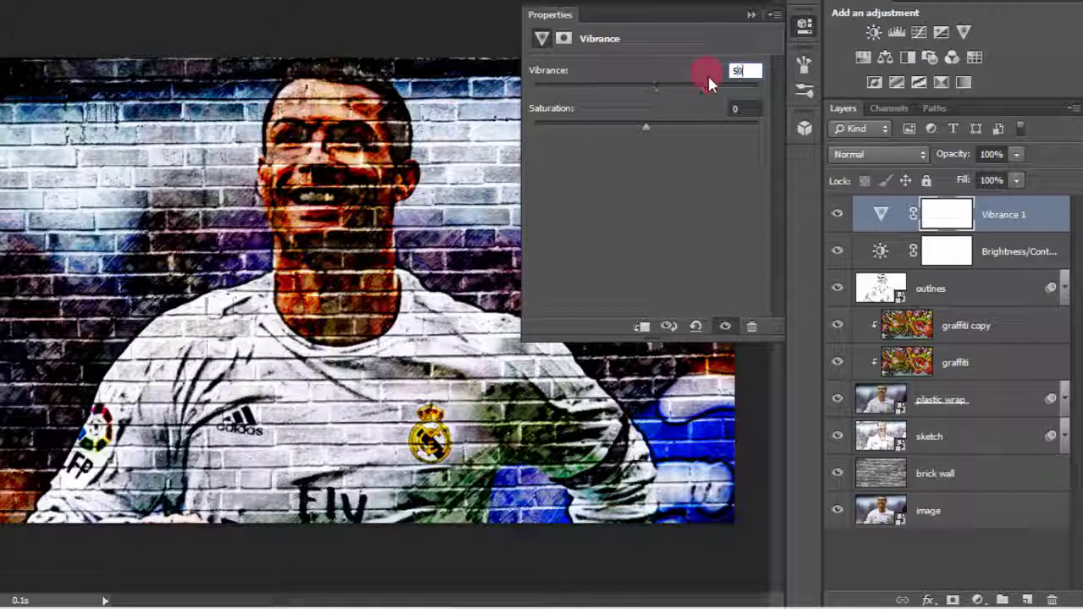
left_click(743, 108)
type("2")
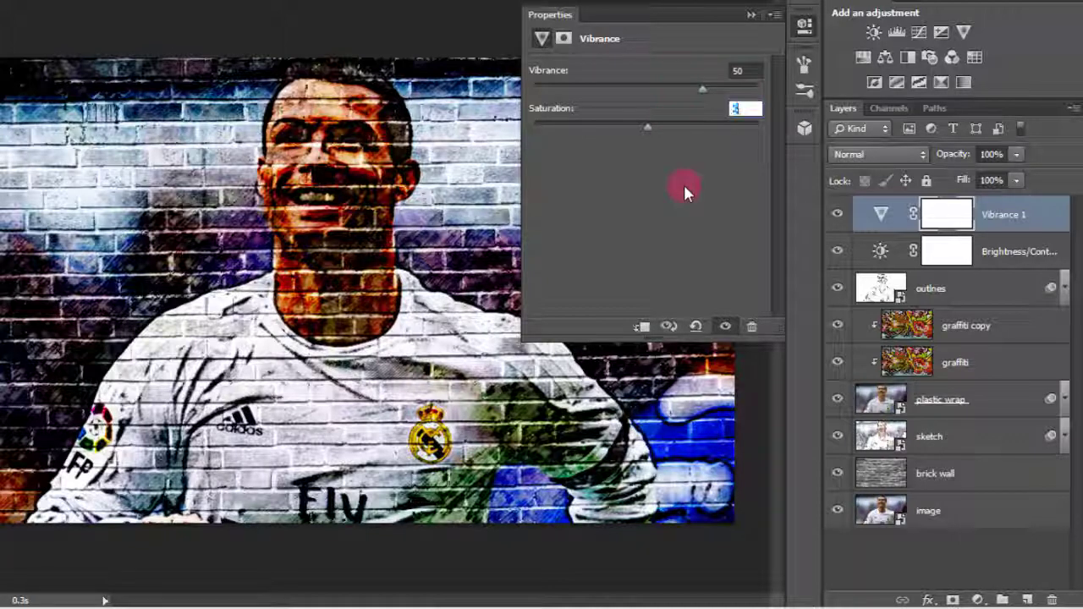
type("0")
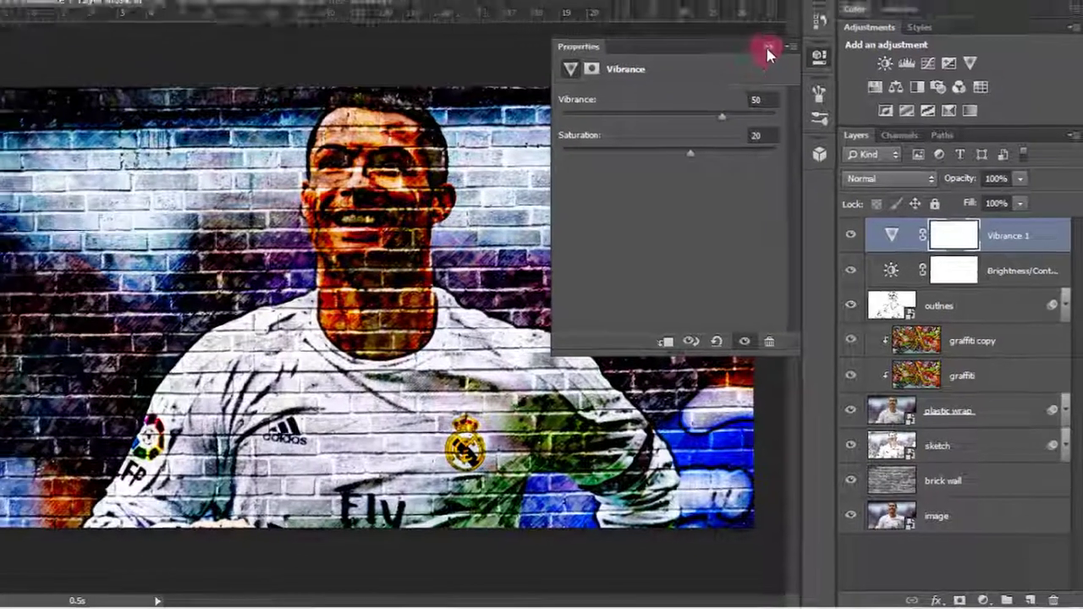
left_click(751, 15)
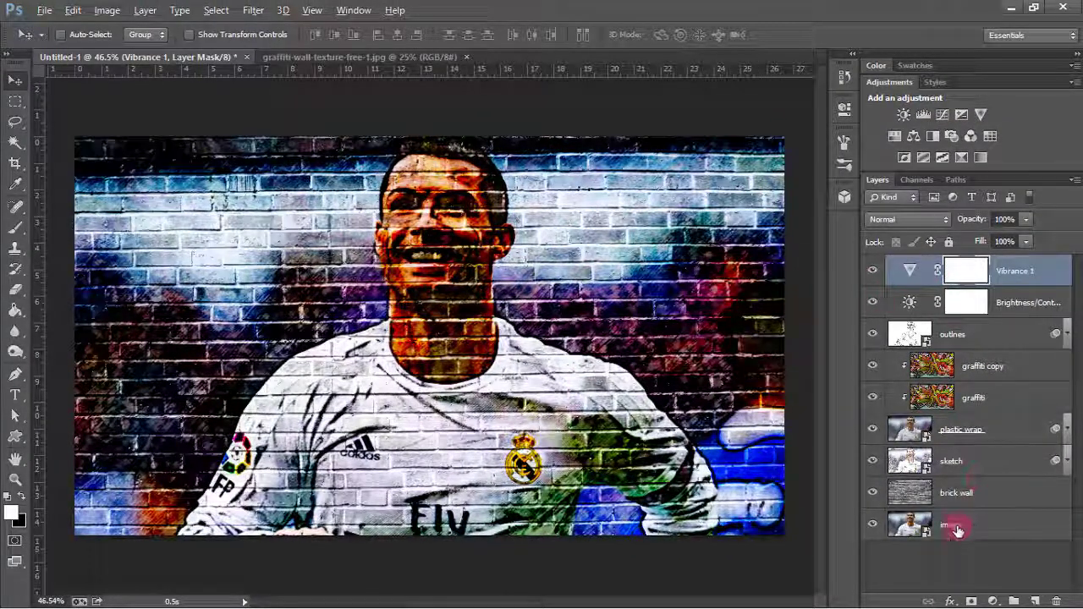
Open image.psb, close the graffiti texture, and bring the teal-kit player photo into it.
double_click(910, 525)
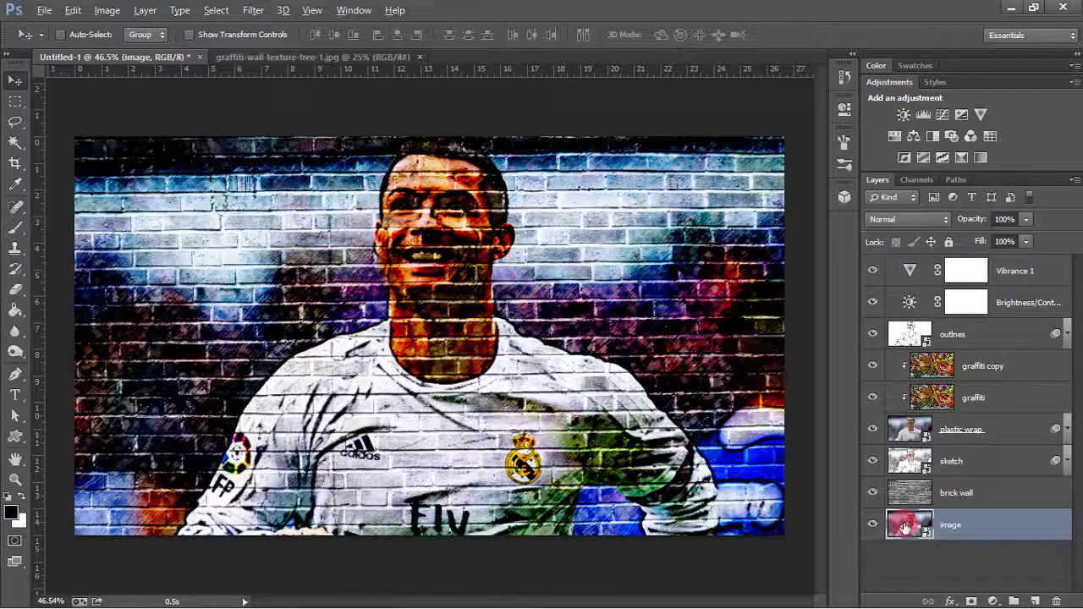
left_click(398, 56)
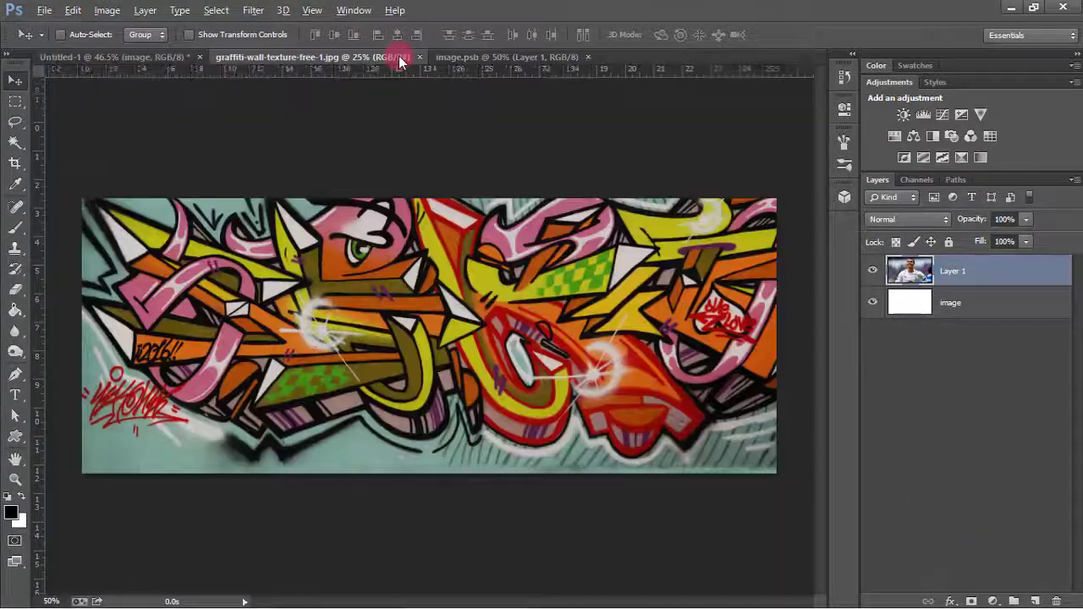
left_click(419, 56)
scroll(518, 254, "down", 2)
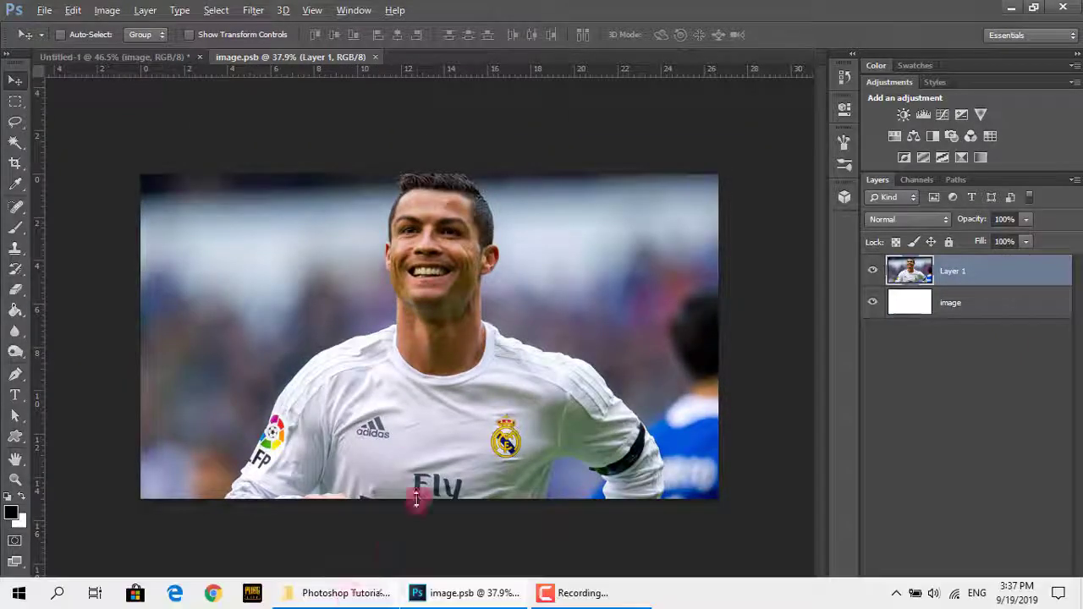
mouse_move(336, 593)
left_click(390, 521)
mouse_move(267, 174)
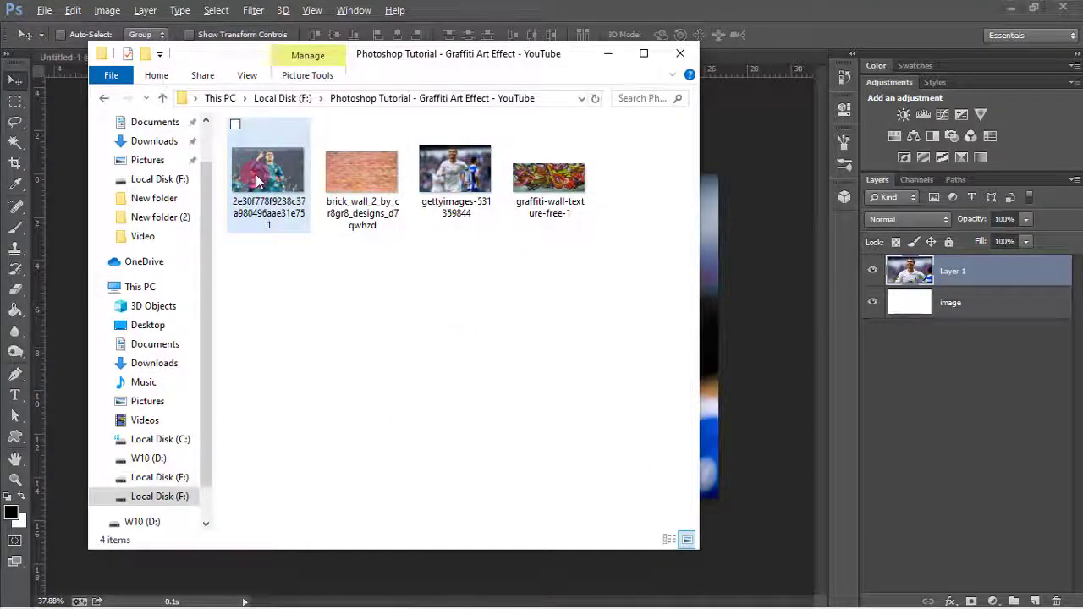
left_click_drag(256, 180, 631, 215)
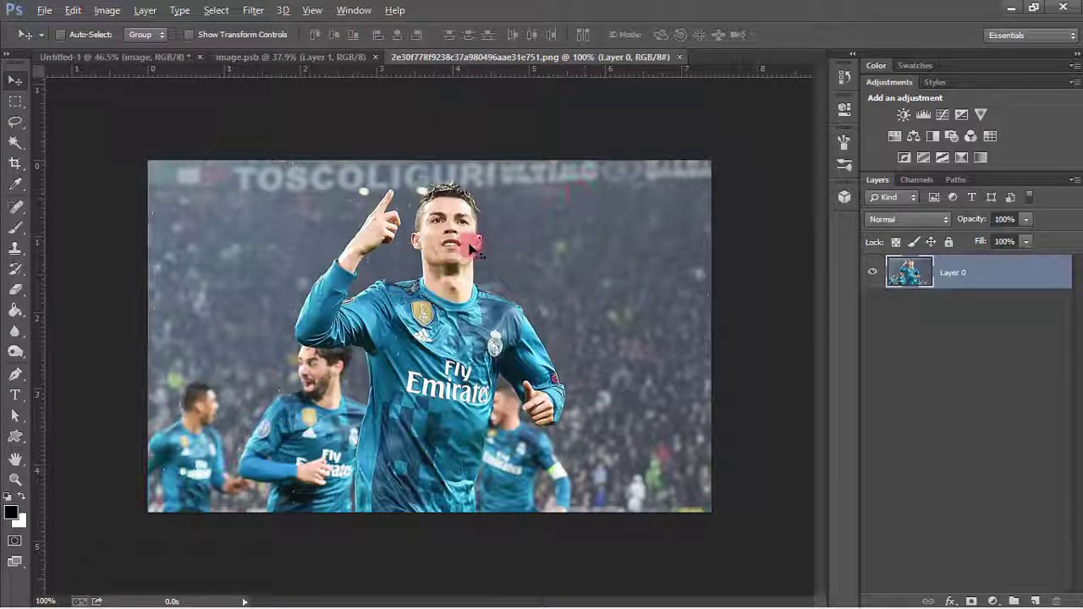
mouse_move(467, 235)
left_mouse_down()
mouse_move(356, 54)
mouse_move(439, 219)
left_mouse_up()
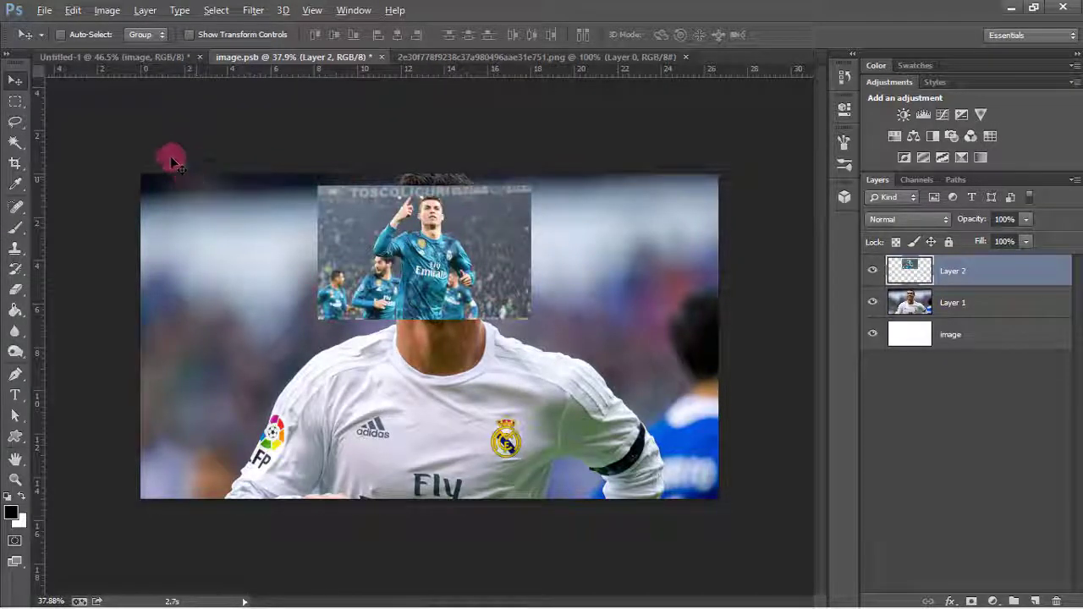
Free Transform the teal-kit photo to about 336% and position it to fill the canvas.
left_click(72, 11)
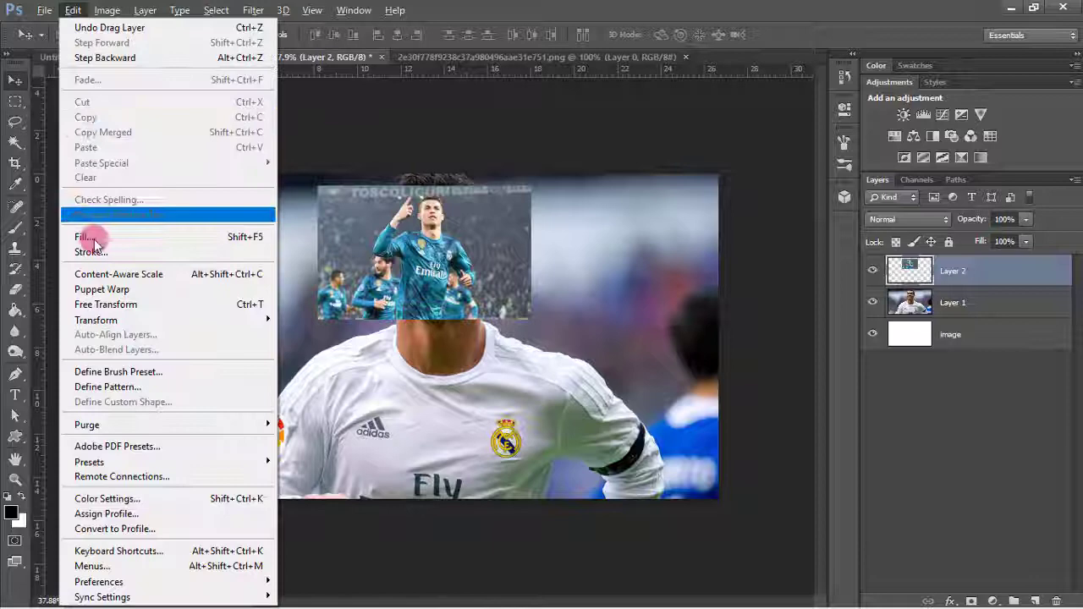
left_click(105, 305)
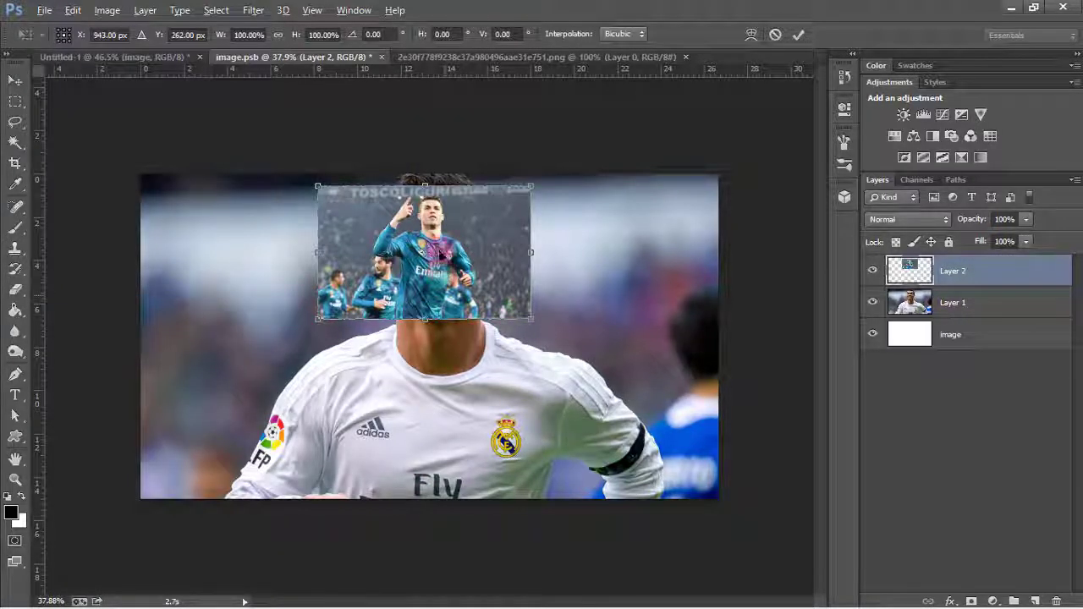
left_click_drag(441, 252, 444, 347)
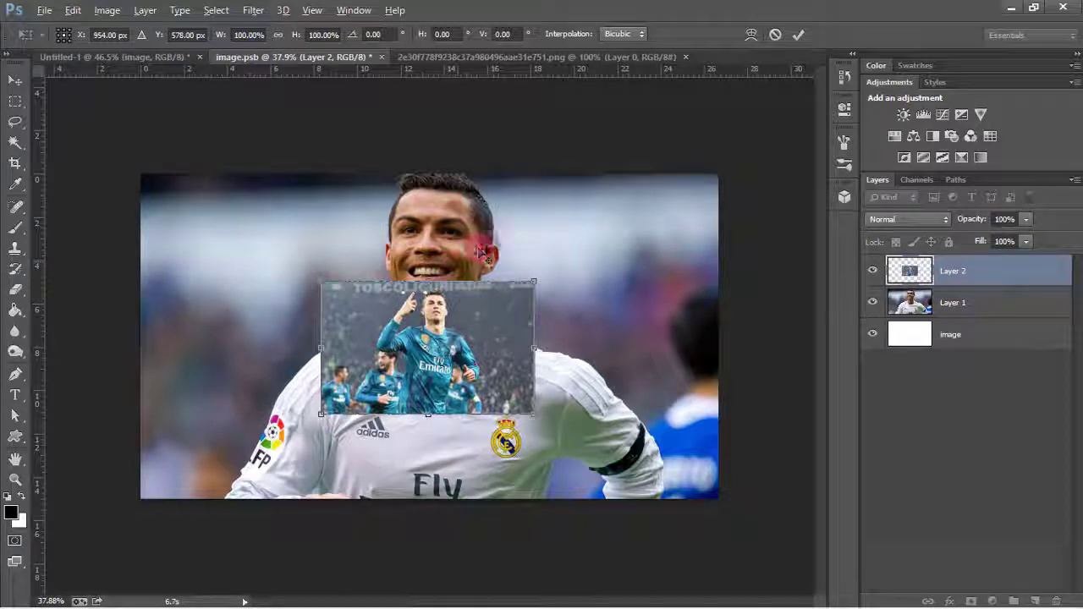
left_click_drag(533, 282, 554, 276)
left_click_drag(637, 252, 764, 195)
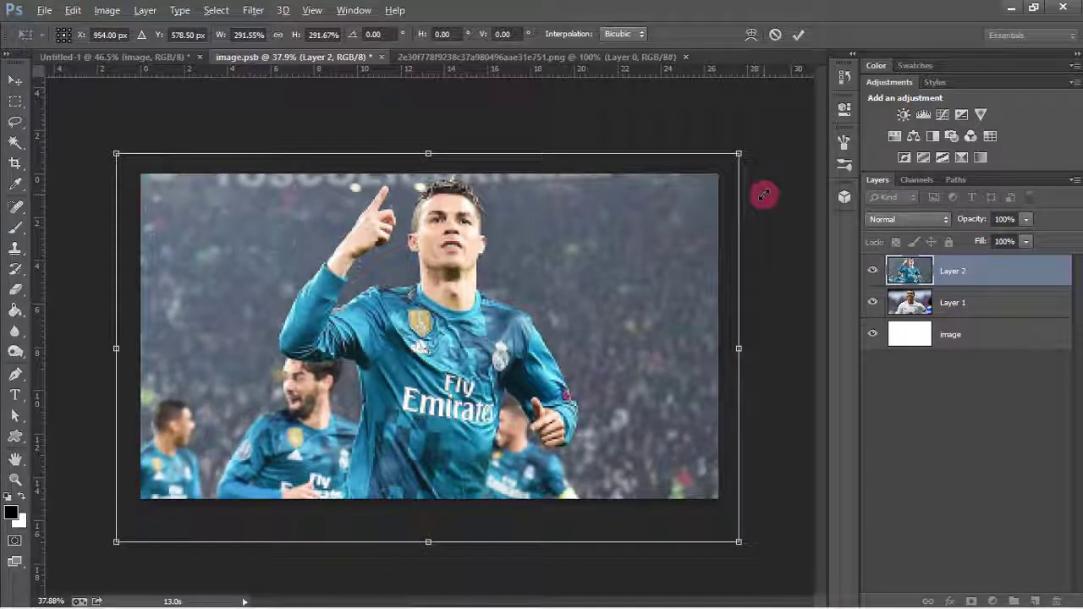
left_click_drag(740, 154, 752, 147)
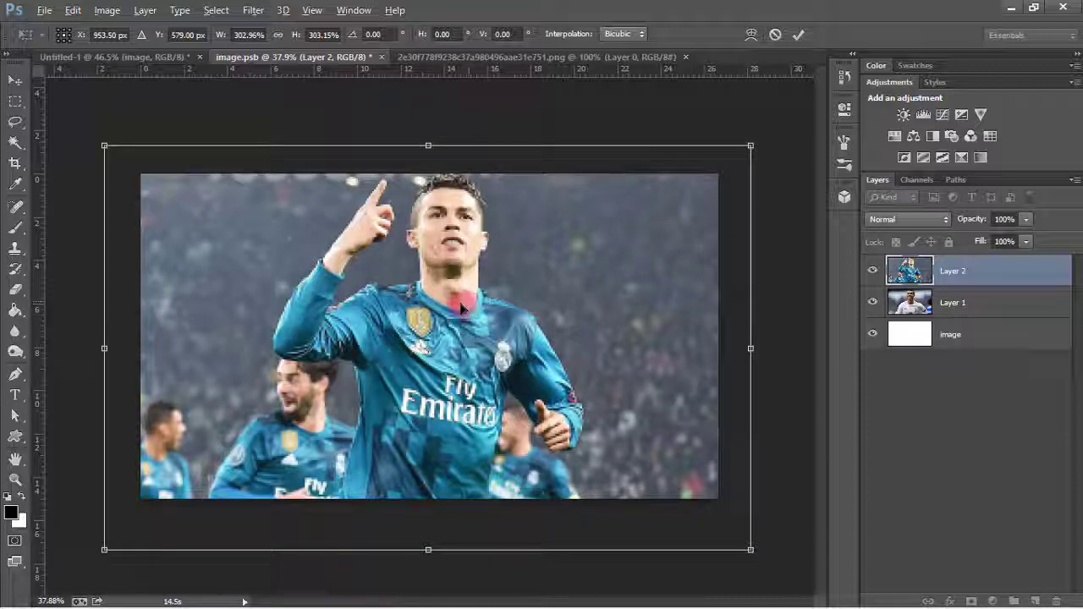
left_click_drag(533, 276, 494, 316)
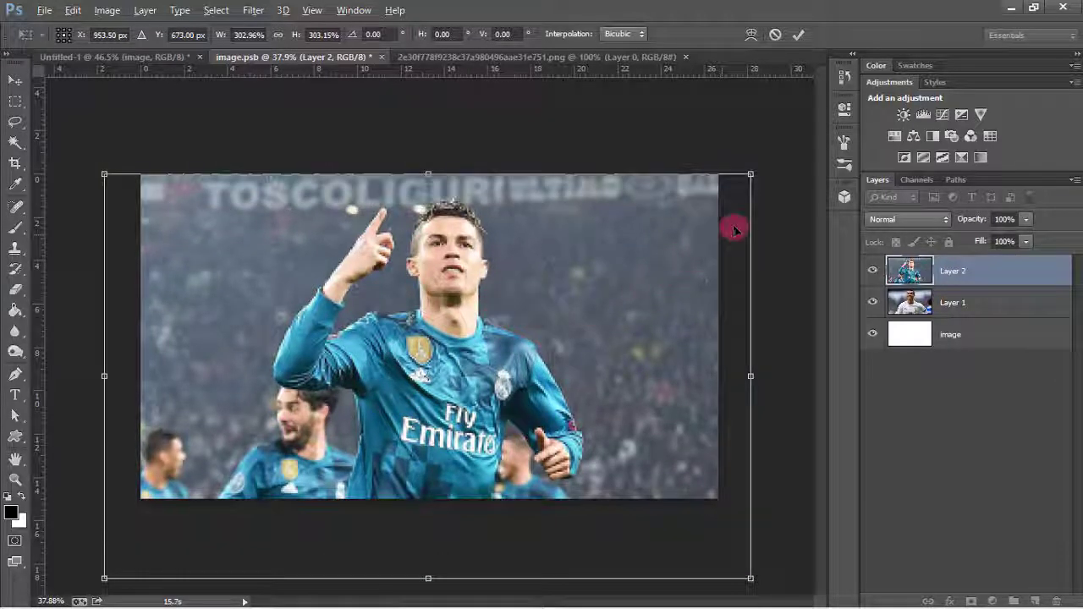
left_click_drag(751, 175, 776, 139)
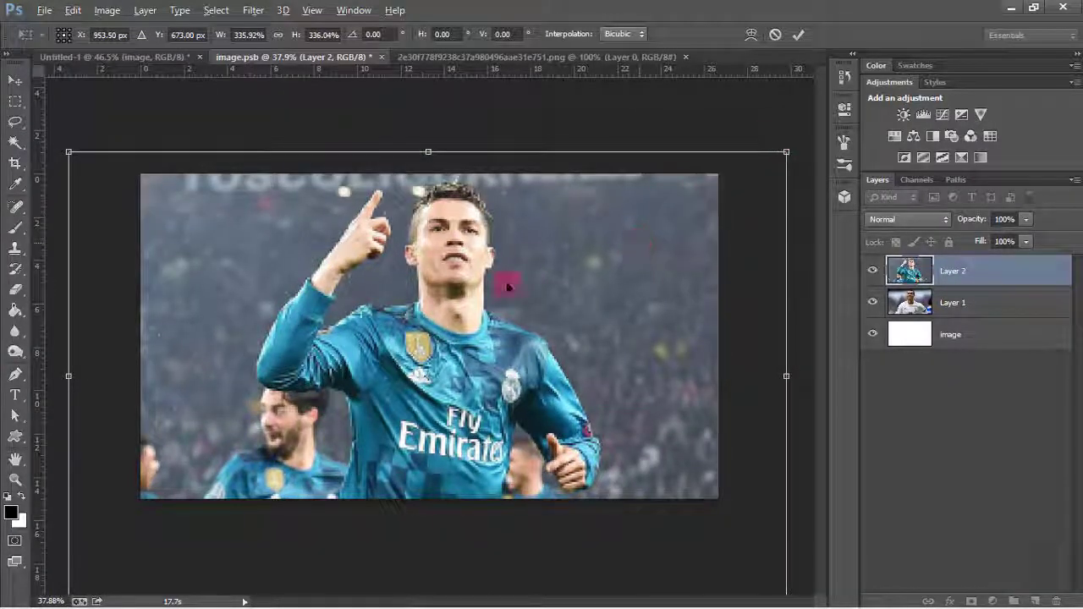
left_click_drag(508, 288, 516, 293)
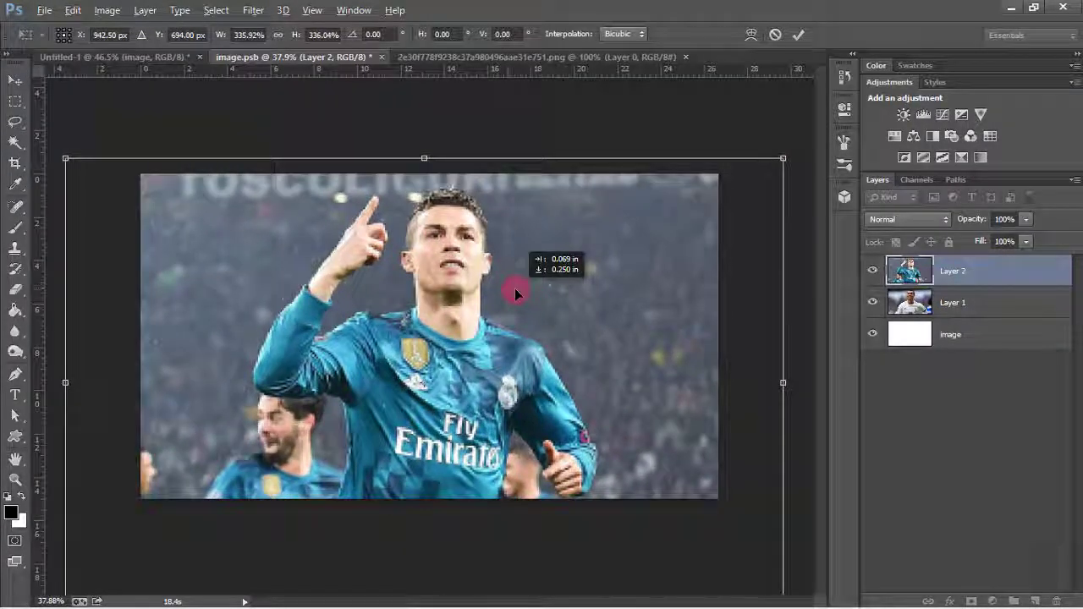
left_click(799, 34)
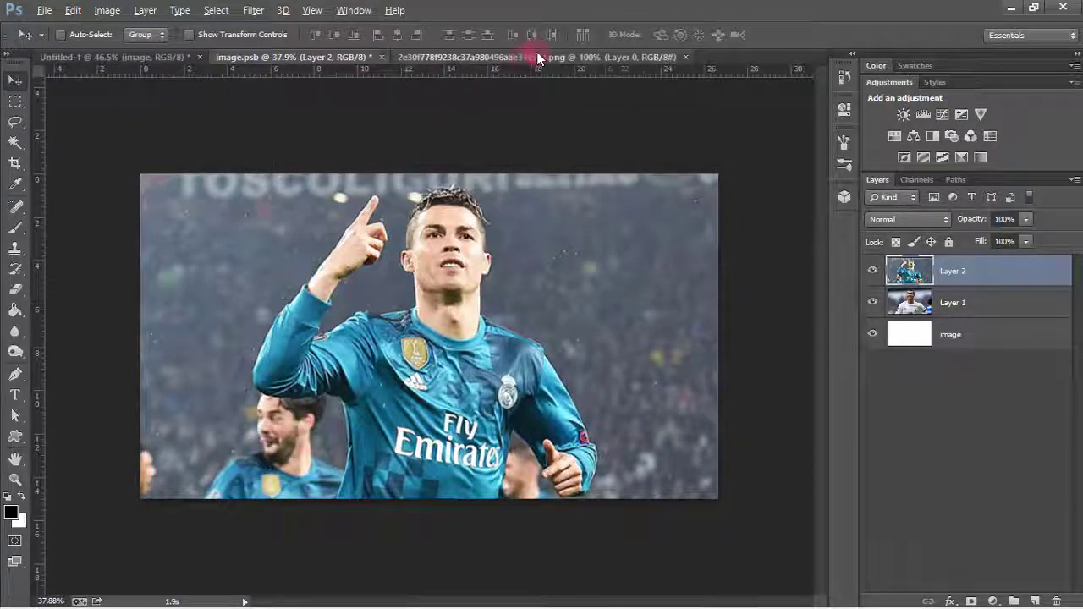
Close the teal-kit source photo, then save and close image.psb to update Untitled-1.
left_click(644, 58)
left_click(686, 57)
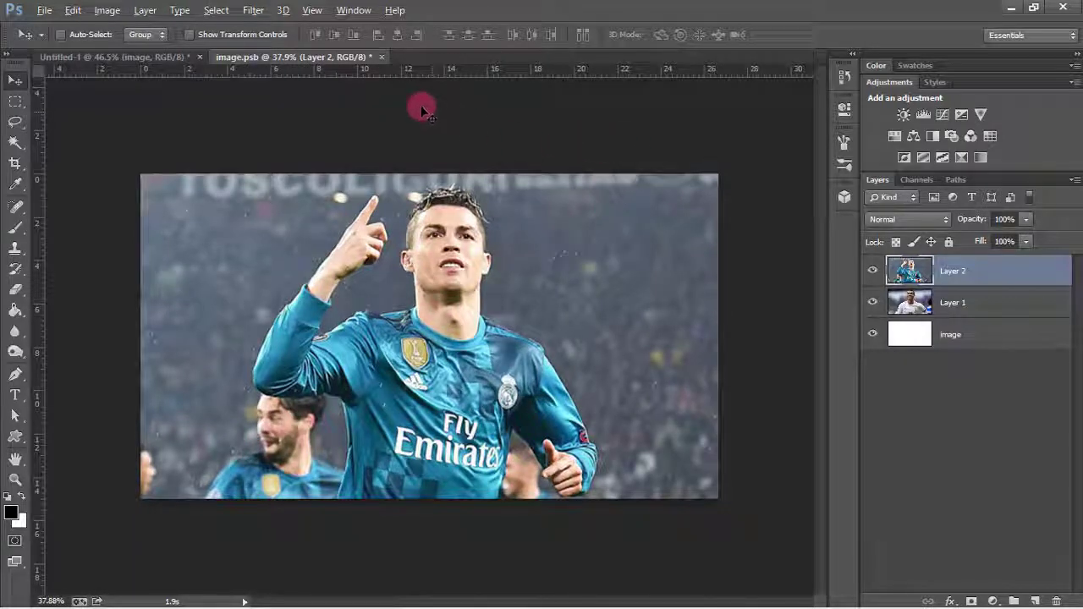
left_click(381, 56)
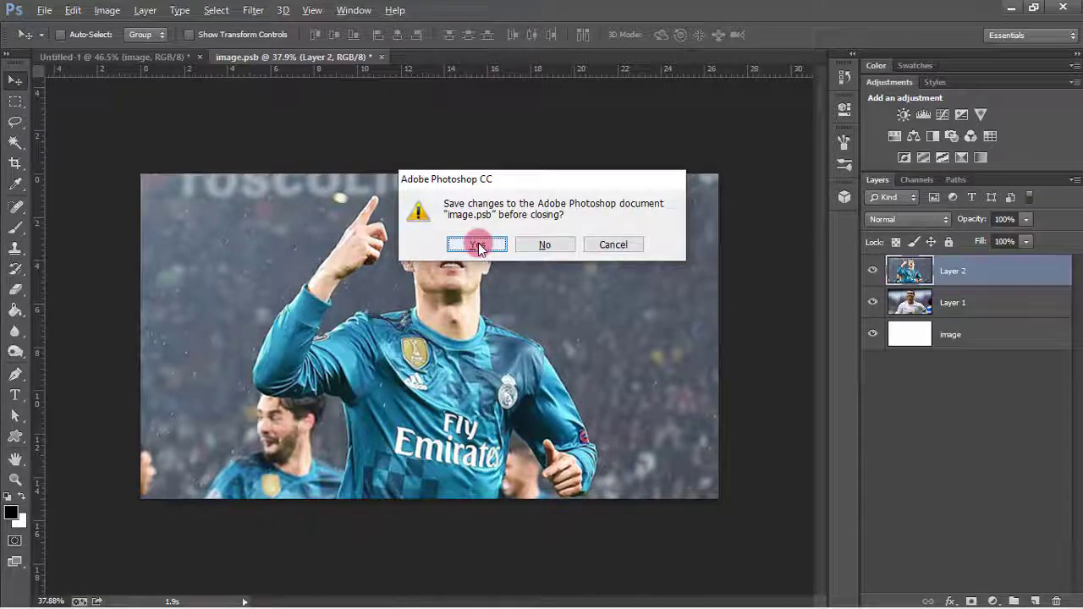
left_click(478, 245)
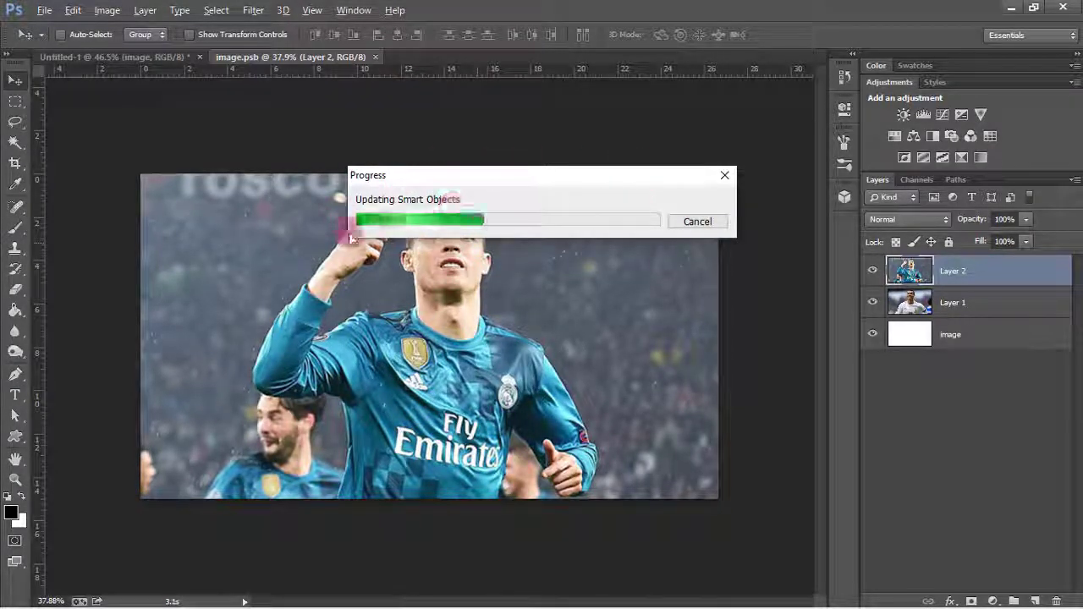
key("ctrl+w")
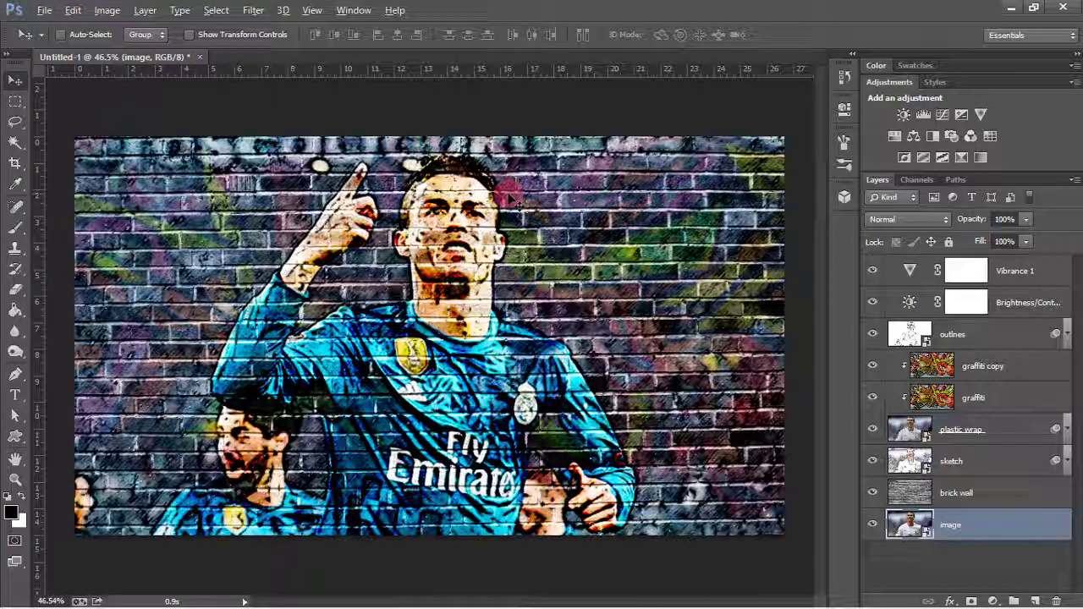
Open image.psb and drag the wp3871123 Jeep-kit player photo into it.
double_click(913, 525)
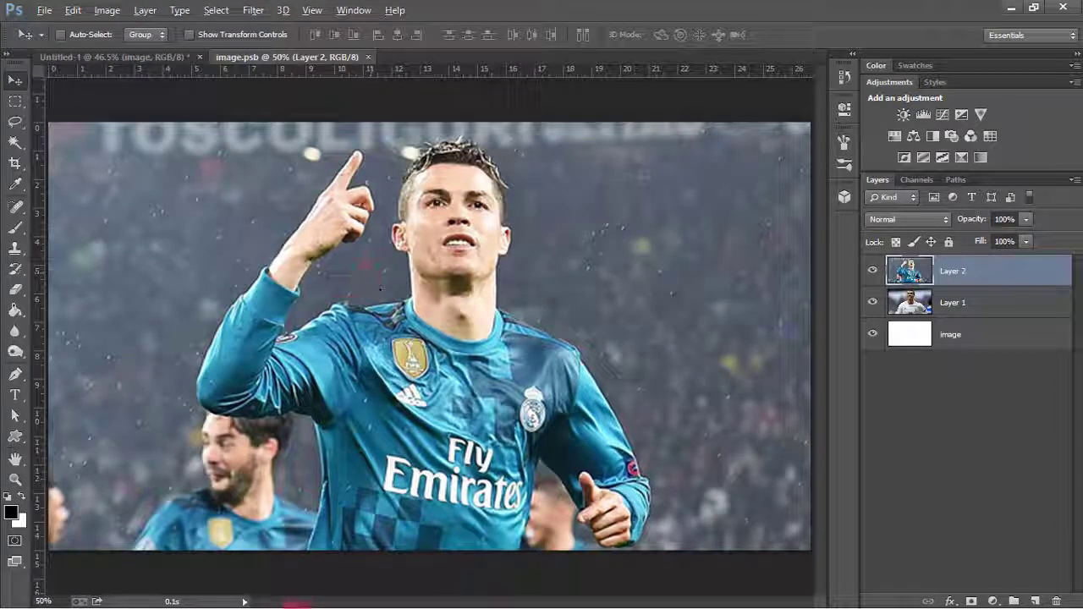
mouse_move(296, 604)
left_click(324, 543)
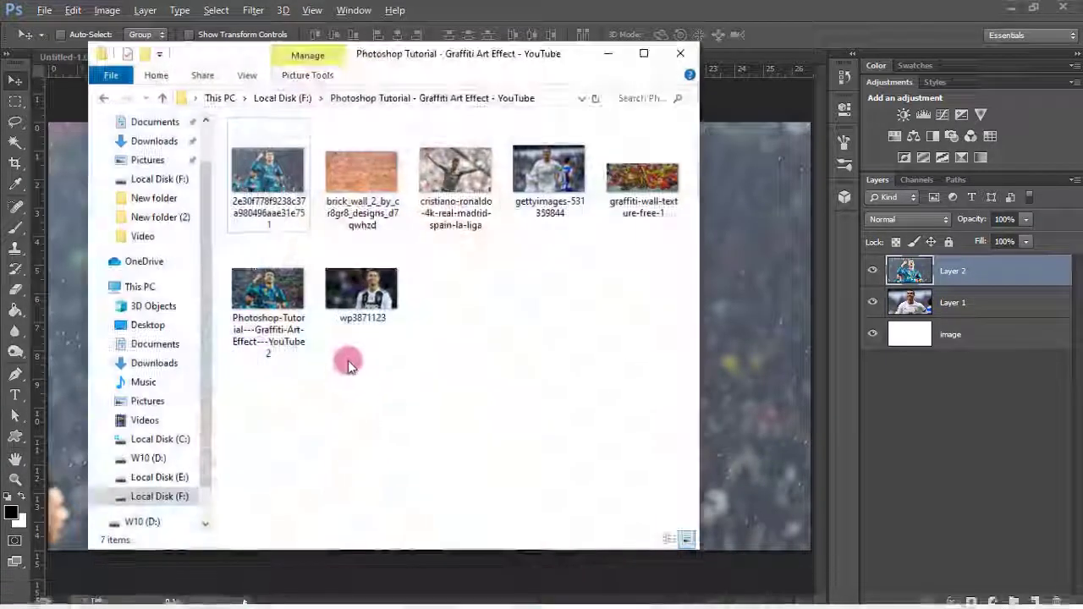
mouse_move(362, 292)
left_mouse_down()
mouse_move(766, 59)
mouse_move(726, 113)
left_mouse_up()
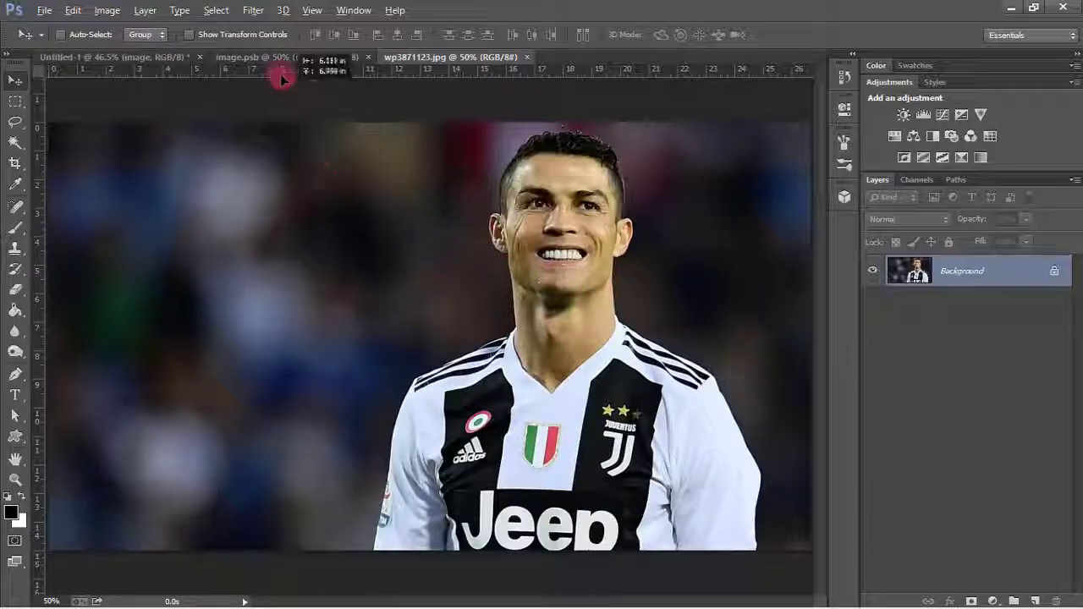
mouse_move(390, 228)
left_mouse_down()
mouse_move(325, 148)
mouse_move(476, 343)
left_mouse_up()
key("ctrl+minus")
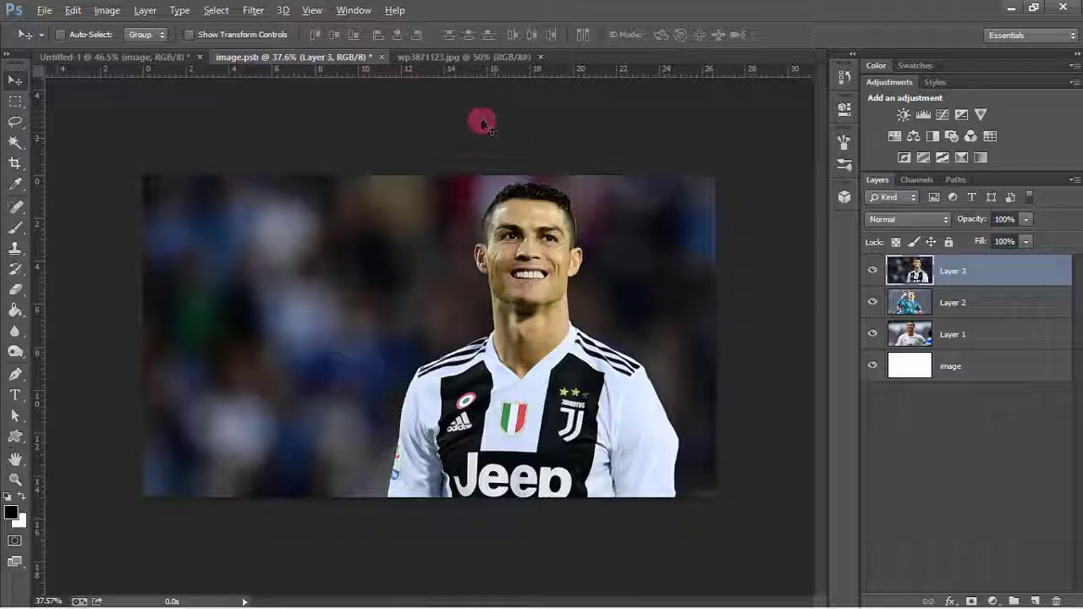
Close the wp3871123 JPG, save and close image.psb, then reopen the smart object.
left_click(512, 56)
left_click(540, 57)
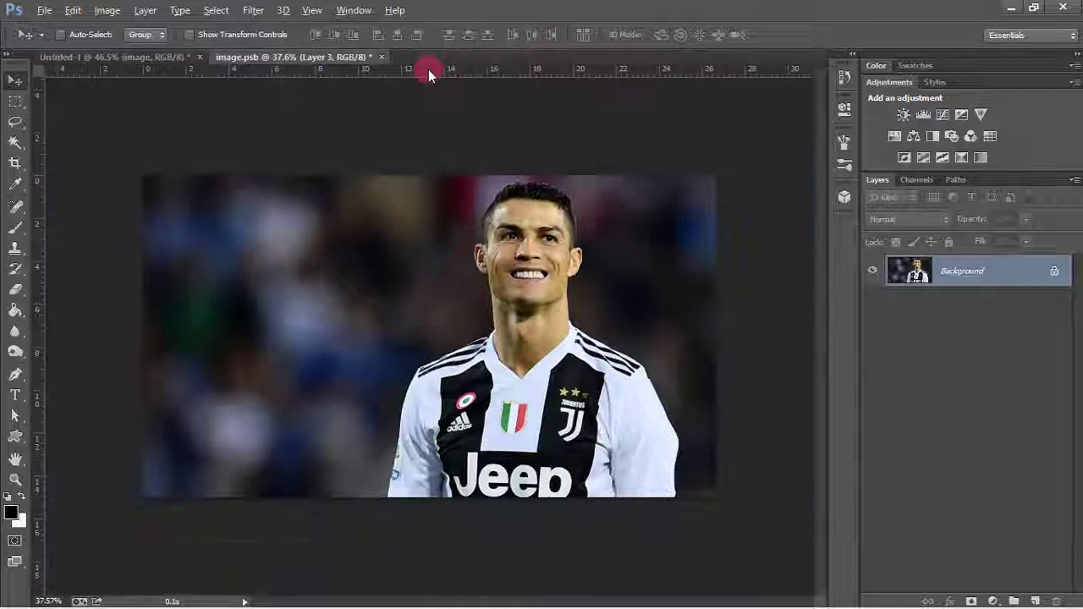
left_click(378, 58)
left_click(480, 243)
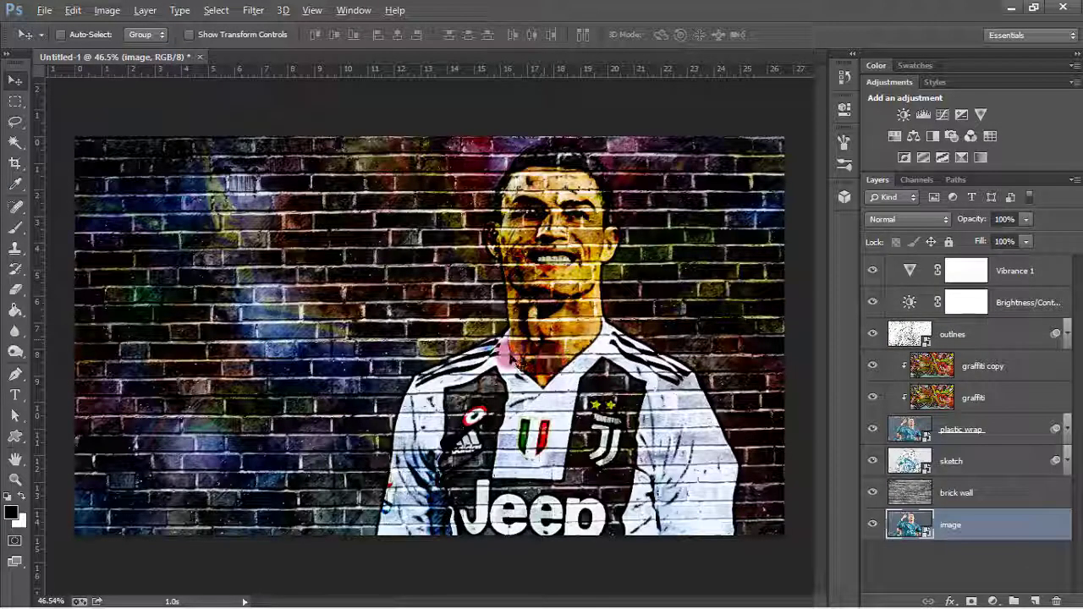
double_click(909, 531)
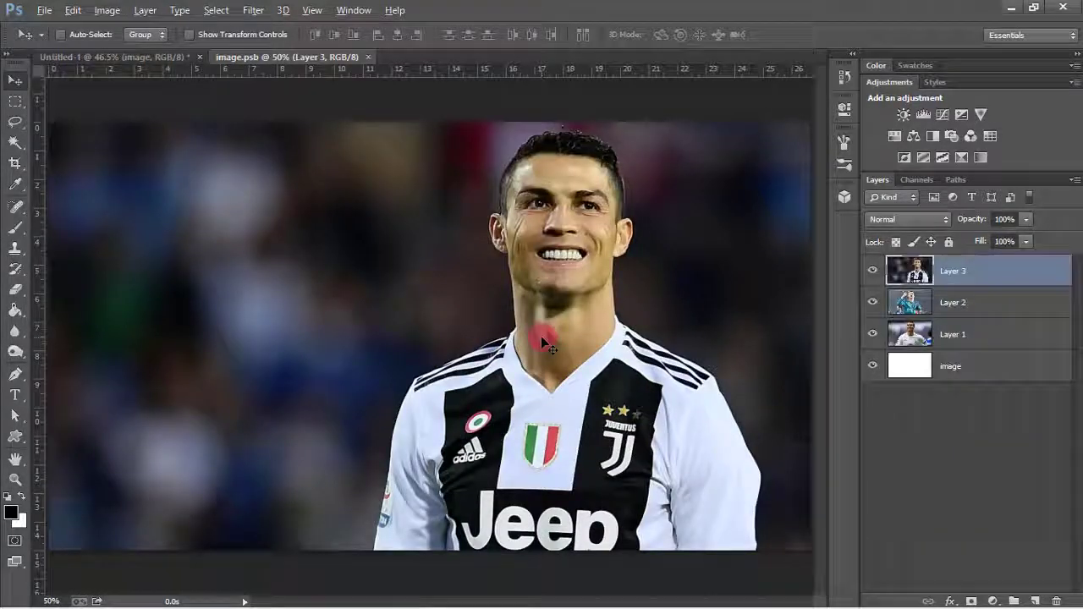
Open the cristiano-ronaldo grey-shirt photo and copy it into image.psb as a new layer.
left_click(290, 600)
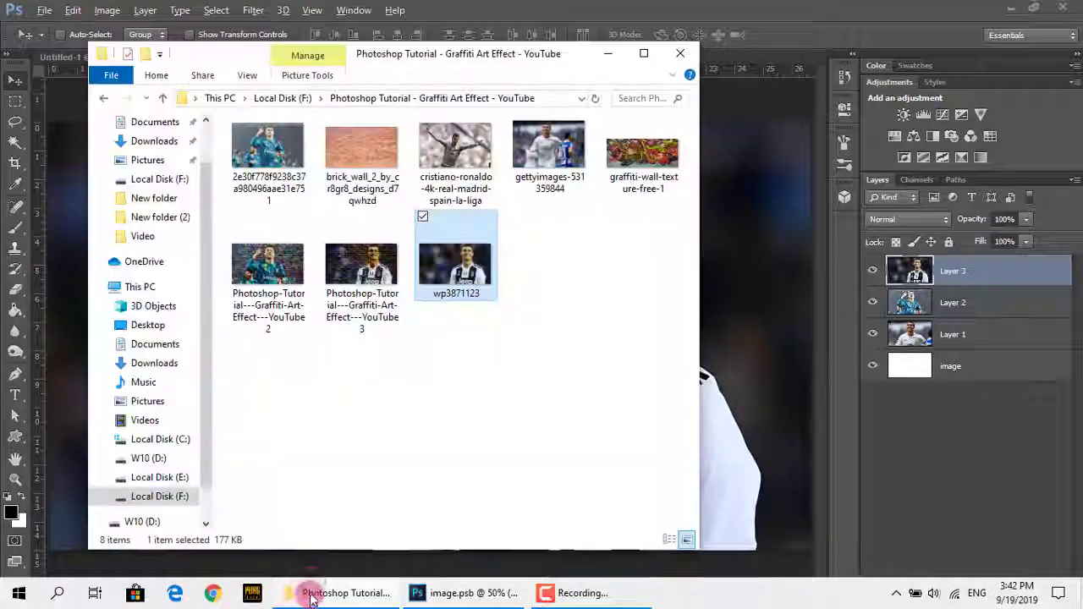
left_click_drag(456, 160, 744, 57)
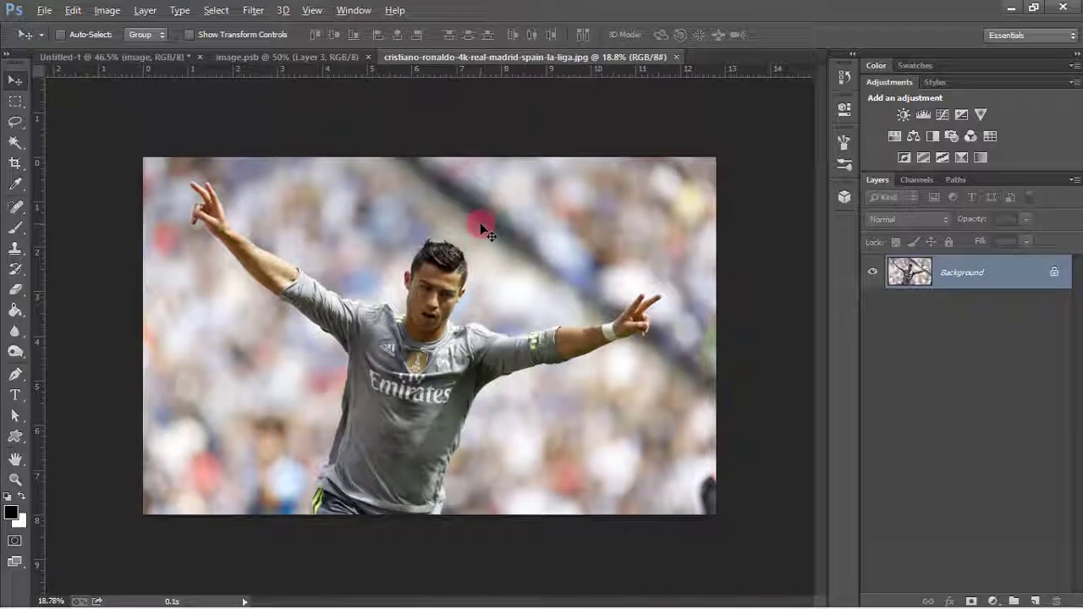
left_click_drag(481, 228, 370, 158)
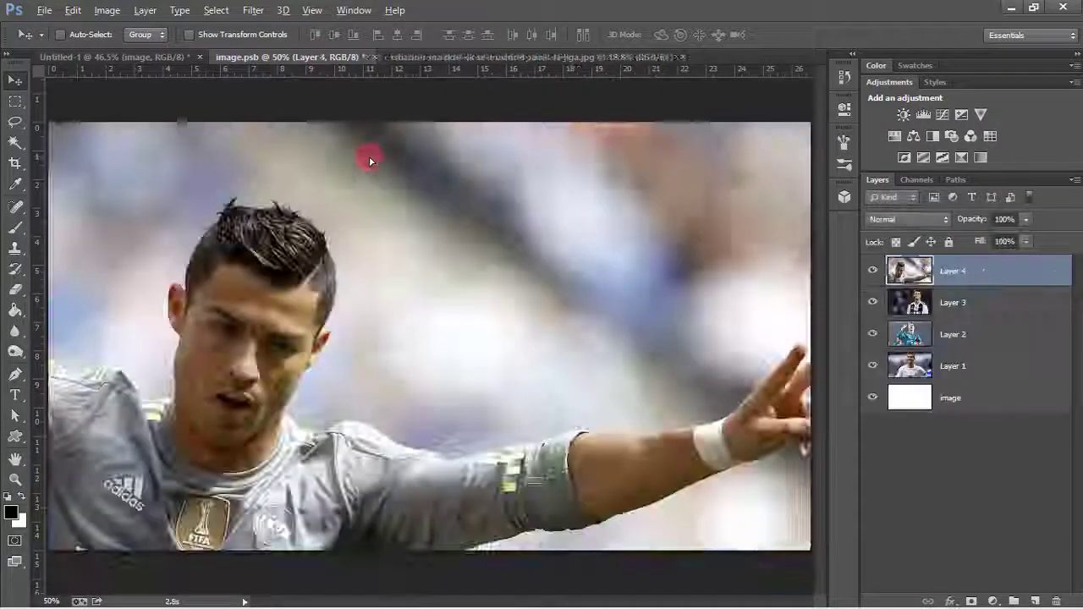
scroll(399, 194, "down", 2)
scroll(389, 229, "down", 3)
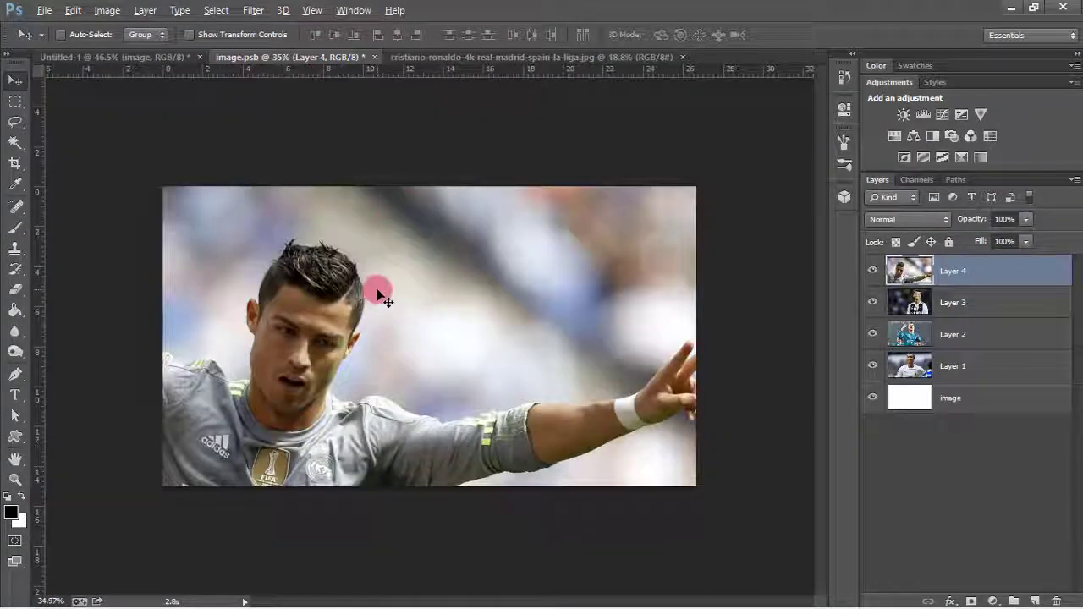
Free-transform the new photo, moving it right and up in the frame, and commit.
left_click(73, 10)
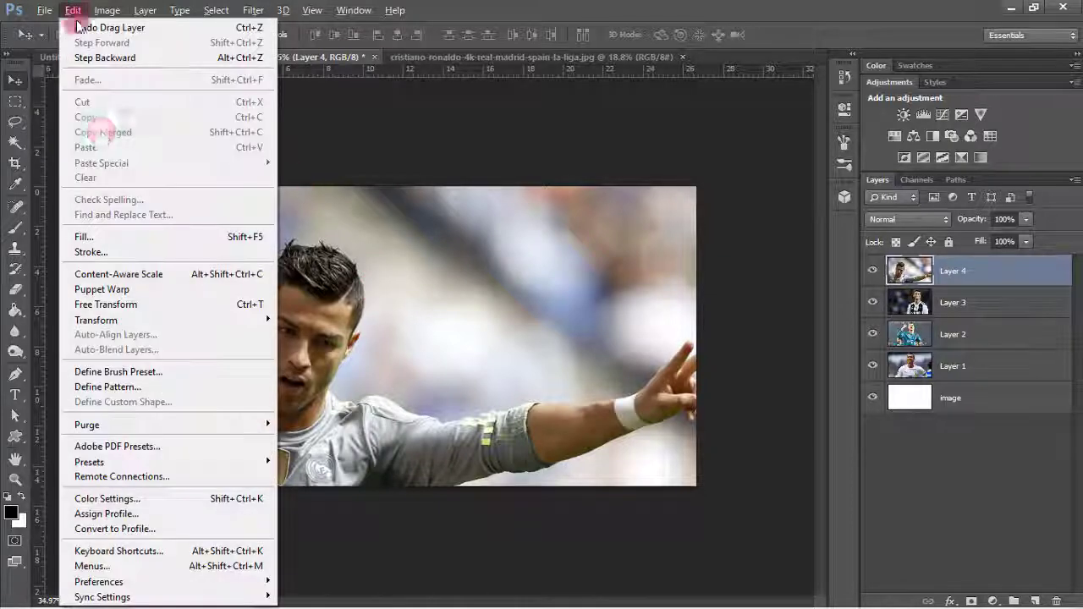
left_click(125, 304)
scroll(346, 220, "down", 2)
scroll(380, 212, "down", 1)
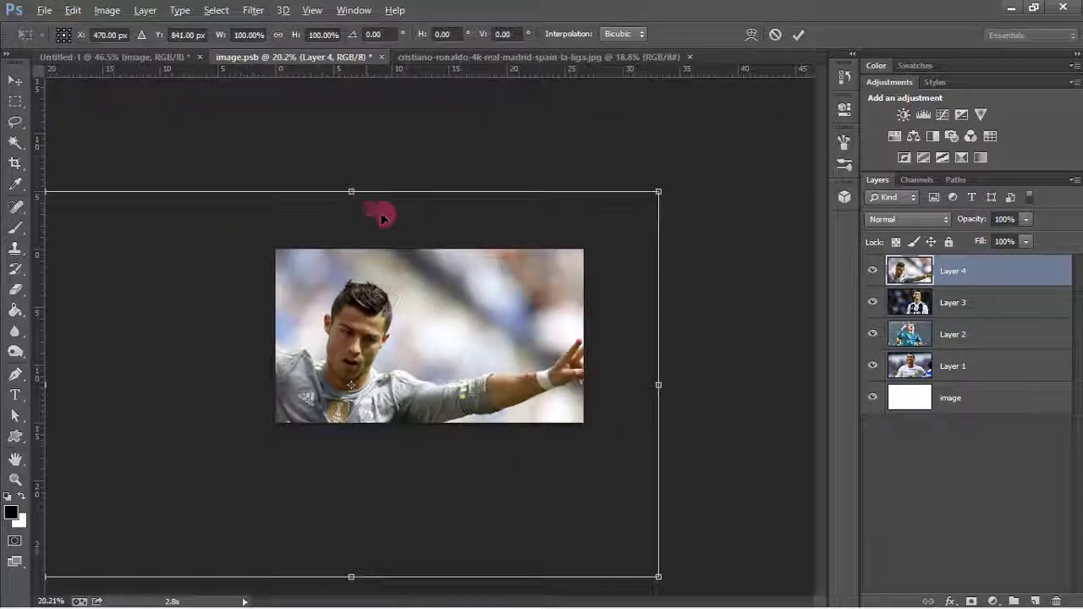
left_click_drag(397, 315, 488, 290)
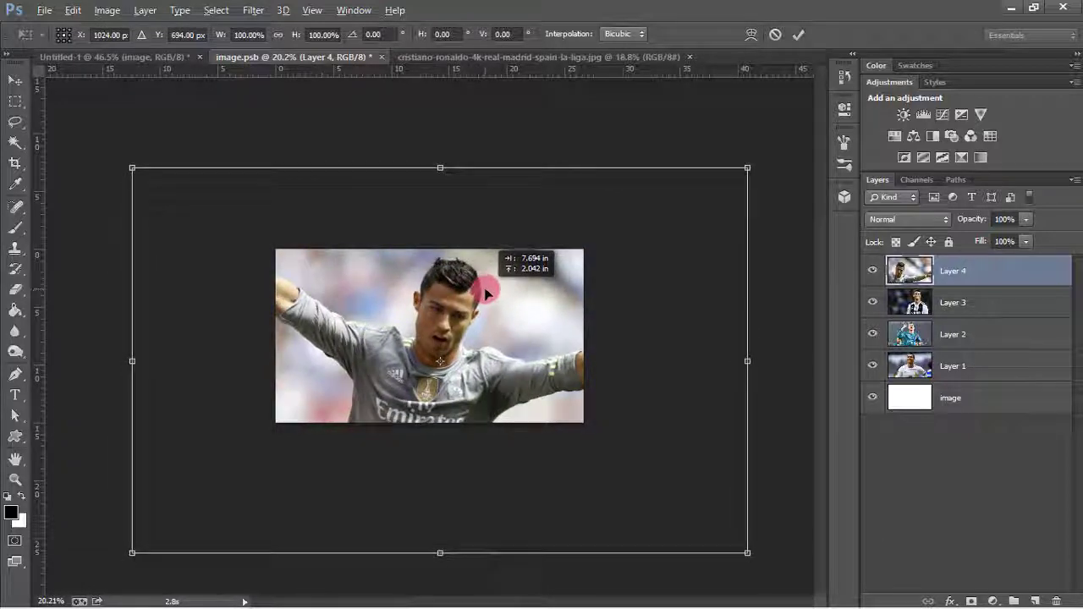
left_click_drag(488, 291, 492, 286)
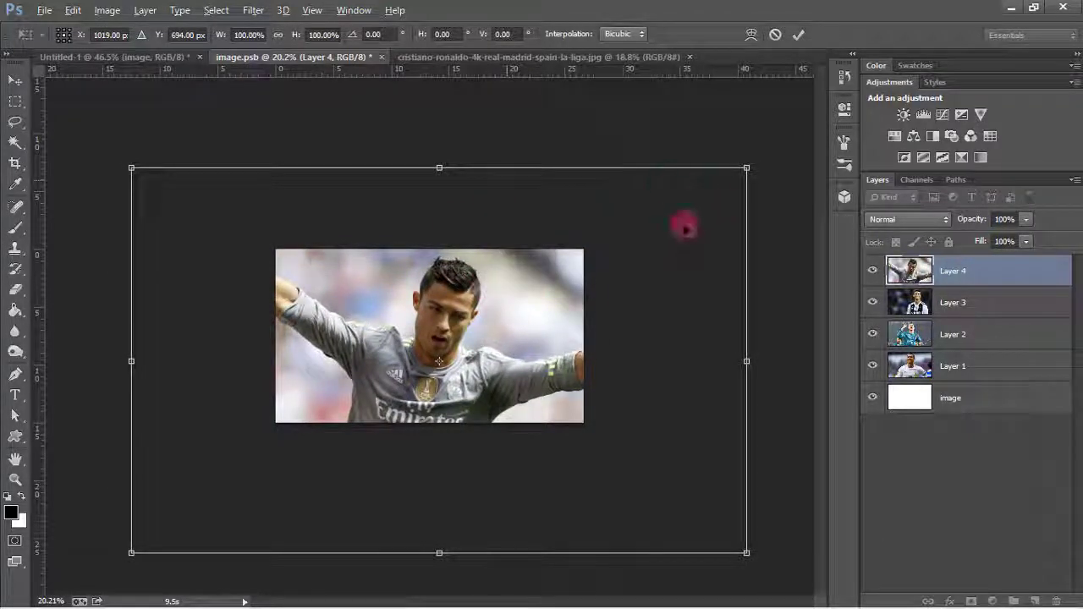
left_click(797, 38)
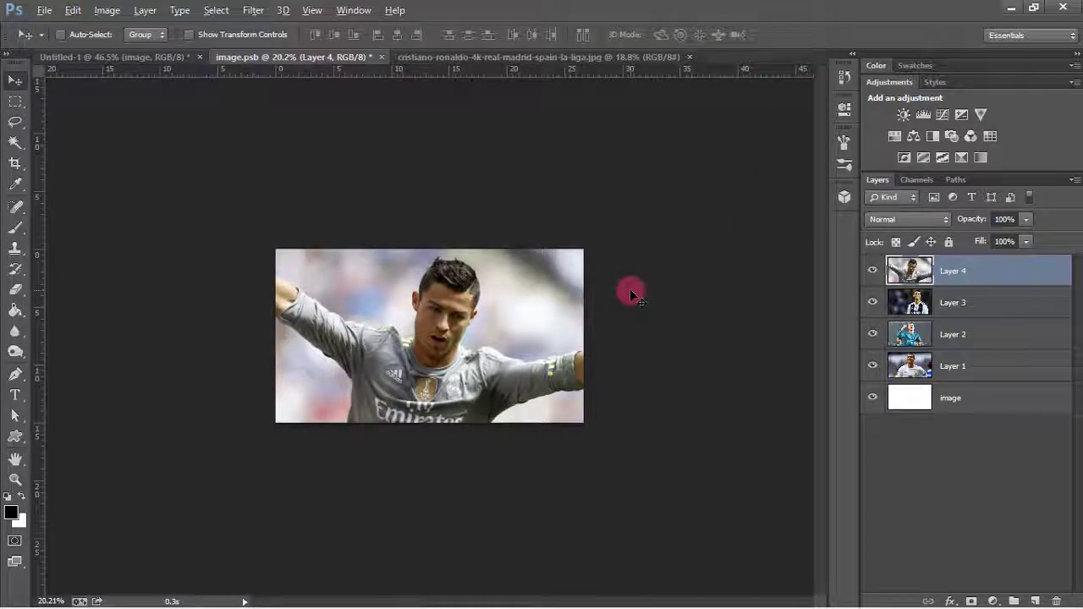
Close the separate grey-shirt JPG, then close image.psb, saving its changes.
left_click(675, 54)
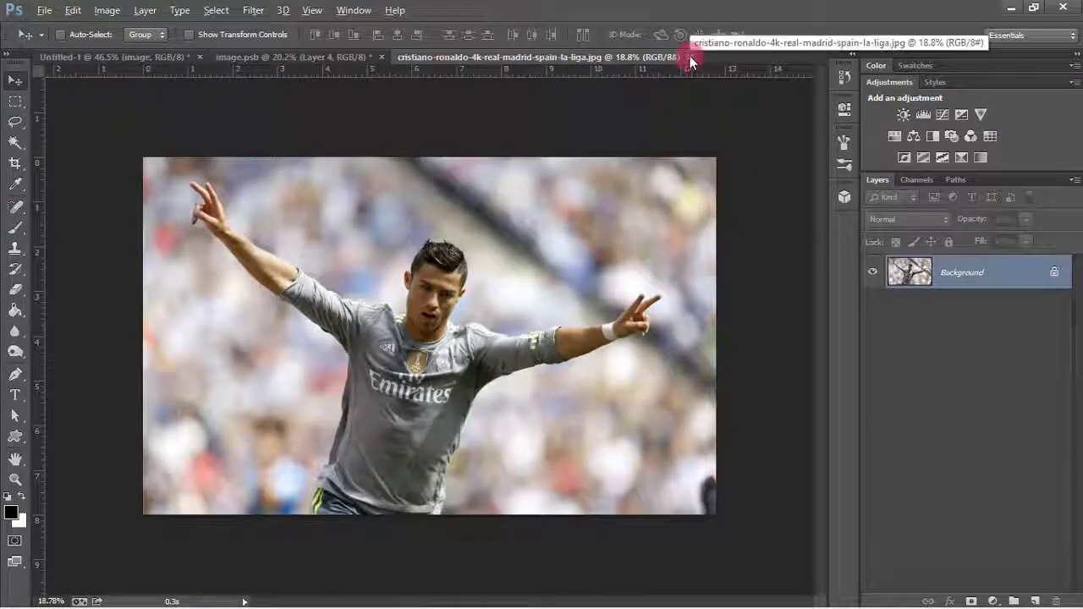
left_click(690, 57)
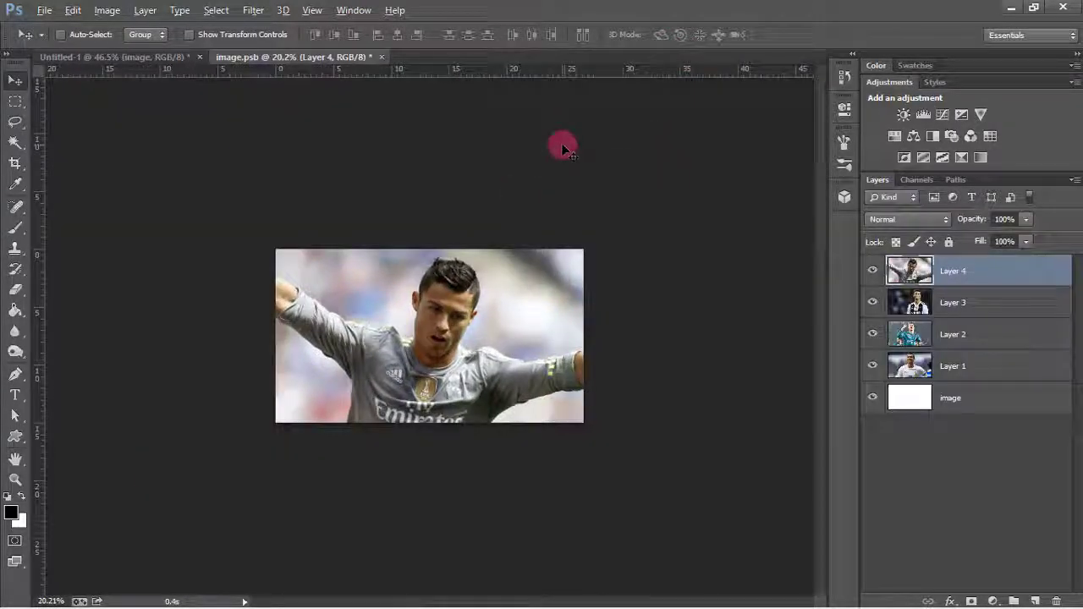
left_click(382, 57)
left_click(484, 244)
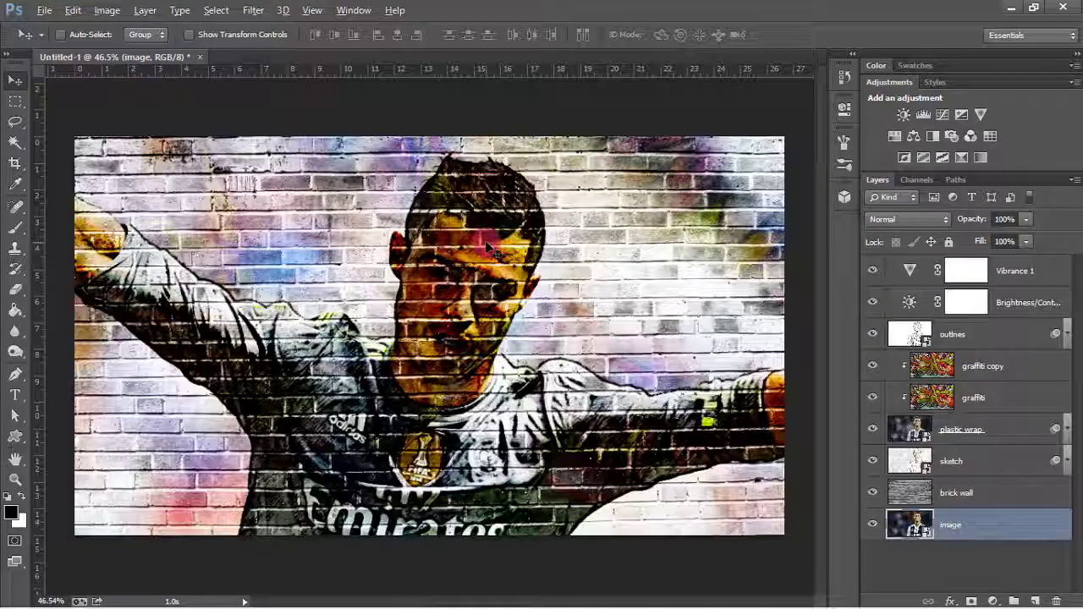
Scale the grey-shirt photo to about 61% and shift it up so his raised arms fit.
left_click(596, 268)
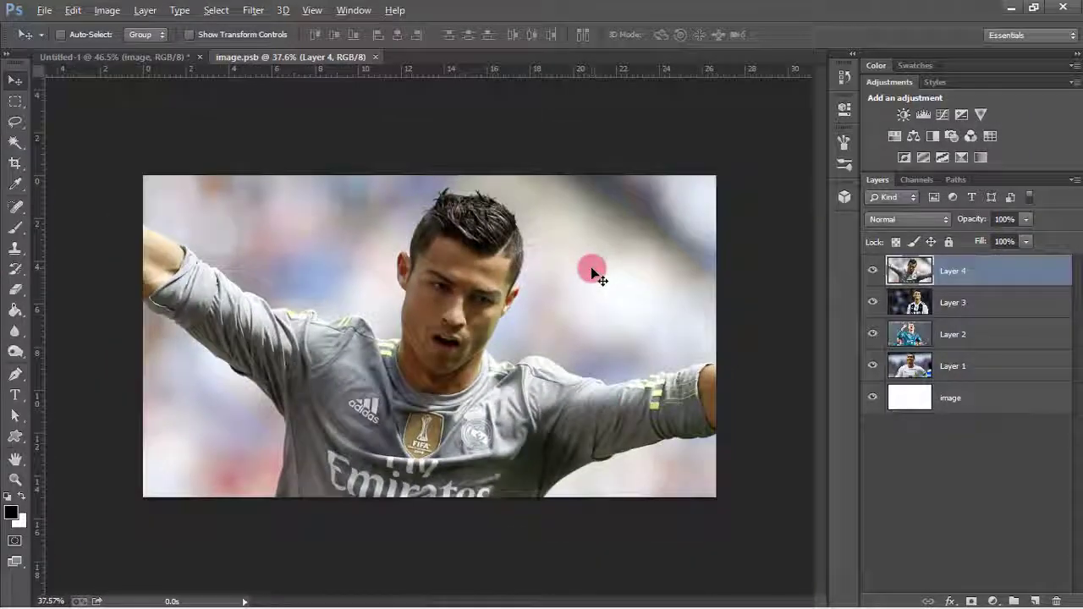
left_click_drag(593, 273, 862, 283)
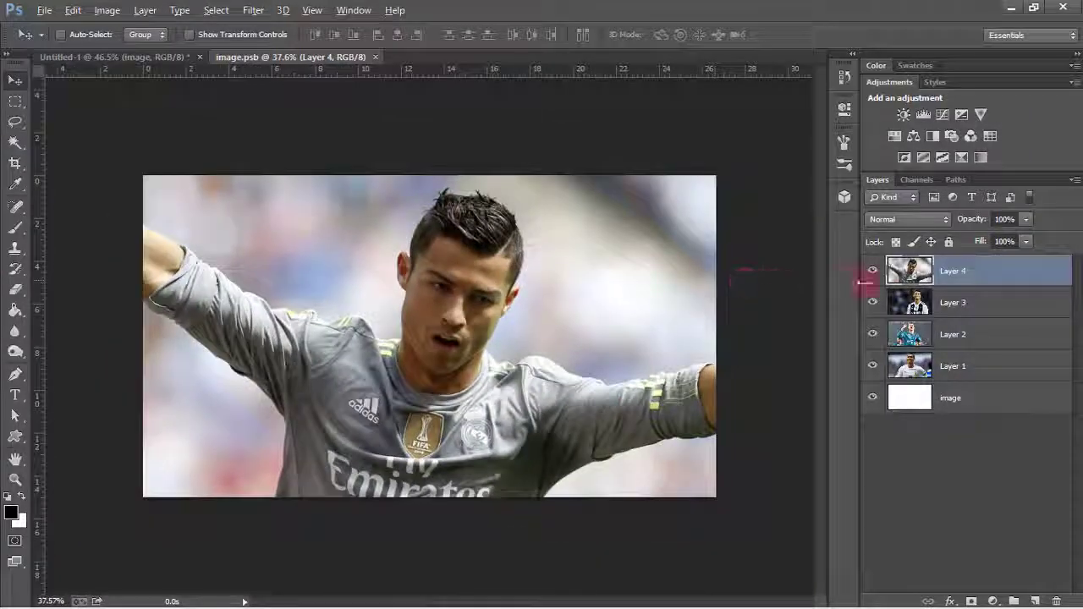
left_click(77, 16)
left_click(124, 302)
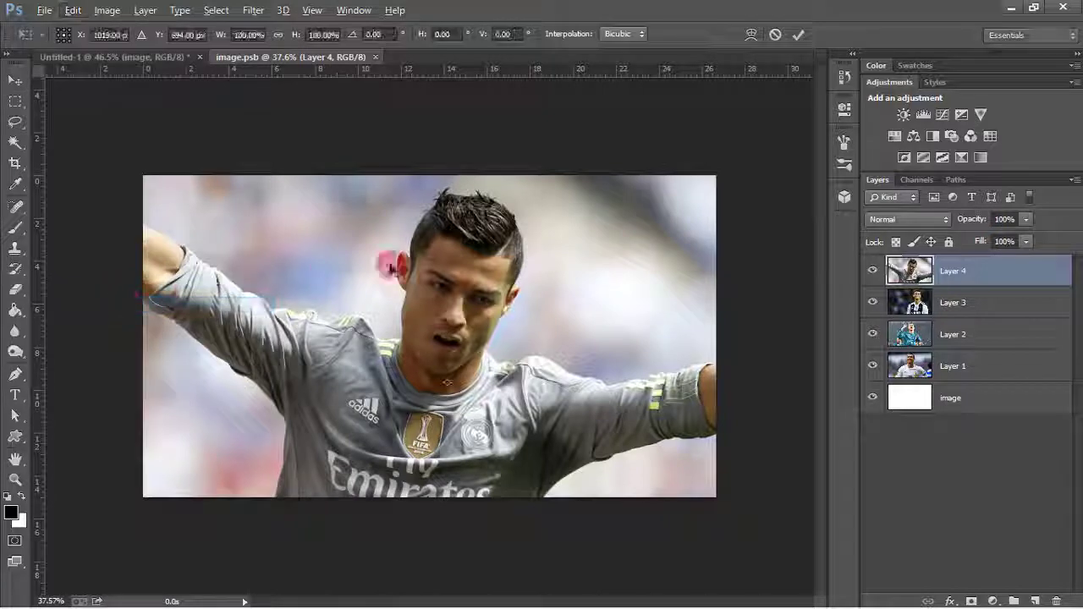
scroll(423, 261, "down", 2)
scroll(507, 254, "down", 2)
scroll(592, 201, "down", 2)
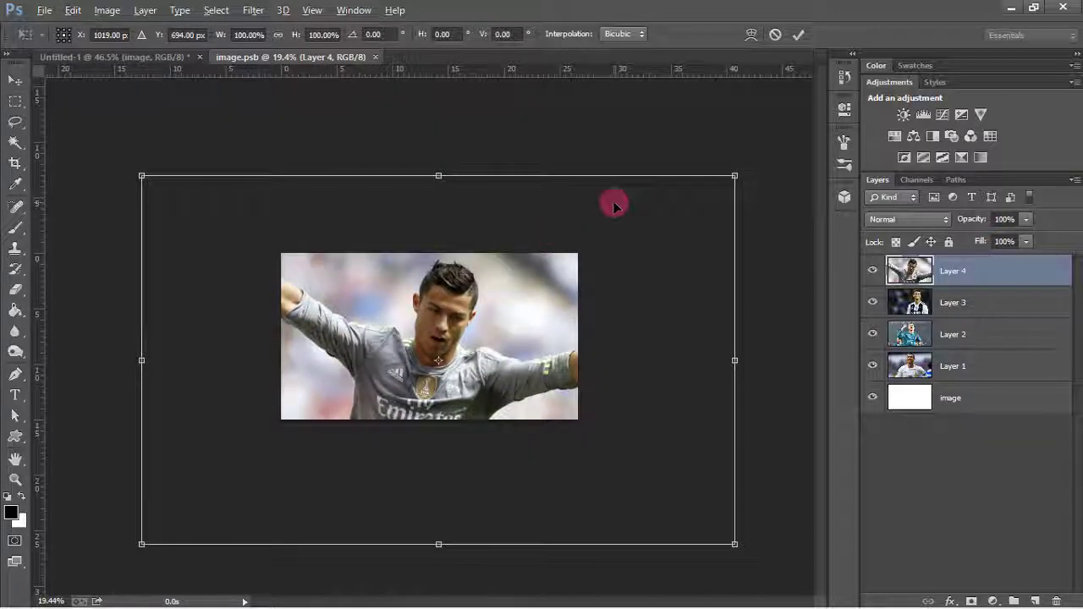
left_click_drag(733, 178, 639, 293)
mouse_move(486, 308)
left_mouse_down()
mouse_move(484, 295)
mouse_move(483, 308)
left_mouse_up()
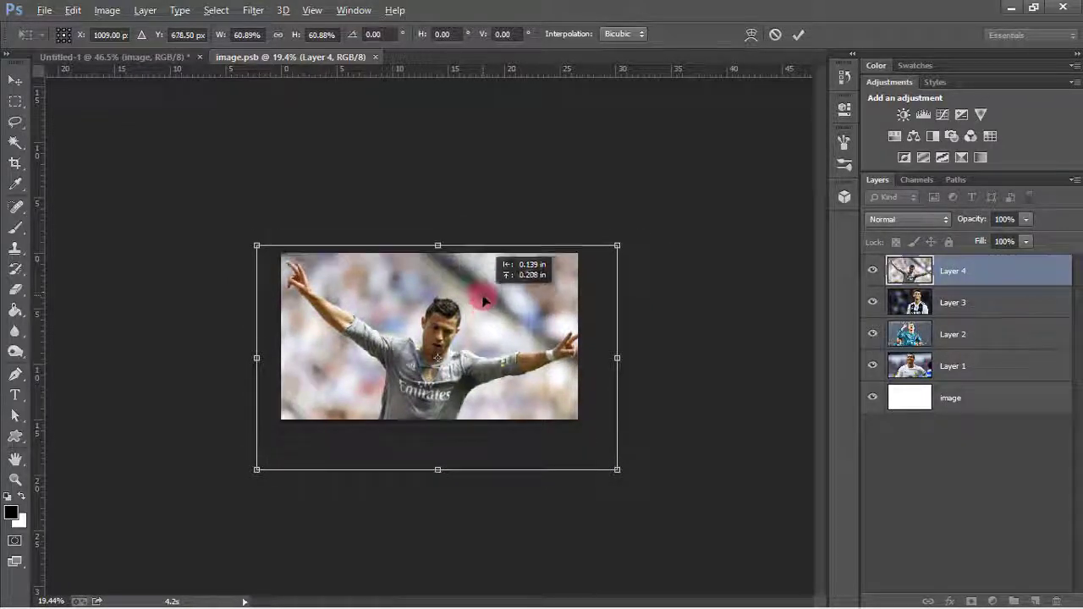
left_click(799, 35)
Close image.psb and save the changes to the smart object.
scroll(464, 284, "up", 1)
scroll(464, 284, "up", 4)
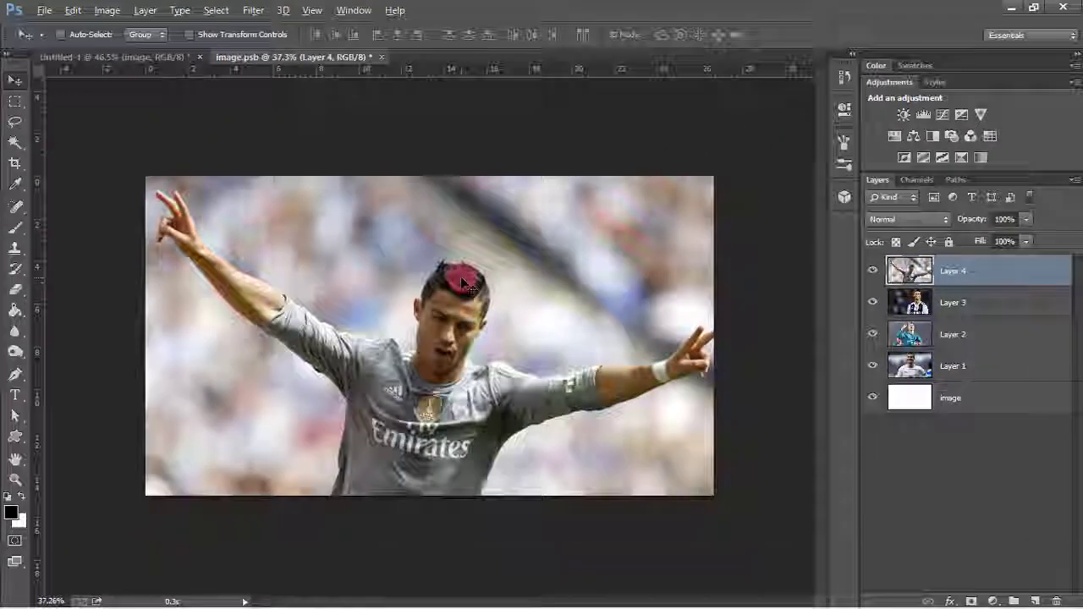
scroll(443, 287, "up", 4)
left_click(385, 58)
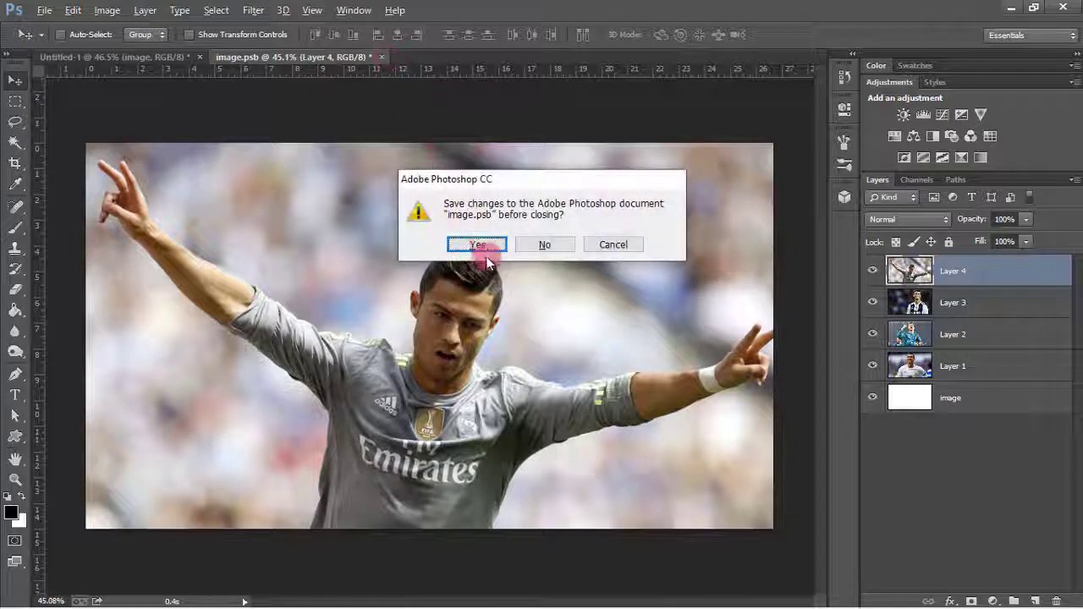
left_click(474, 246)
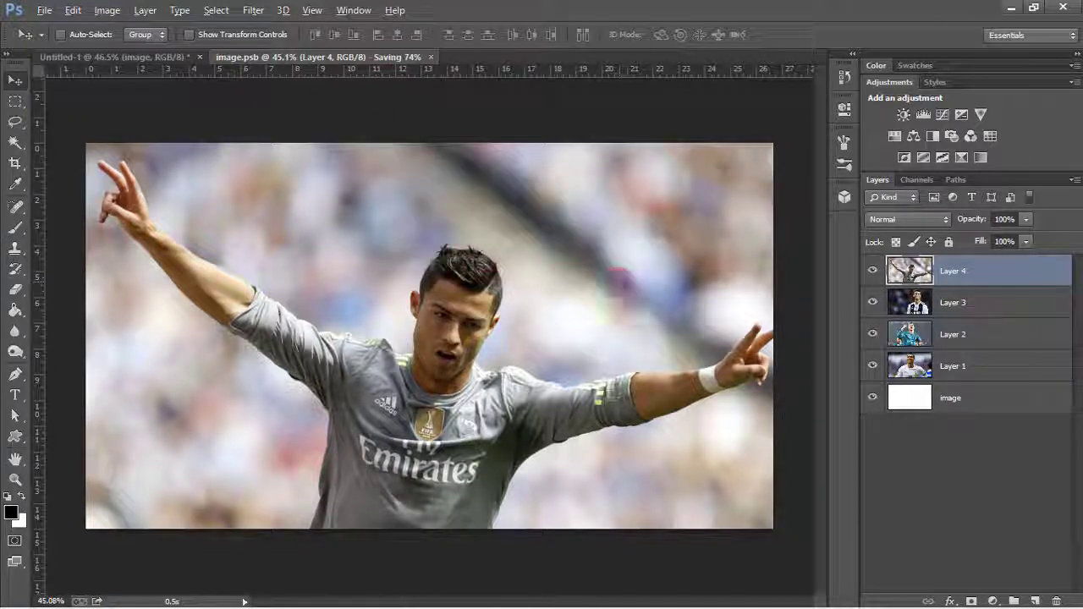